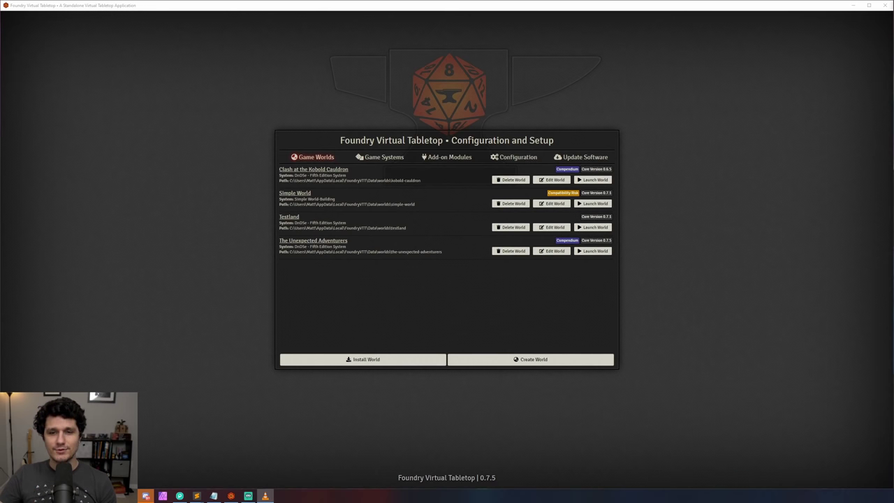
Step: Open Foundry's user data folder with the Foundry Back Up folder beside it
right_click(230, 496)
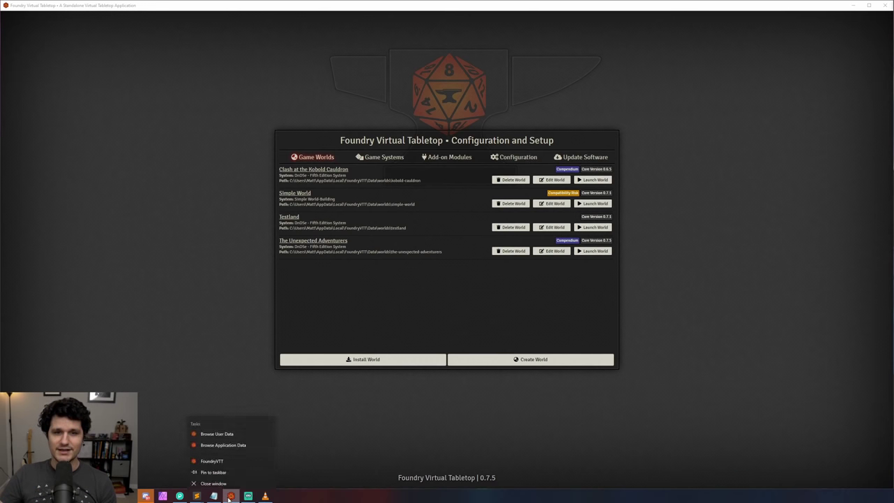
left_click(217, 431)
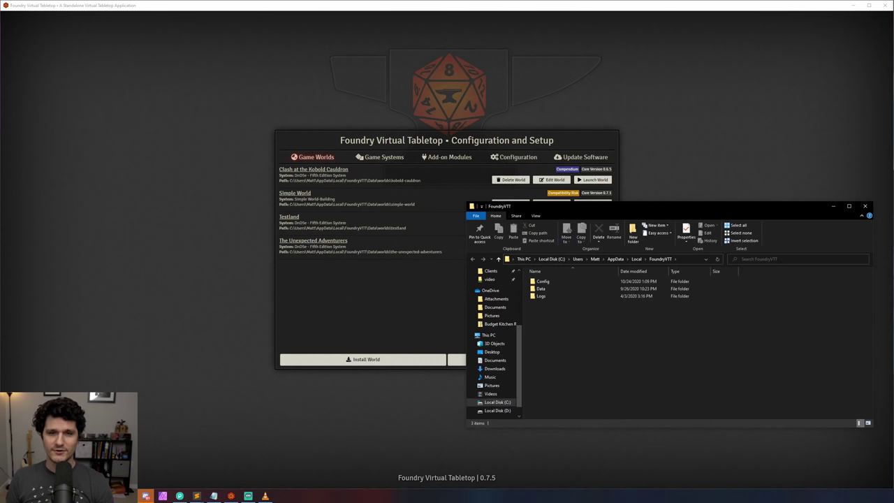
left_click_drag(719, 210, 367, 216)
Step: Copy the Config, Data and Logs folders into the Foundry Back Up folder
left_click_drag(570, 317, 560, 280)
left_click(414, 317)
key("ctrl+v")
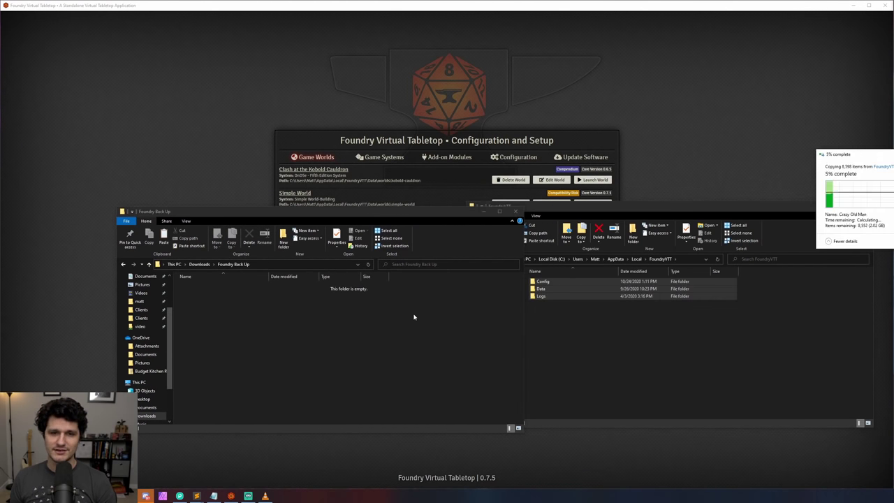
left_click_drag(836, 156, 612, 165)
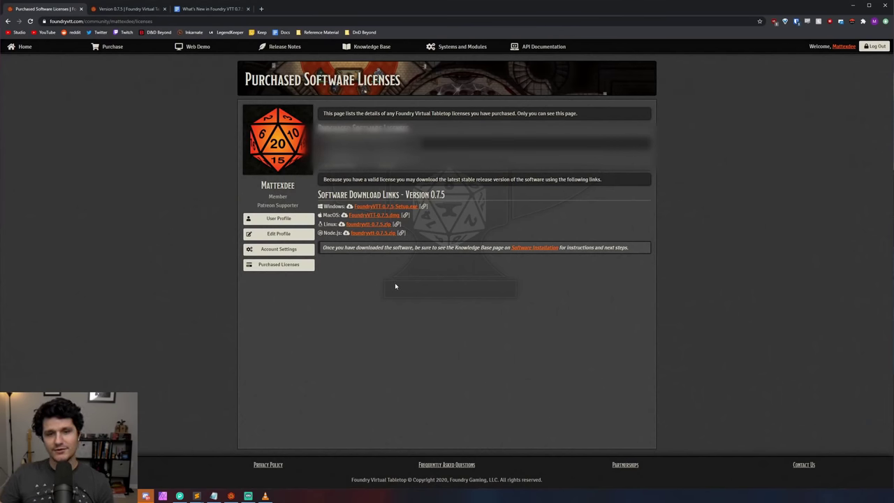
Step: Download the Windows 0.7.5 installer and return to the Foundry desktop app
left_click(417, 208)
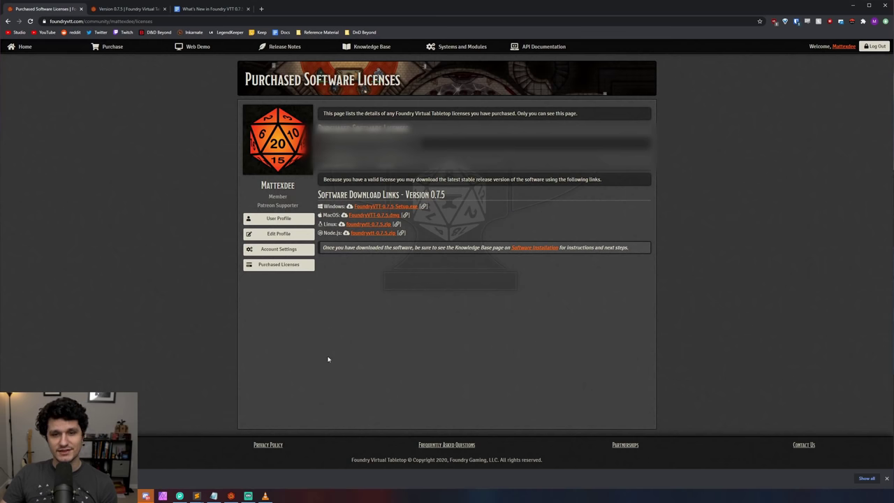
left_click(231, 496)
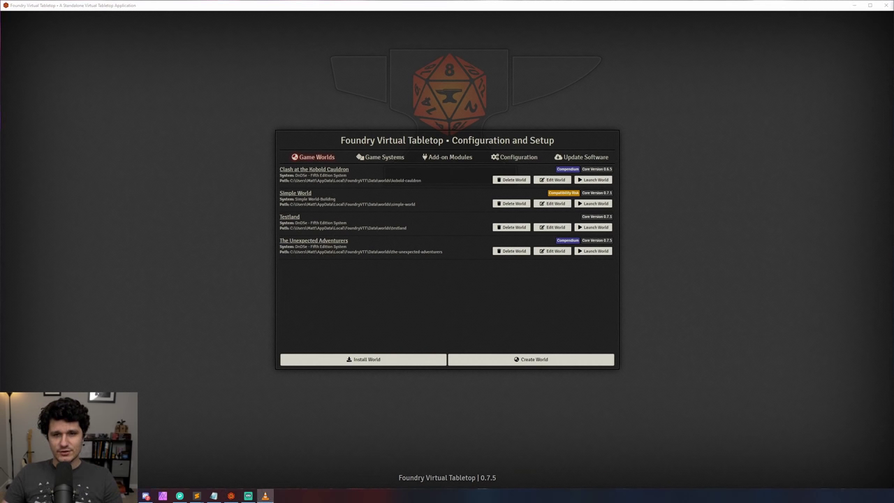
left_click(367, 362)
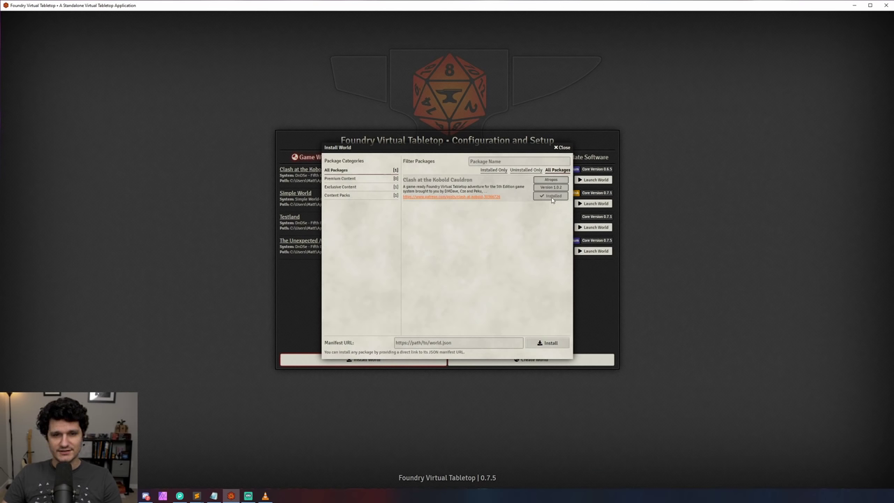
left_click(562, 147)
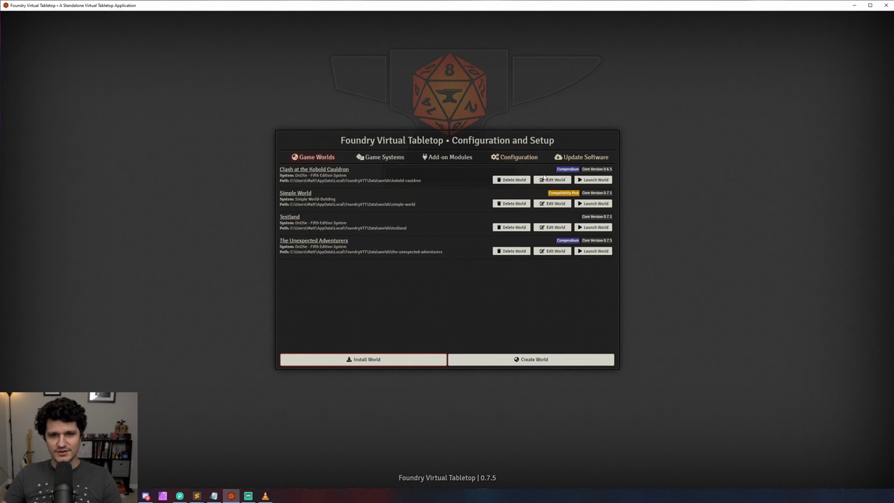
left_click(544, 180)
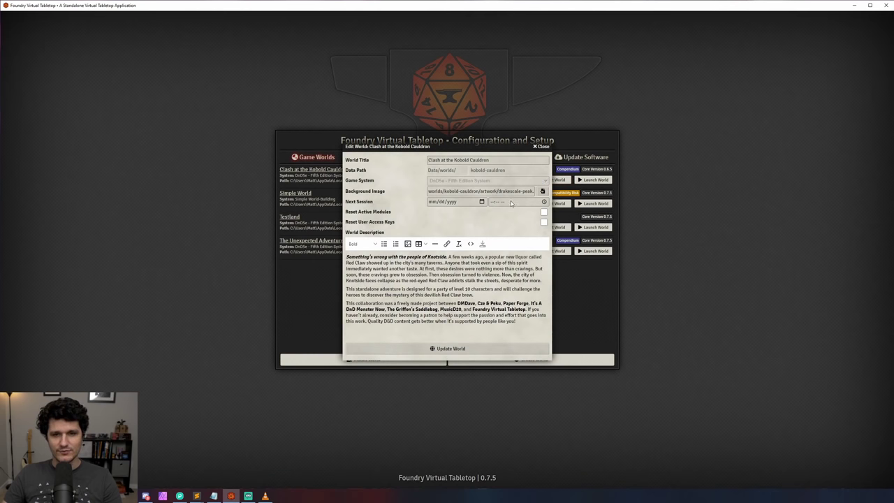
left_click(544, 212)
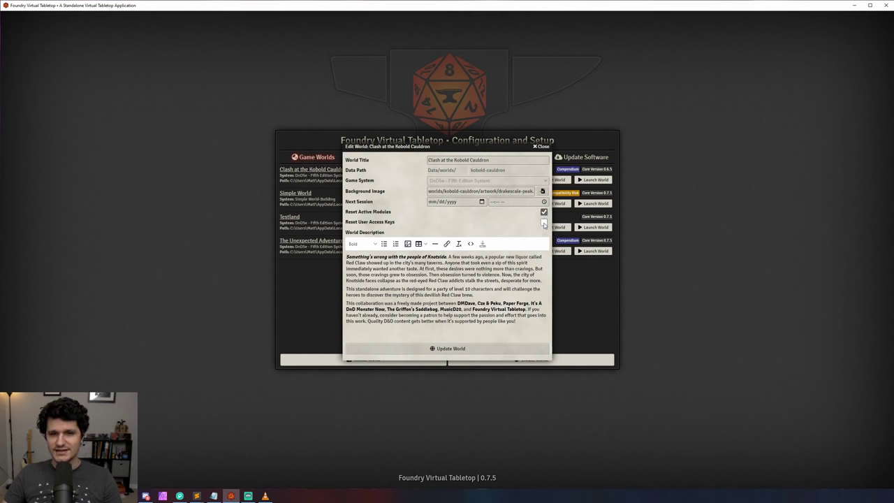
left_click(544, 222)
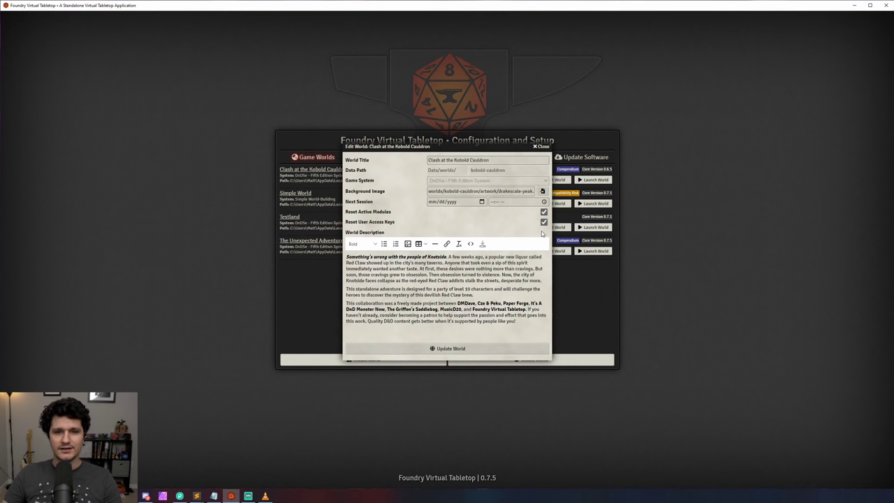
left_click(544, 221)
left_click(544, 212)
Step: Launch Clash at the Kobold Cauldron, approve its 0.7.5 migration, enter the admin access key, and return to setup
left_click(541, 148)
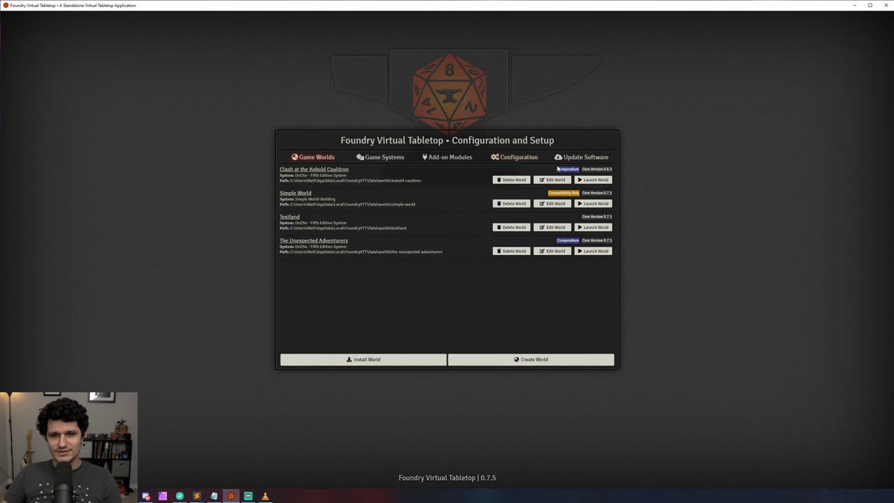
left_click(588, 182)
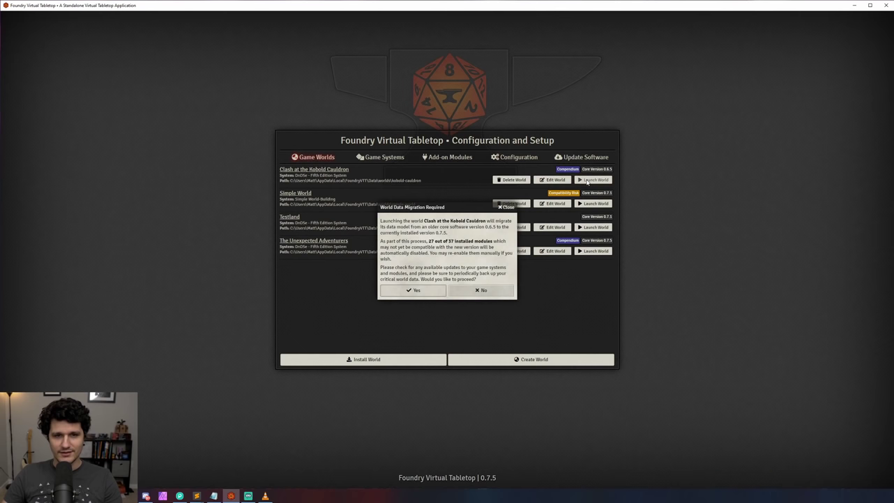
left_click(428, 292)
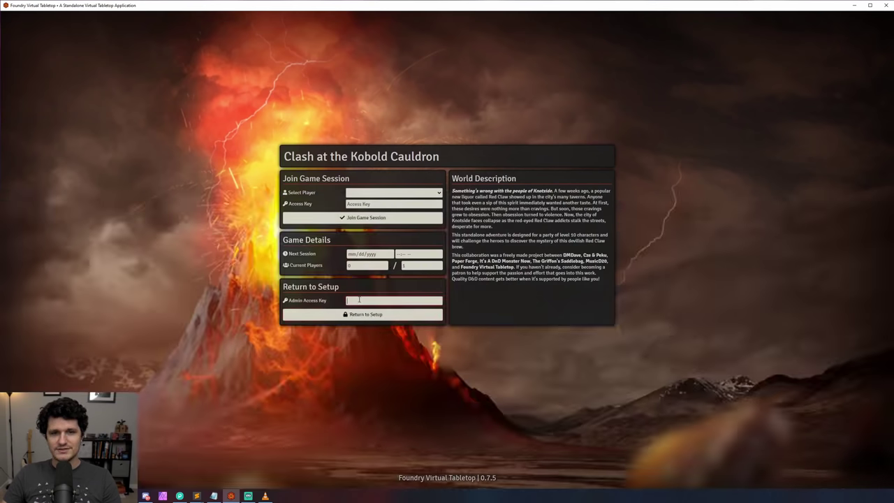
type("•••••••")
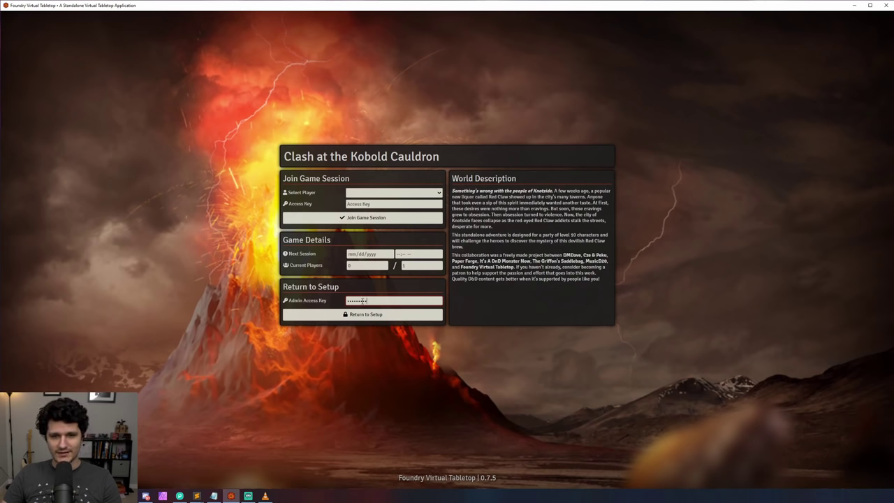
left_click(364, 319)
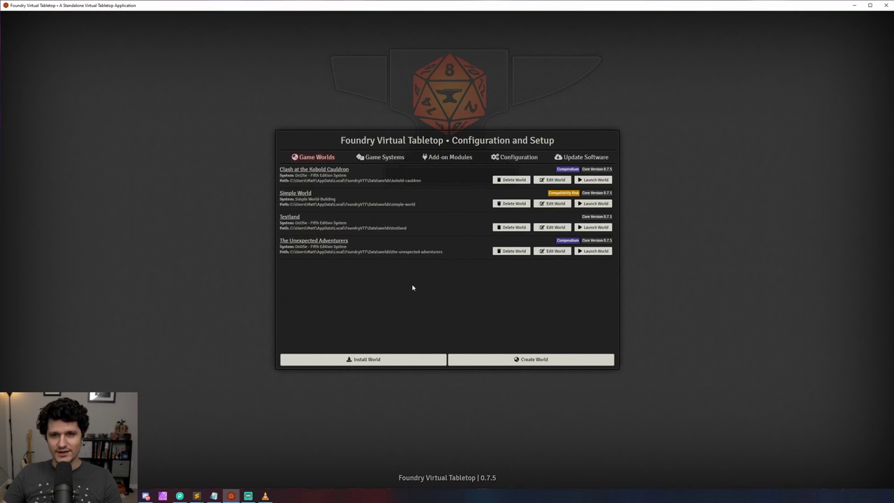
Step: Open the module installer and view the Exclusive Content and Audio Improvements packages
left_click(449, 160)
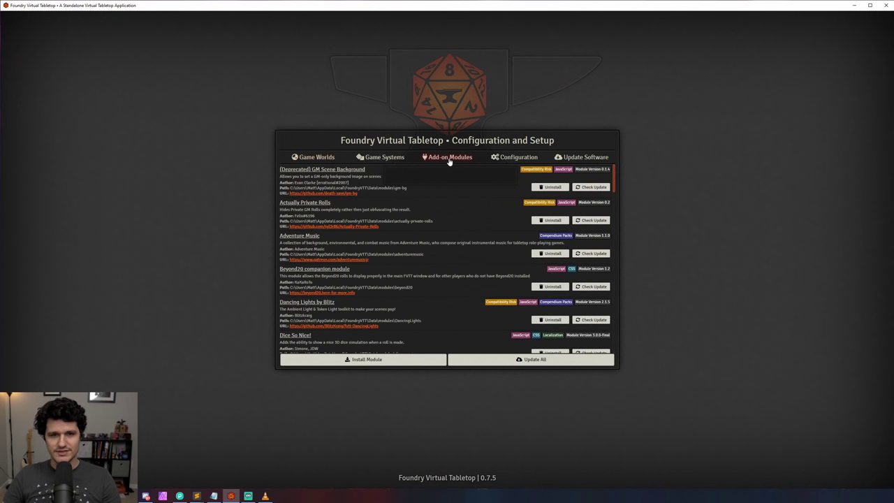
left_click(410, 360)
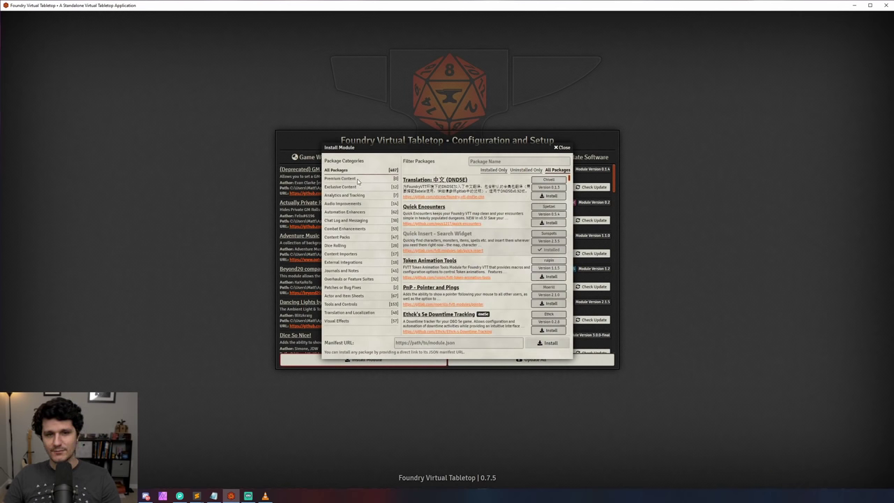
left_click(343, 187)
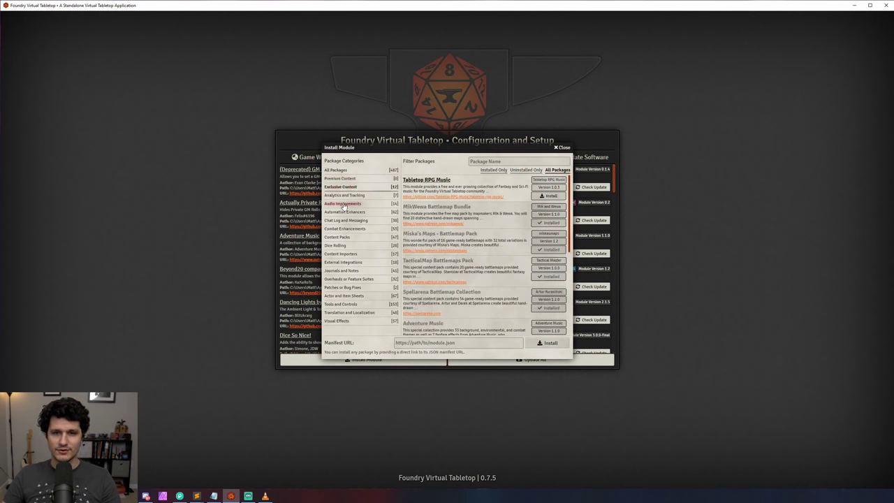
left_click(344, 203)
Step: Filter packages by Installed, Uninstalled and All, then close the catalogue and return to Game Worlds
left_click(493, 170)
left_click(515, 171)
left_click(555, 171)
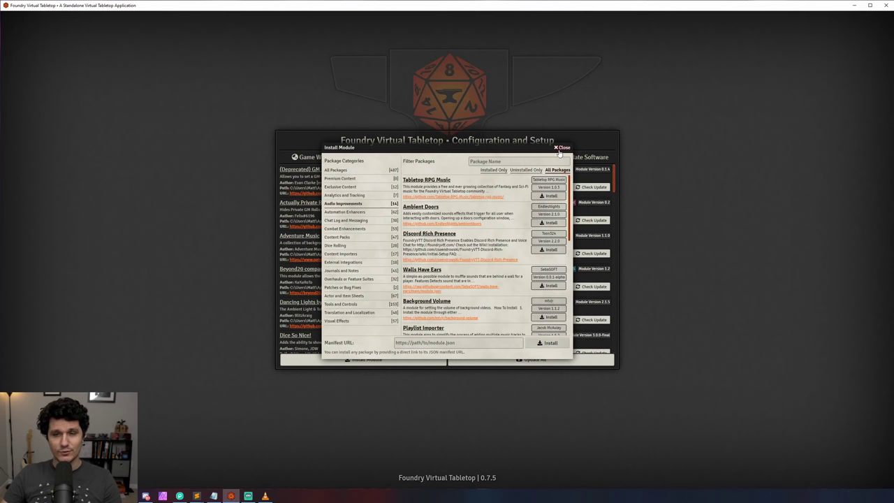
left_click(559, 148)
left_click(331, 165)
Step: Launch Clash at the Kobold Cauldron and join the session as Gamemaster
left_click(594, 179)
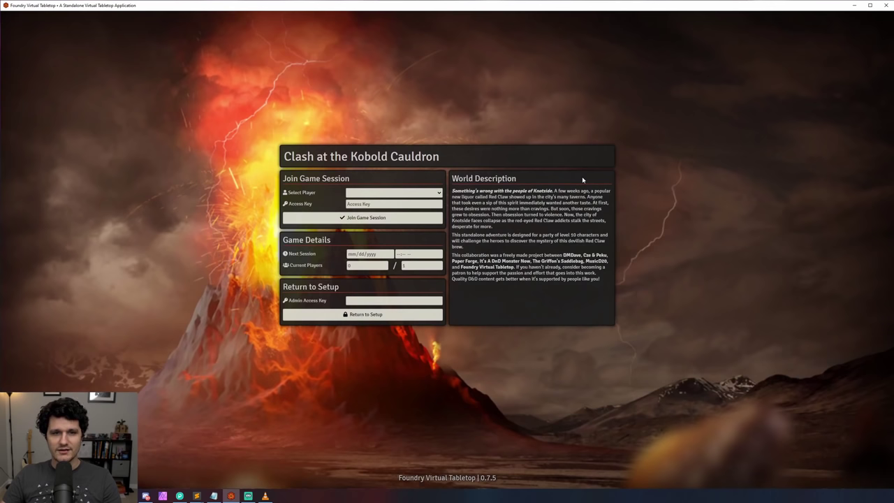
left_click(419, 193)
left_click(405, 206)
left_click(399, 216)
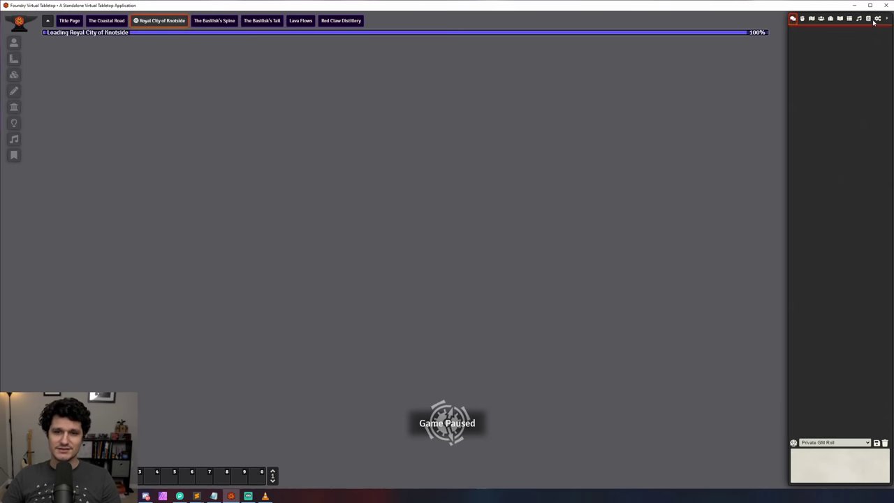
Step: In Manage Modules, switch between Active and All Modules and expand then collapse the module details
left_click(875, 21)
left_click(844, 97)
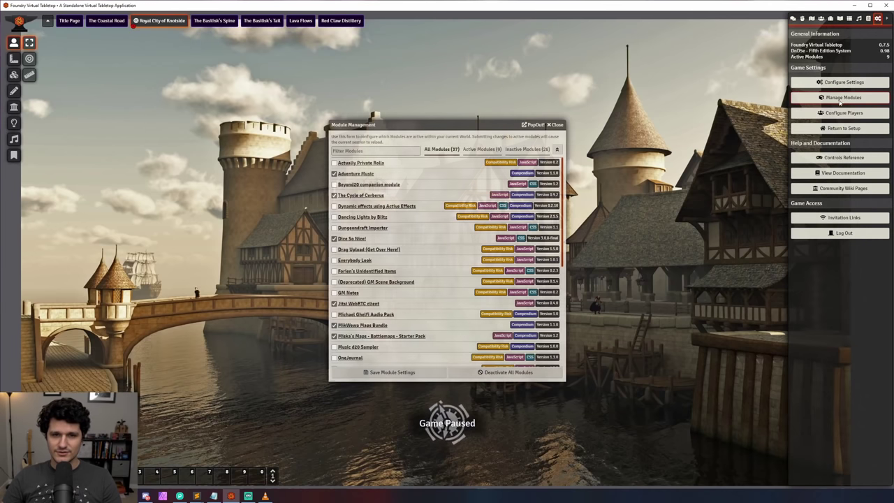
left_click(470, 151)
left_click(439, 151)
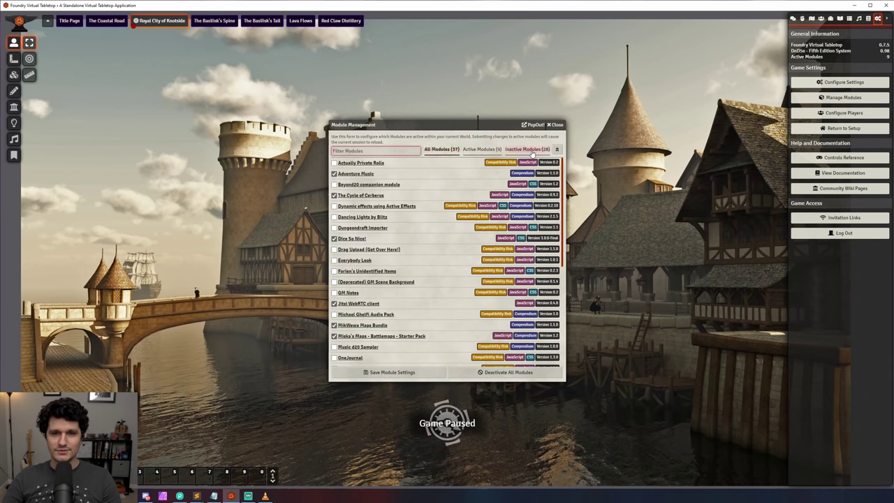
left_click(557, 149)
left_click(558, 149)
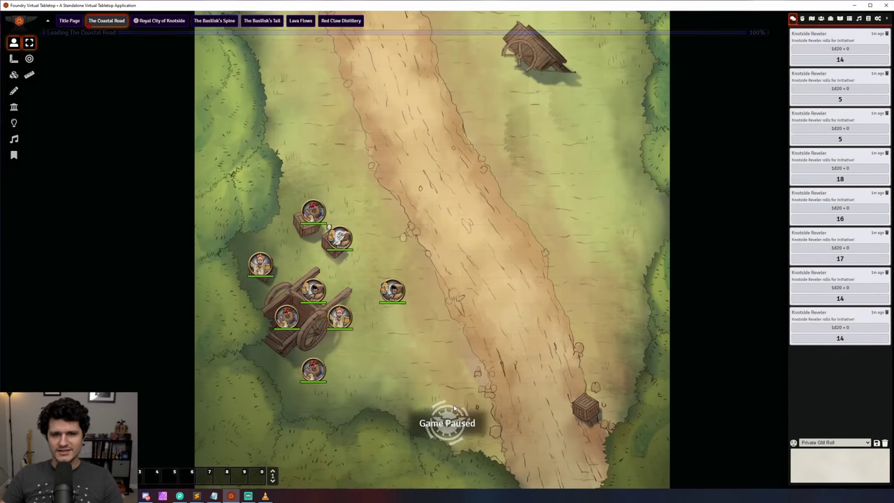
Step: Select the eight reveler tokens around the cart and pop out the combat tracker beside the map
left_click_drag(442, 411, 216, 177)
right_click(314, 211)
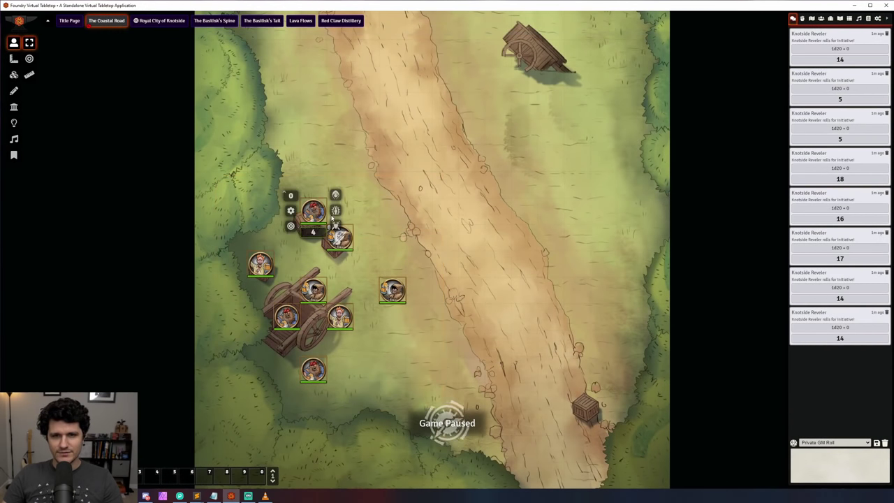
right_click(812, 17)
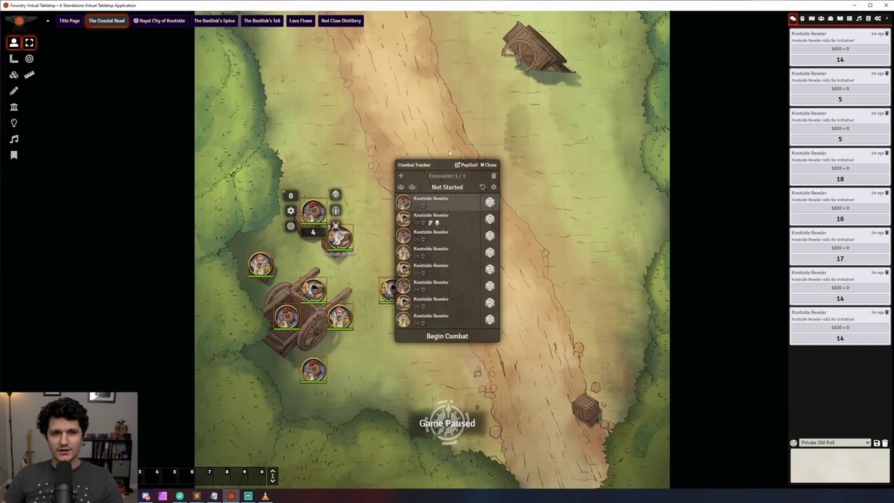
left_click_drag(415, 159, 157, 148)
Step: Update the first combatant with its initiative value left blank
right_click(164, 184)
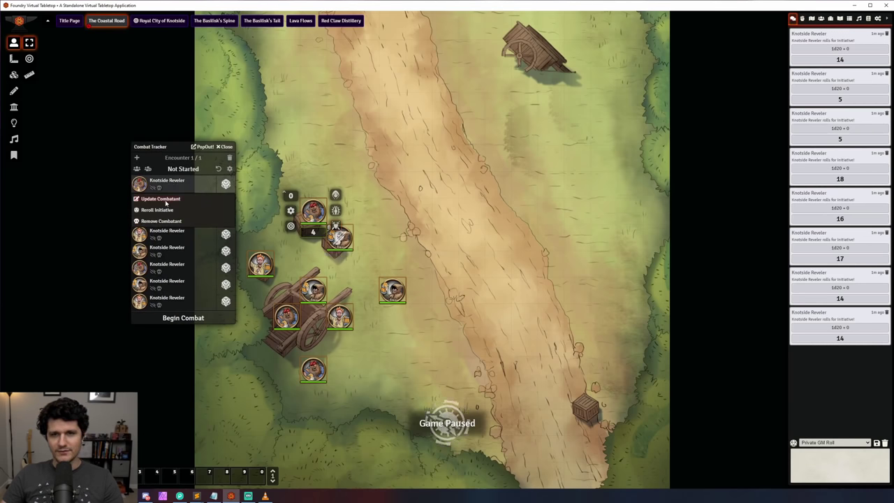
left_click(161, 199)
left_click_drag(689, 48, 409, 109)
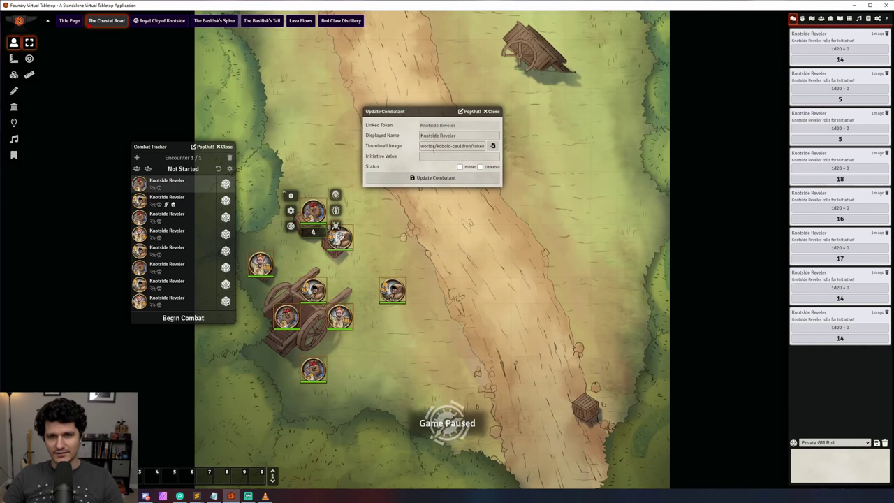
left_click(430, 156)
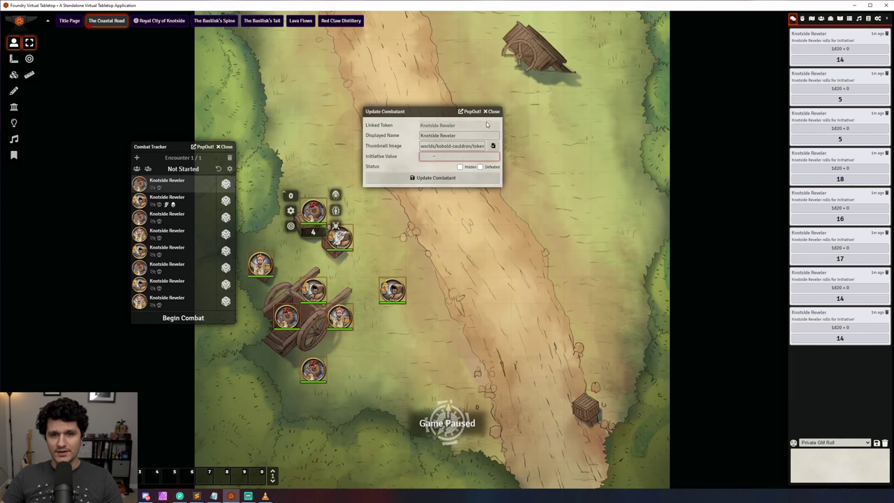
key("Escape")
Step: Apply two status effects to the first Knotside Reveler token and toggle Dead on and off
left_click(336, 210)
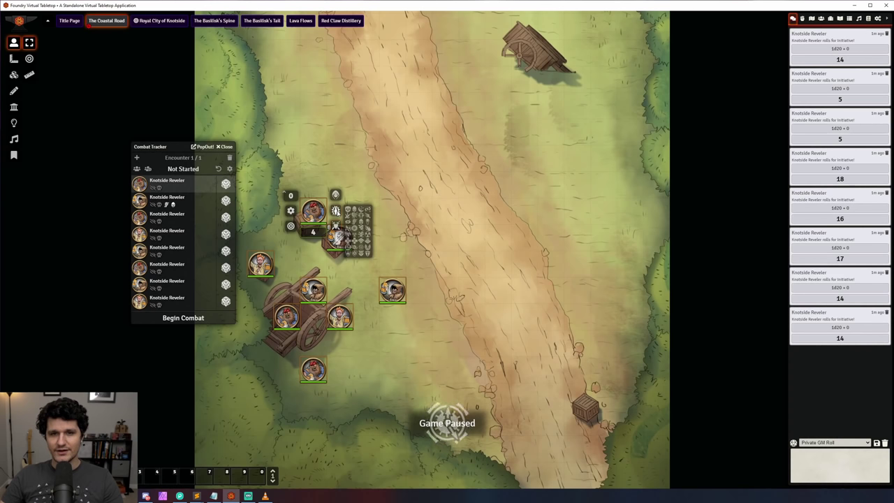
left_click(354, 221)
left_click(369, 241)
left_click(348, 210)
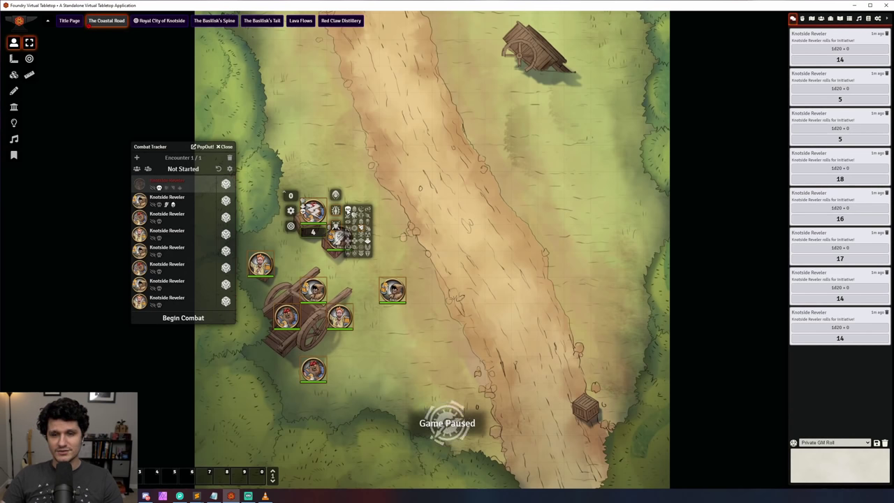
left_click(347, 209)
left_click(348, 210)
left_click(348, 210)
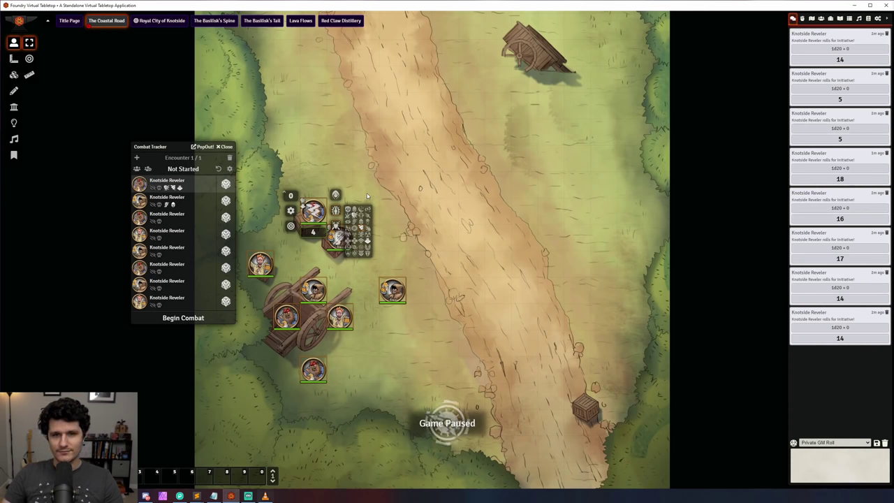
Step: Post the chat rolls '/roll 1d6[Slashing Damage] + 1d6[Fire Damage]' and '/r 1d10x2=10'
left_click(837, 461)
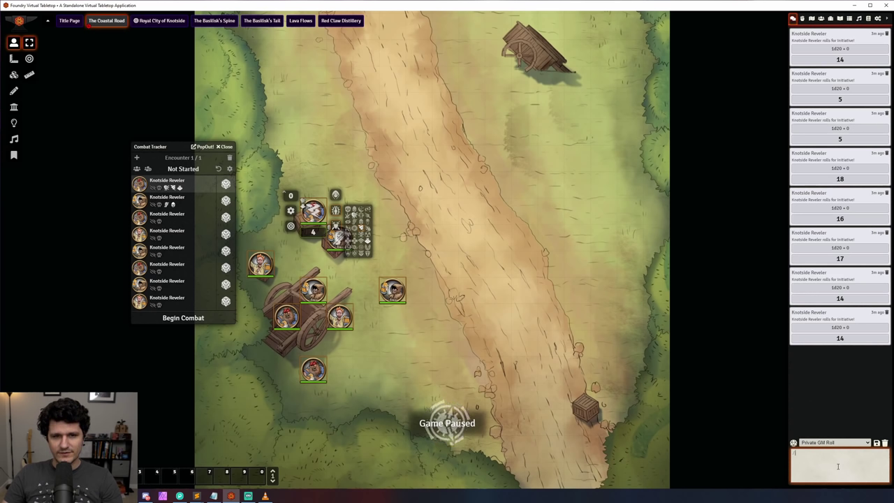
type("/roll 1d6[Slashing Damage] +")
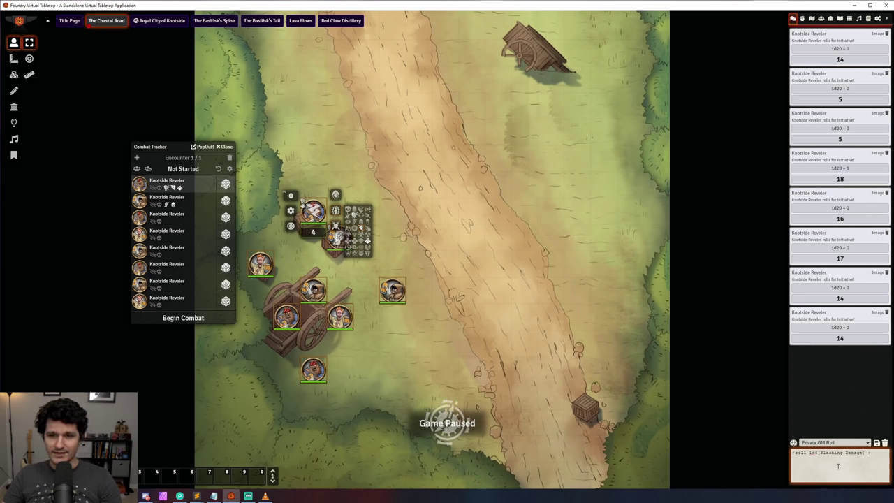
type(" 1d6[Fire Damage")
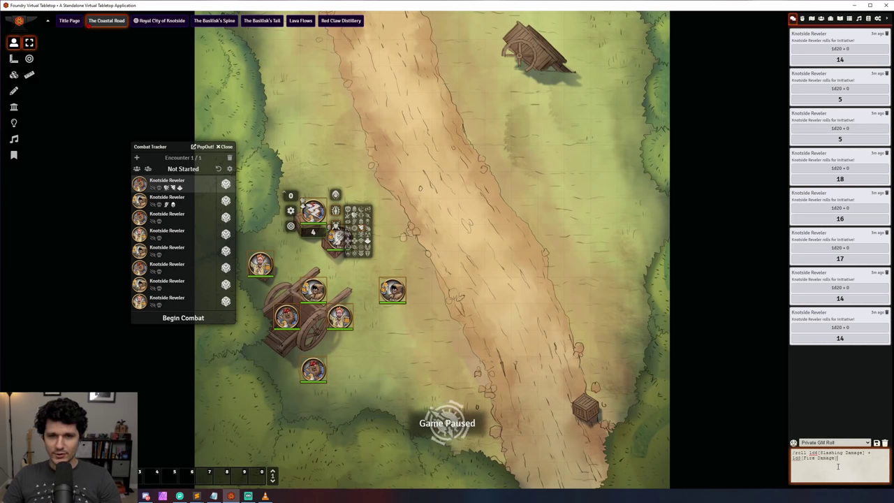
type("]")
key("Return")
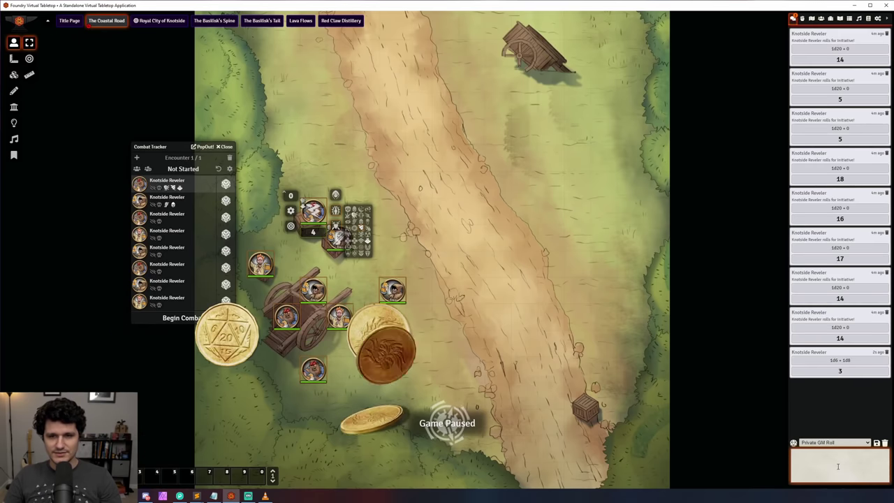
type("/")
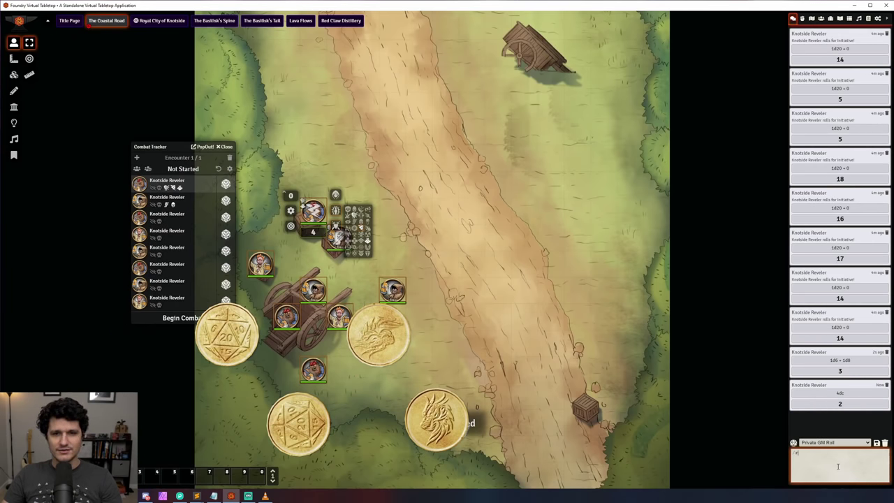
type("r 1d10x2=10")
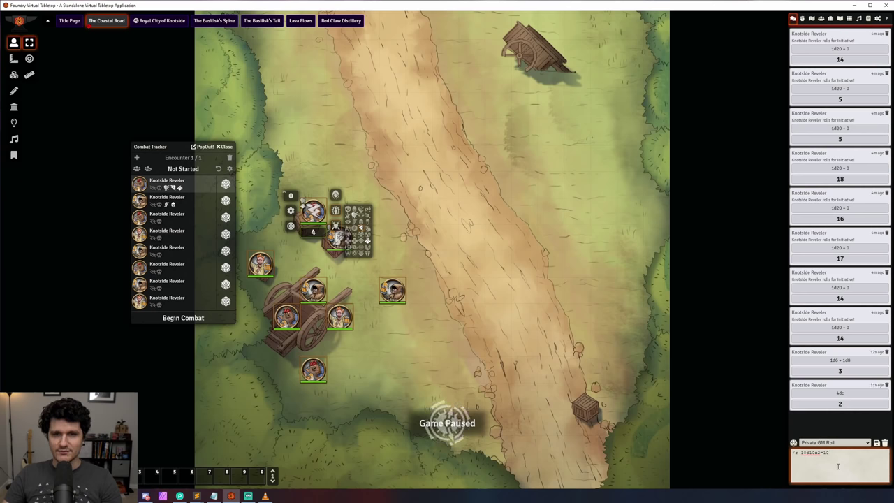
key("Return")
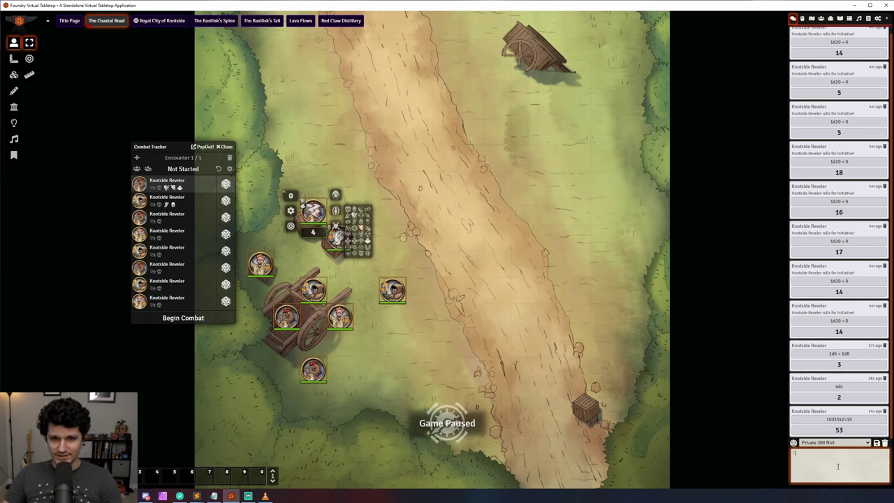
Step: Roll the dice pools 4d6k, 4d4kf<3 and one more 4-dice pool in chat
type("4d6cf")
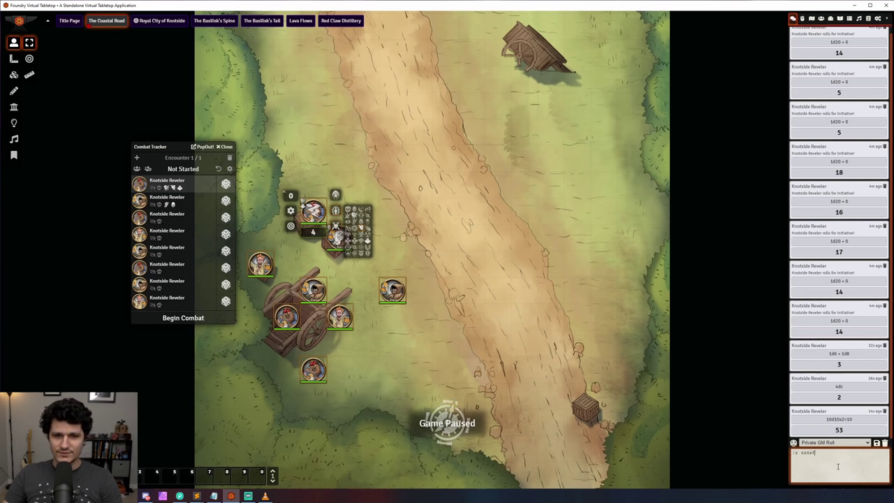
type("kh3")
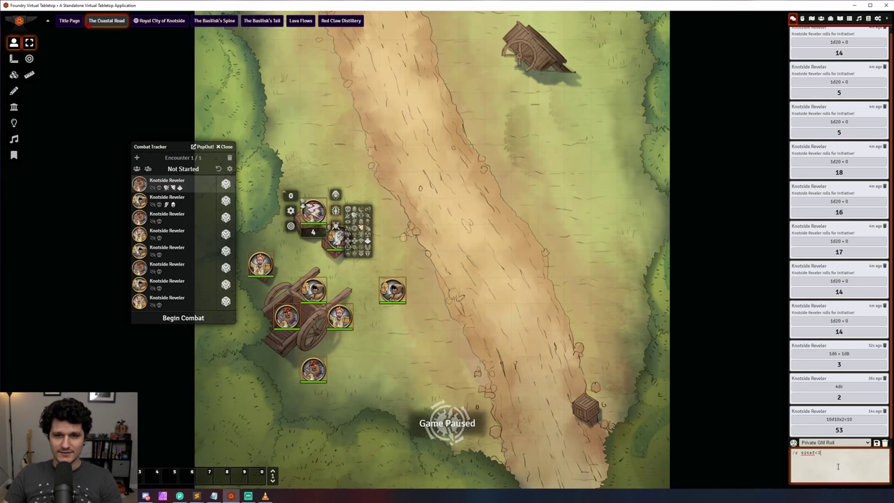
key("Return")
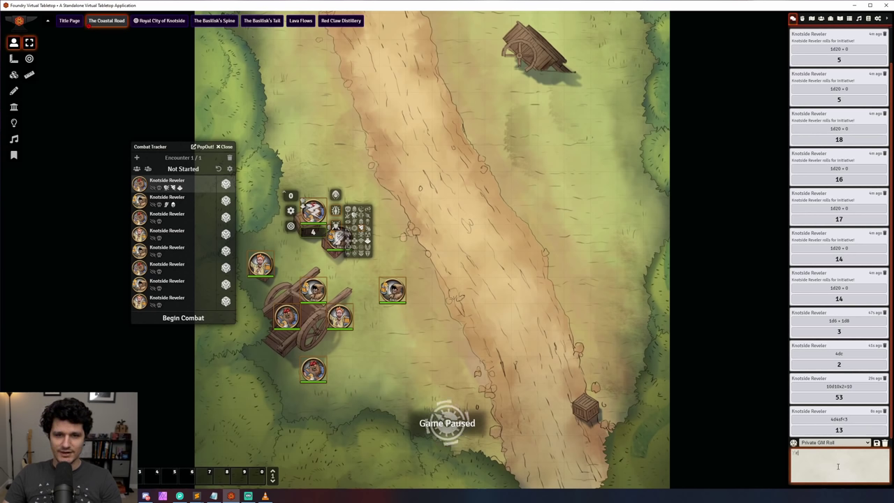
type("4d4kf<")
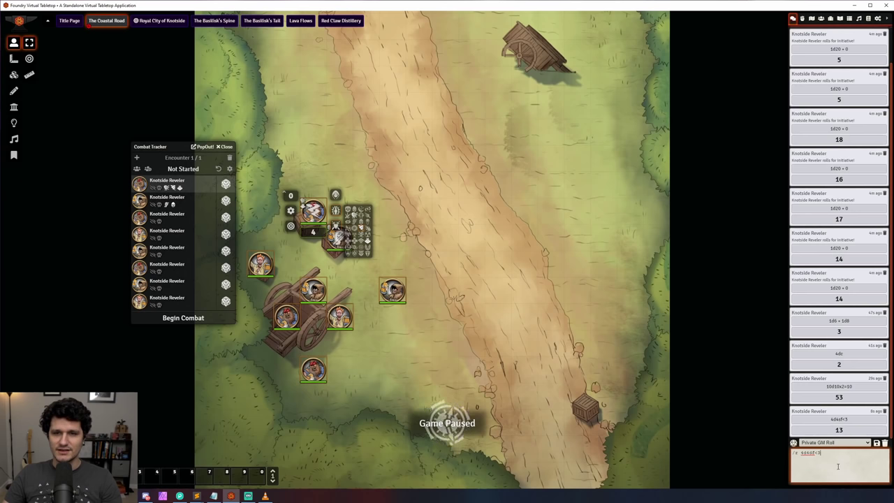
type("3")
key("Return")
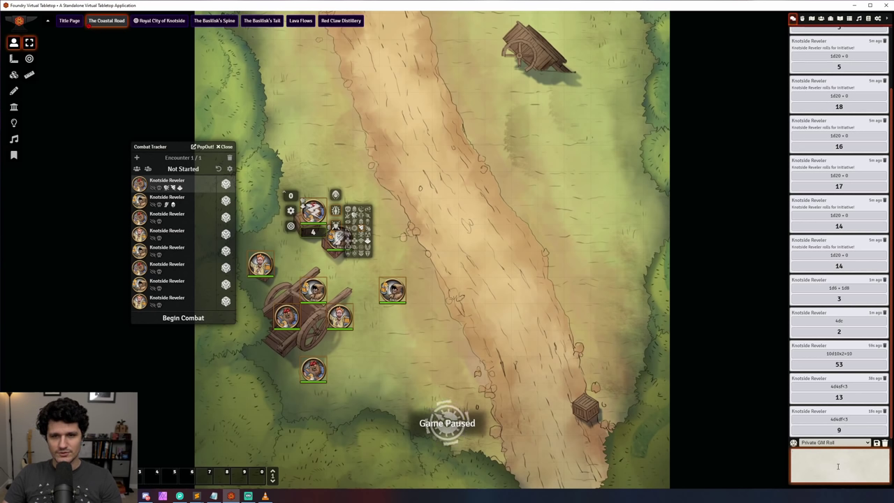
type("4d6x3=4")
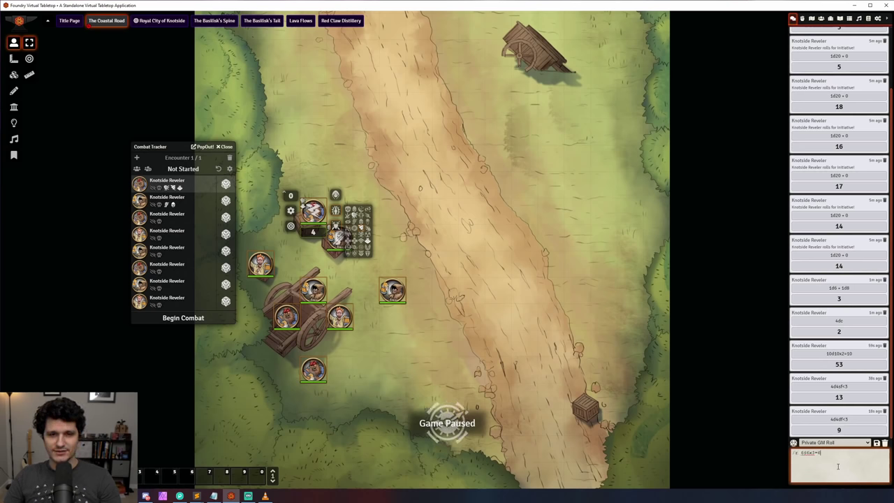
key("Return")
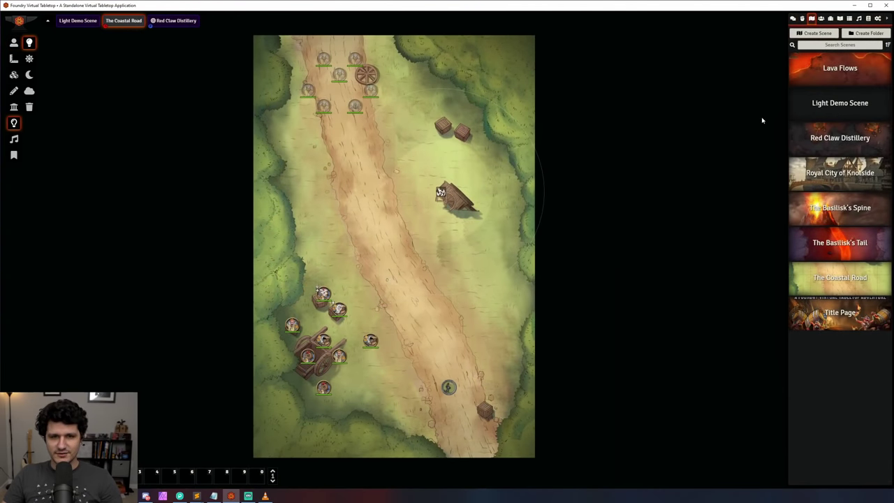
Step: Set The Coastal Road's global illumination threshold to 0.15, check a token's vision, then switch to Red Claw Distillery
right_click(800, 279)
left_click(808, 313)
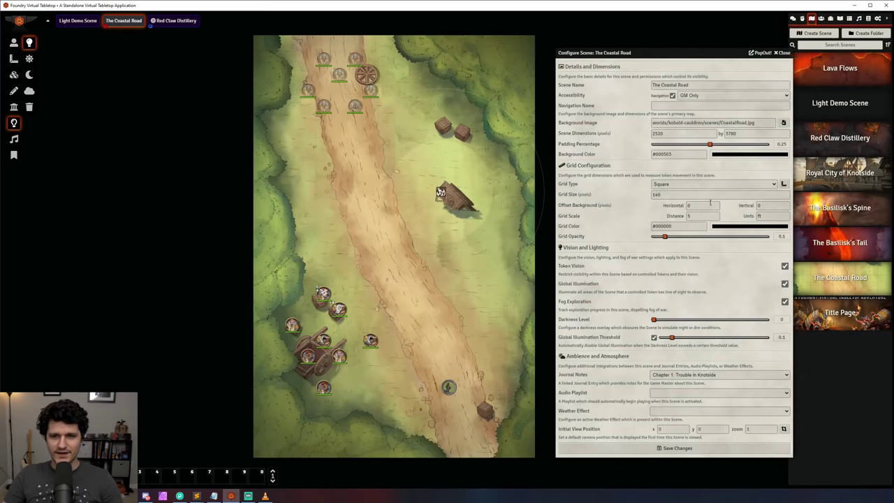
left_click_drag(665, 52, 655, 42)
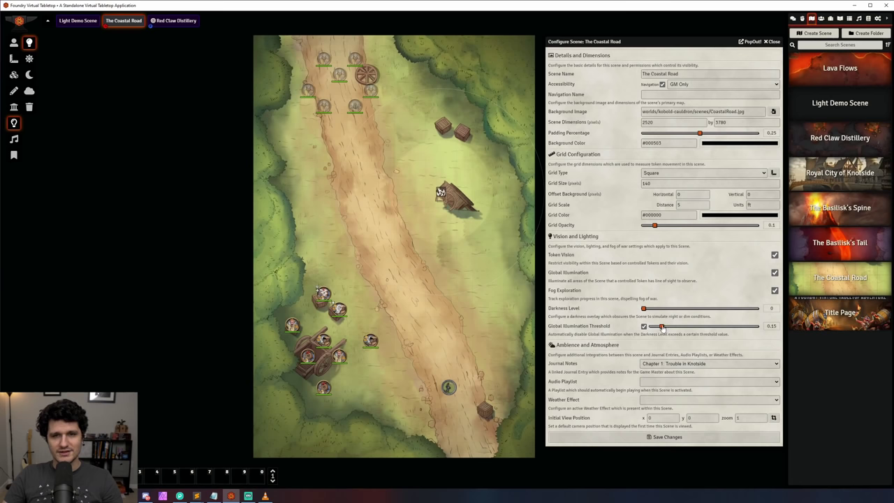
left_click(688, 440)
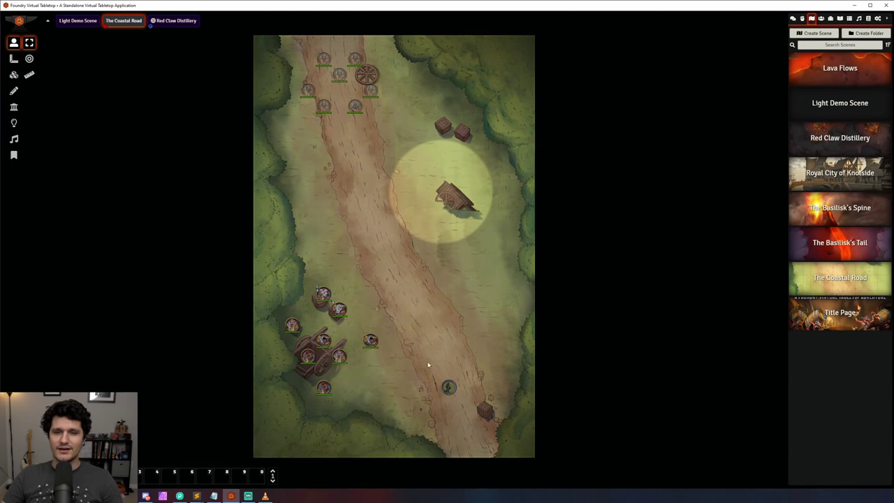
left_click(451, 390)
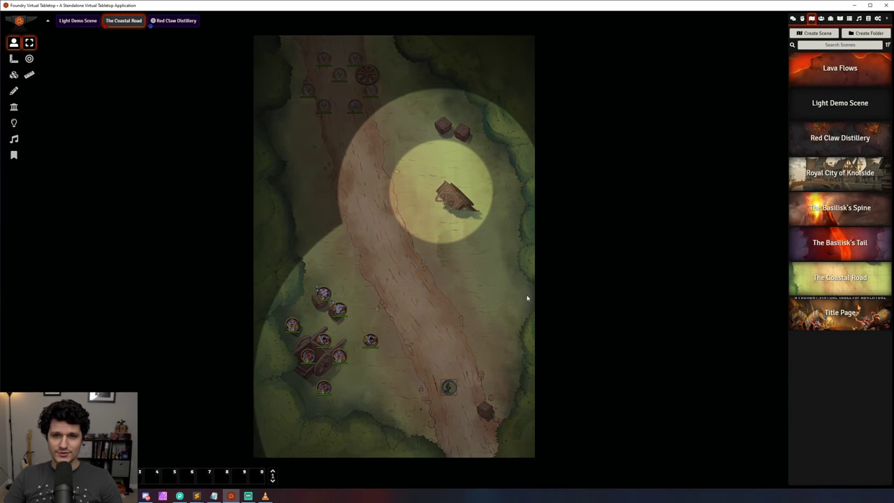
left_click(169, 22)
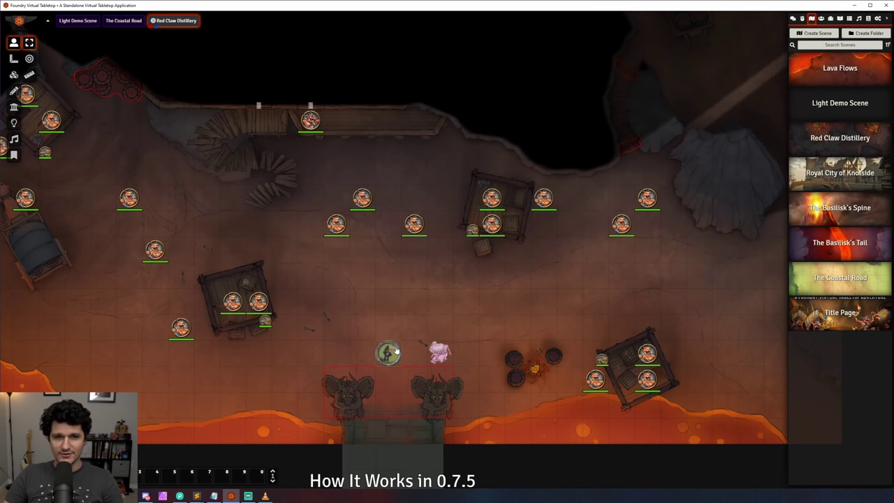
Step: Move the green token along 60 ft and 20 ft ruler paths, then open Configure Settings
key("space")
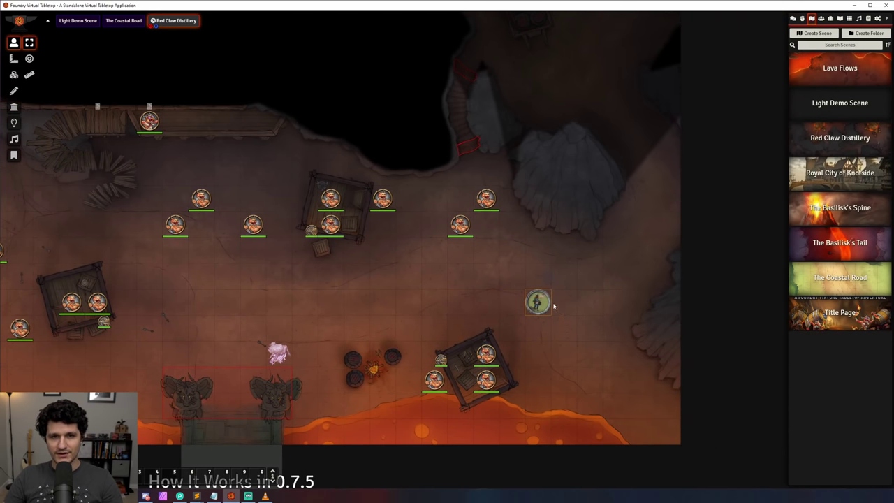
key("space")
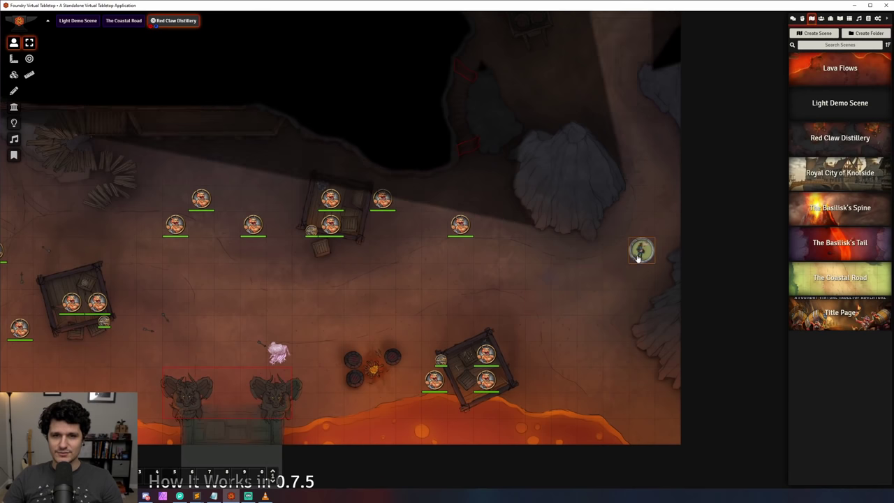
left_click(878, 19)
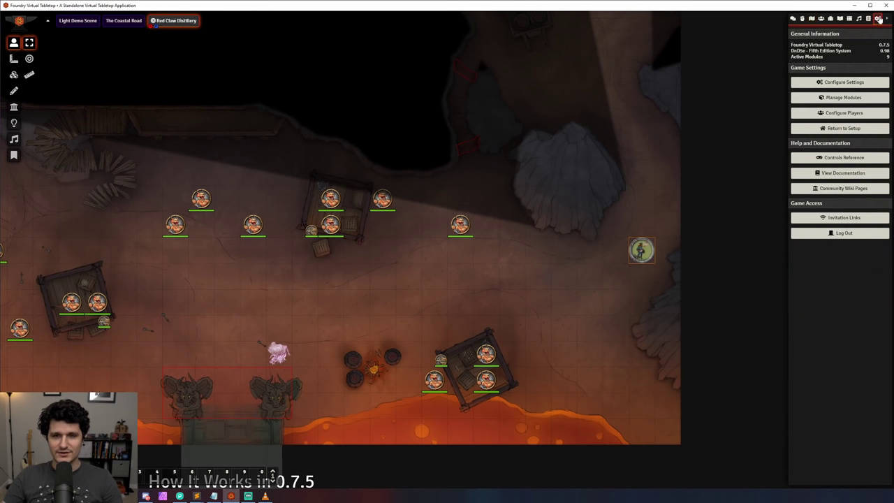
left_click(843, 81)
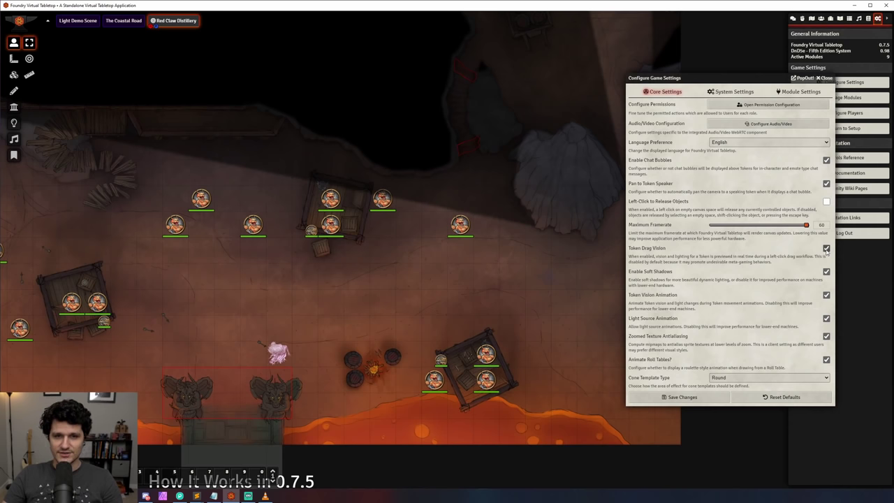
Step: Save the game settings, then drag a token up-left to preview its vision across the distillery
left_click(703, 402)
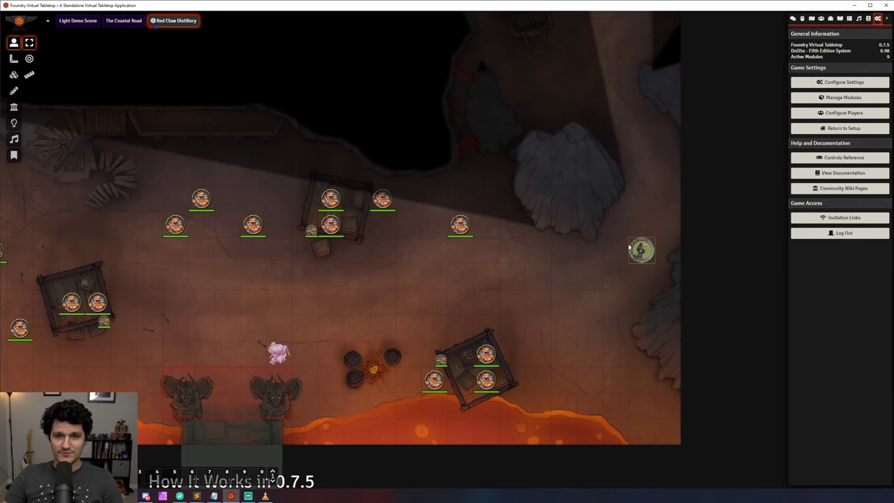
left_click_drag(650, 249, 243, 356)
left_click_drag(340, 334, 479, 291)
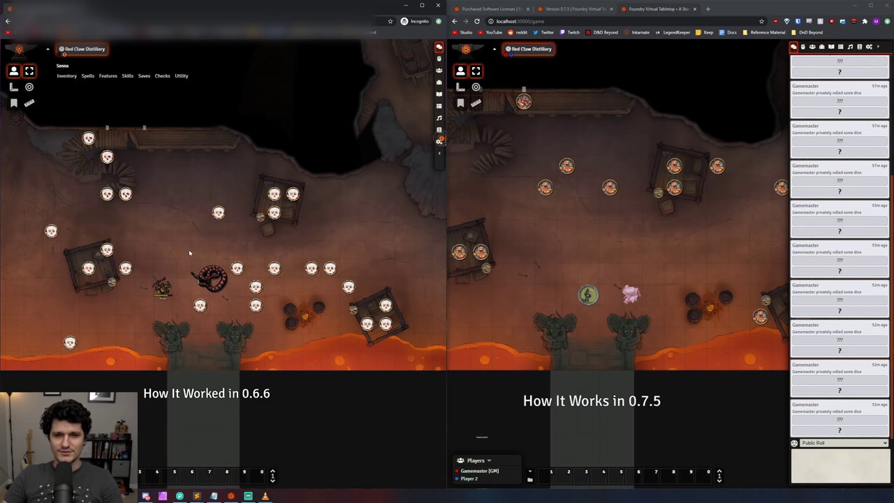
Step: Compare the Constrictor Snake token's vision between the 0.6.6 and 0.7.5 browser windows
left_click(230, 292)
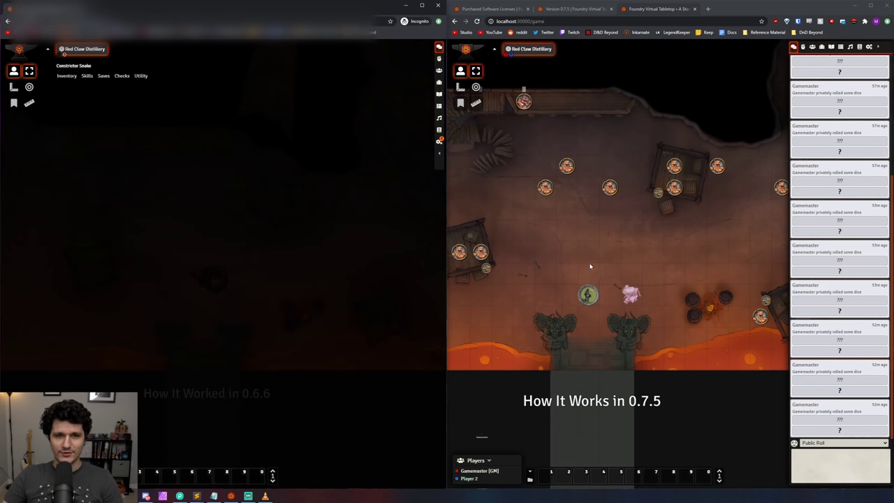
left_click(630, 294)
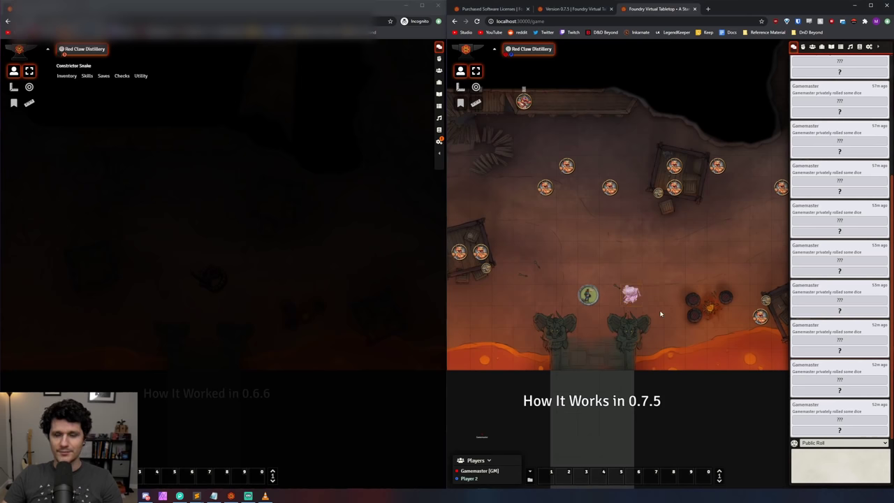
left_click(184, 242)
left_click(162, 289)
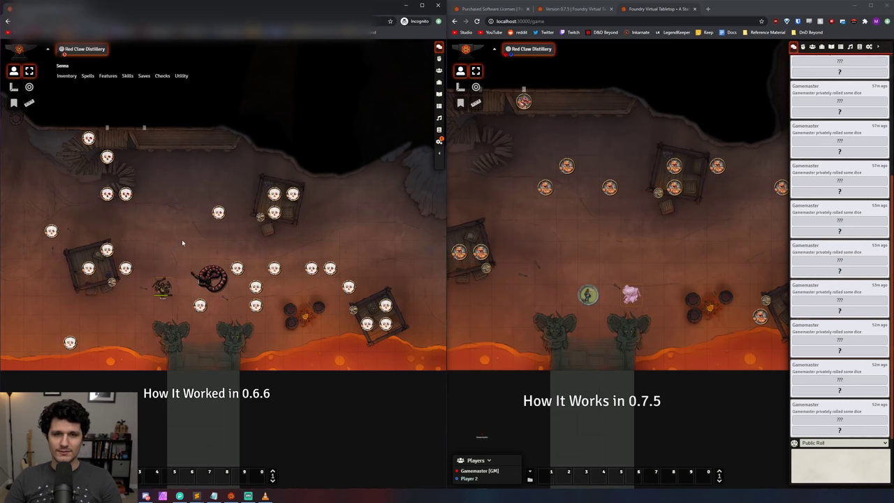
left_click(207, 275)
left_click(630, 296)
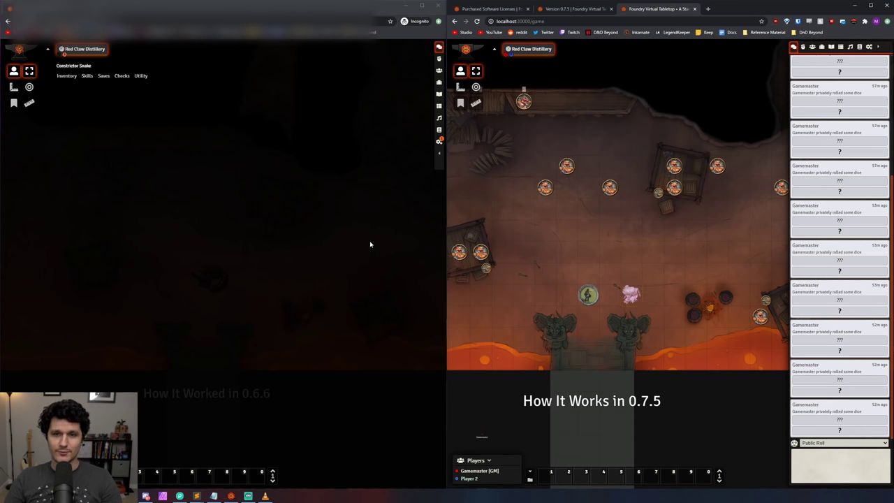
left_click(360, 280)
Step: Bring up the standalone Foundry app and load the Light Demo Scene
left_click(231, 496)
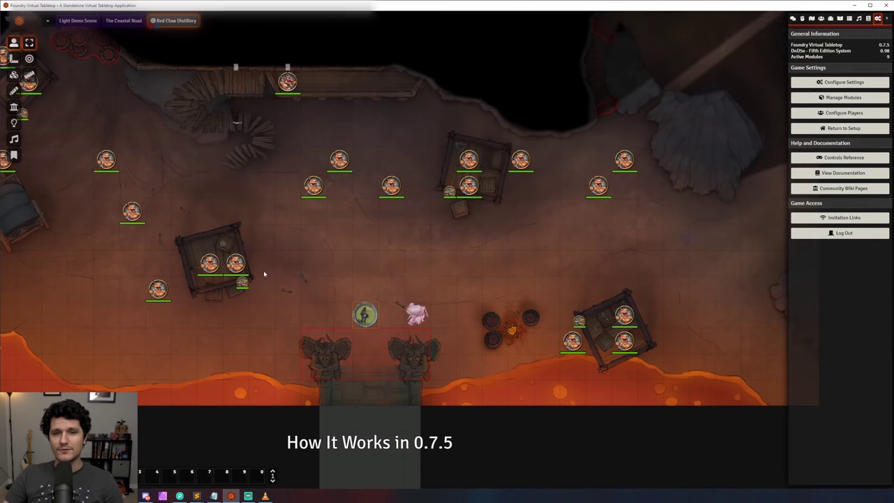
left_click(79, 20)
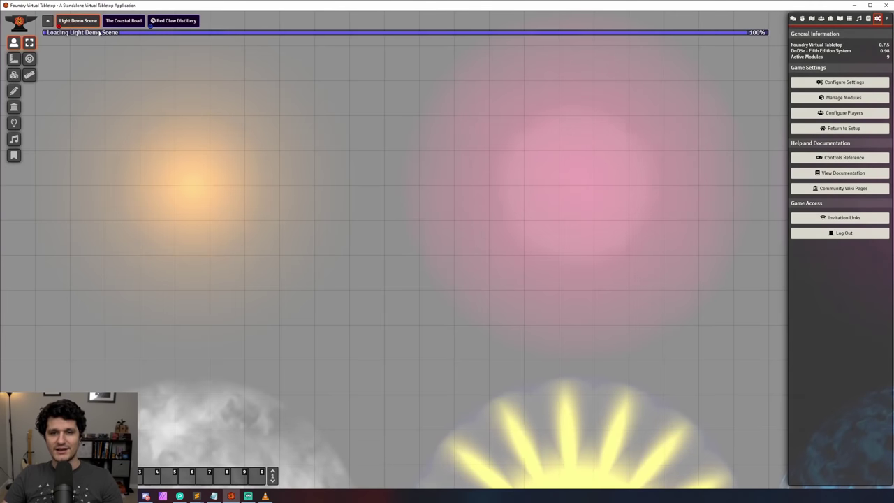
scroll(403, 231, "down", 2)
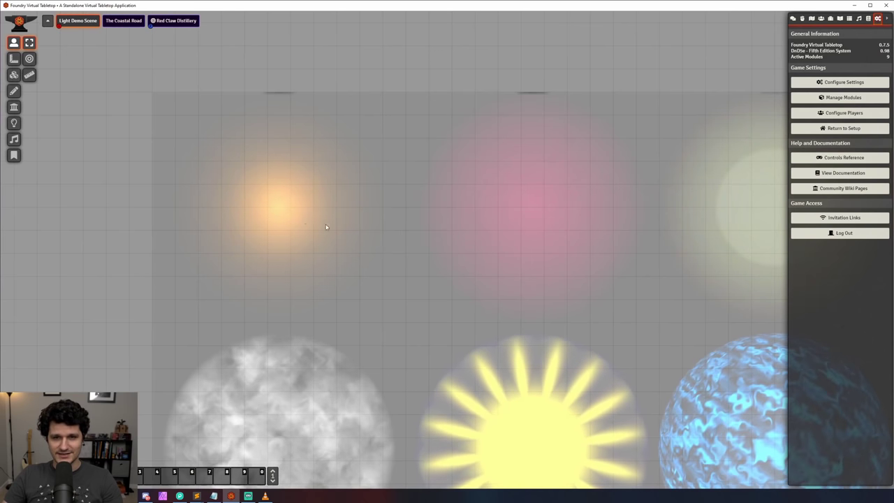
left_click_drag(500, 313, 383, 218)
Step: Zoom and pan to centre the grid of animated lights, then switch to Lighting Controls
scroll(438, 227, "down", 4)
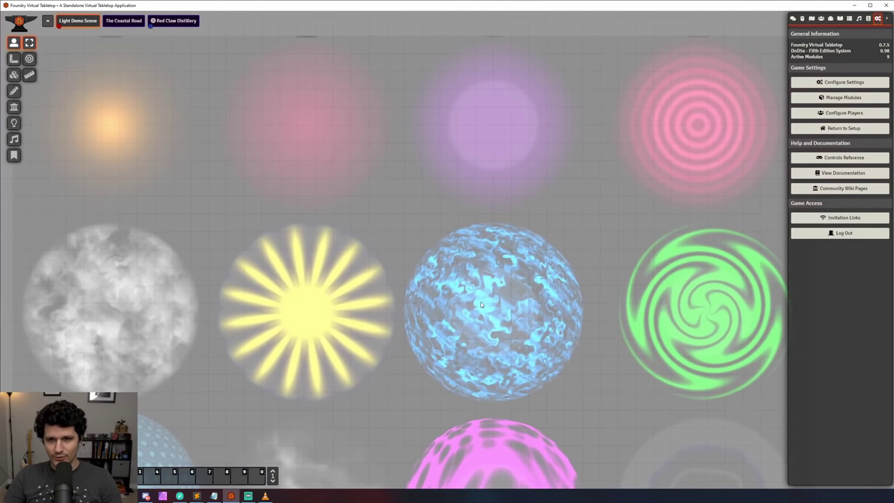
left_click_drag(481, 301, 460, 262)
key("Down")
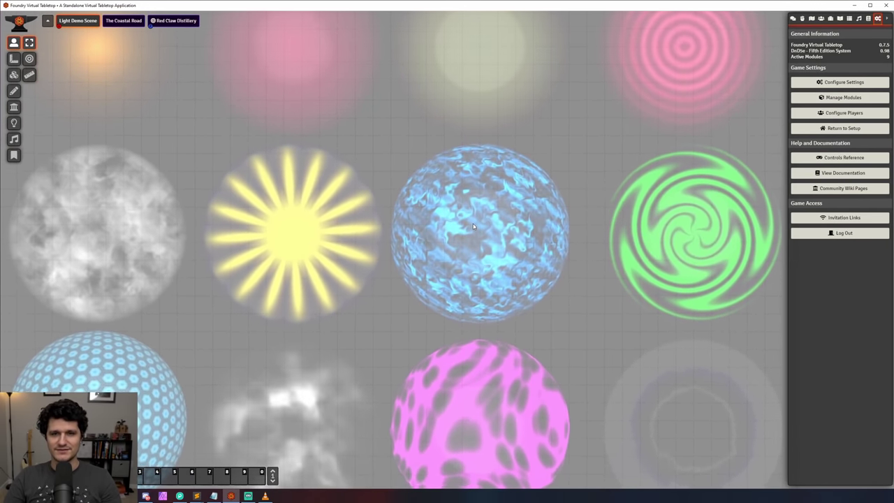
left_click_drag(489, 395, 496, 279)
scroll(497, 278, "down", 2)
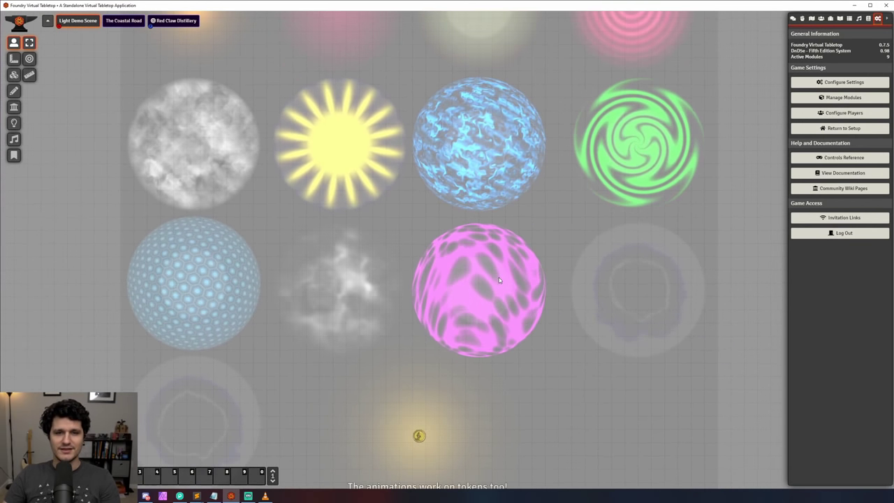
left_click_drag(505, 271, 512, 256)
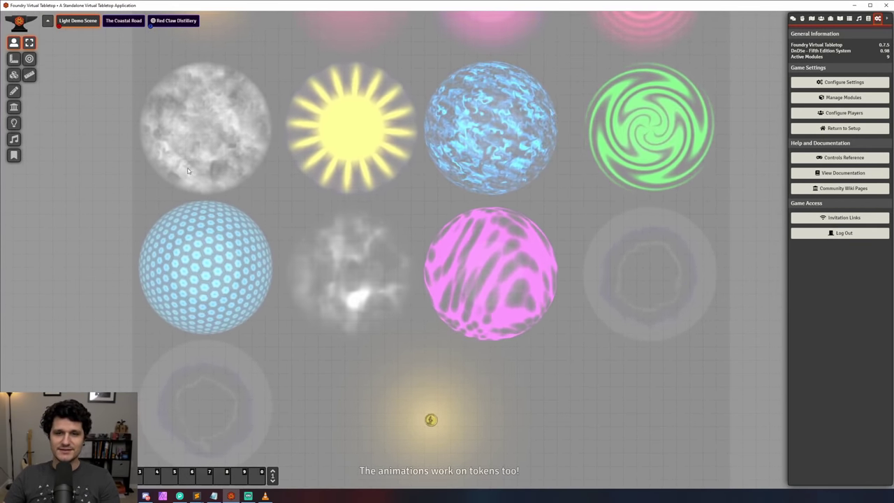
left_click(14, 123)
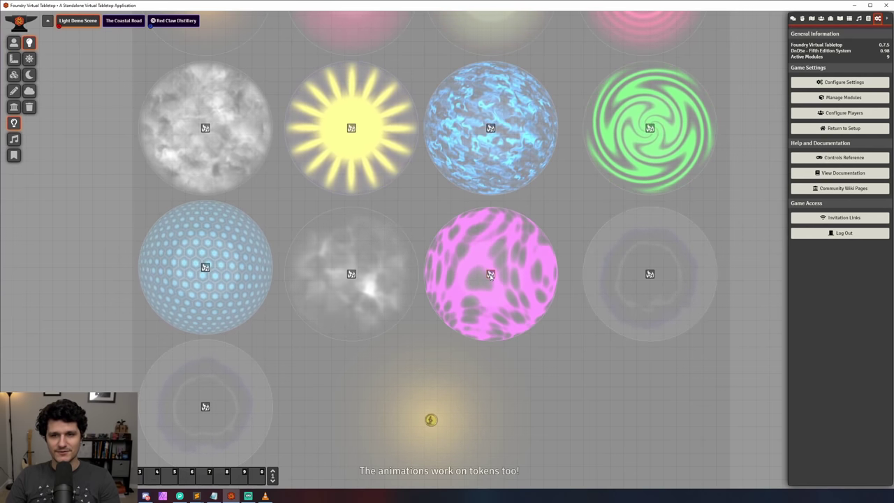
Step: Adjust the pink Energy Field light's animation intensity slider, update the light source and close its settings
double_click(490, 274)
left_click_drag(487, 172, 779, 240)
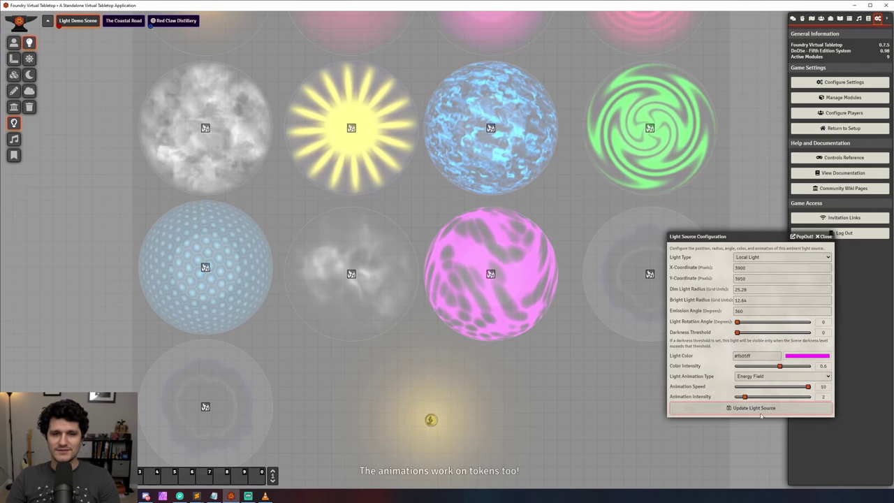
left_click_drag(744, 396, 748, 367)
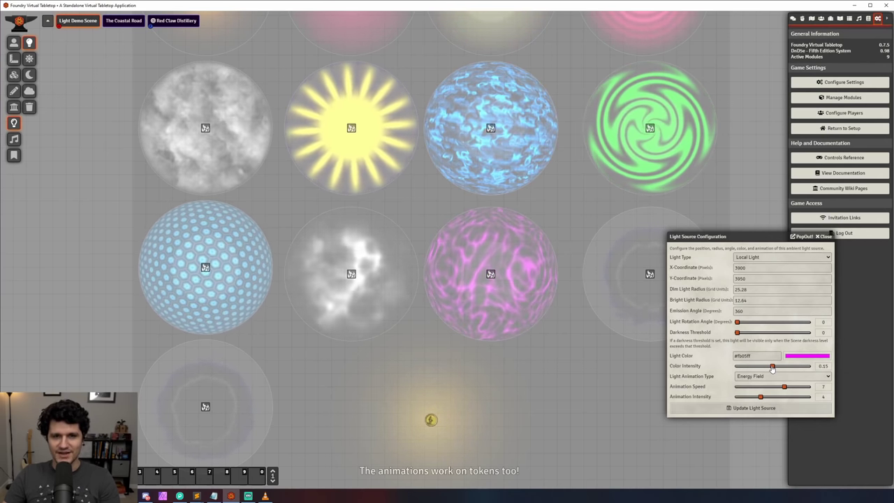
left_click(755, 408)
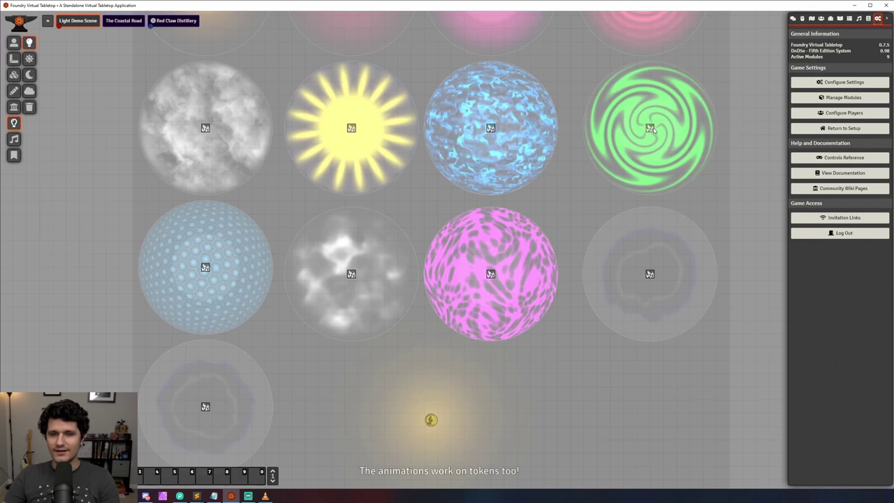
left_click_drag(444, 161, 664, 184)
left_click(739, 185)
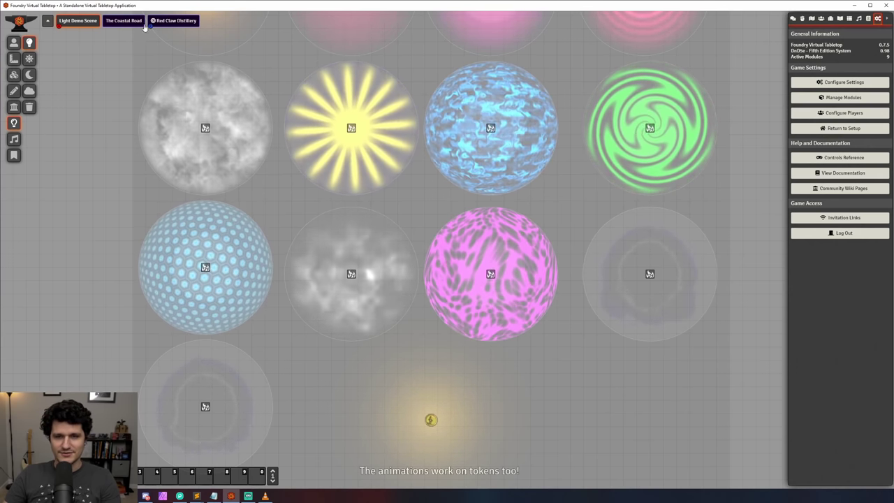
Step: Load Red Claw Distillery, pan down to the lava area, and select a token to view its vision
left_click(161, 22)
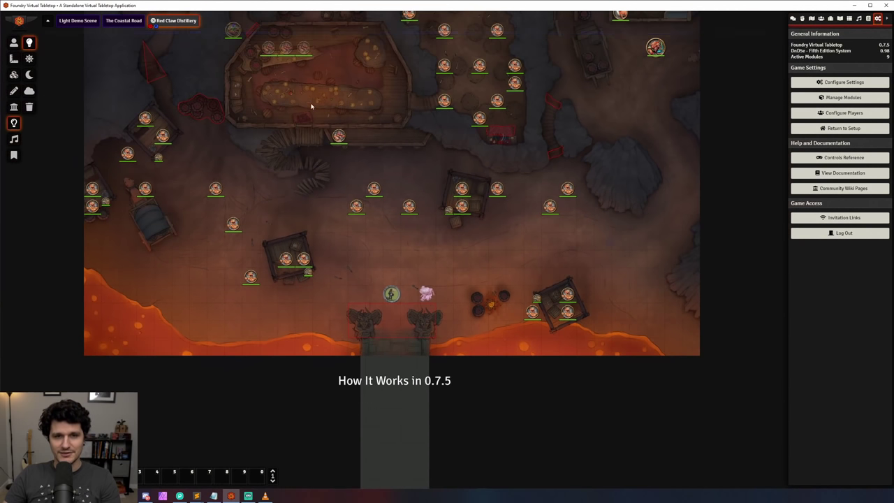
left_click_drag(311, 106, 363, 376)
left_click_drag(358, 133, 353, 302)
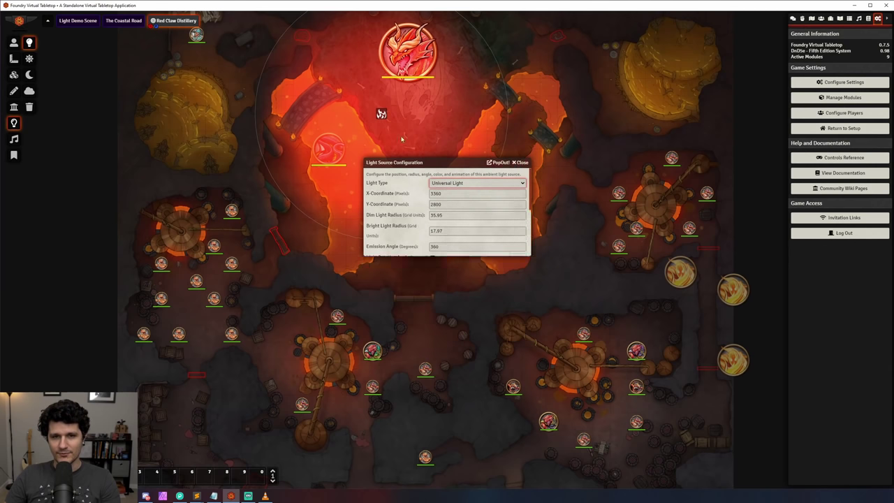
left_click(13, 44)
scroll(543, 285, "down", 5)
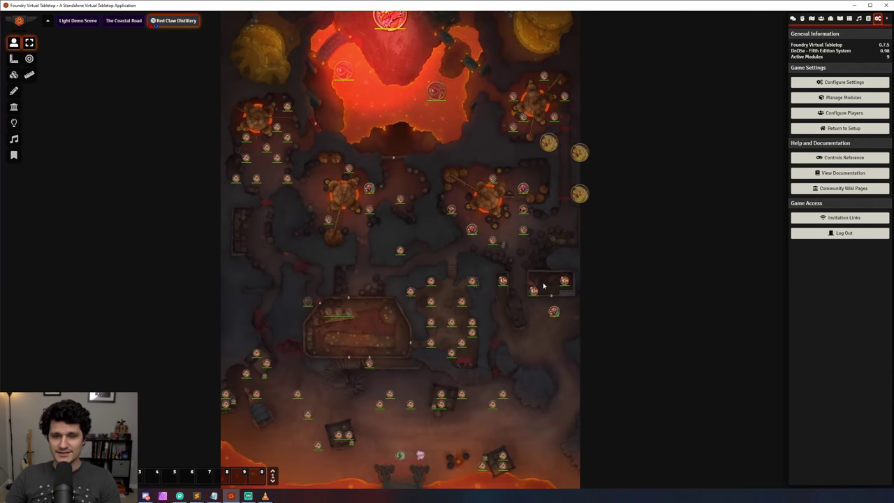
left_click(398, 456)
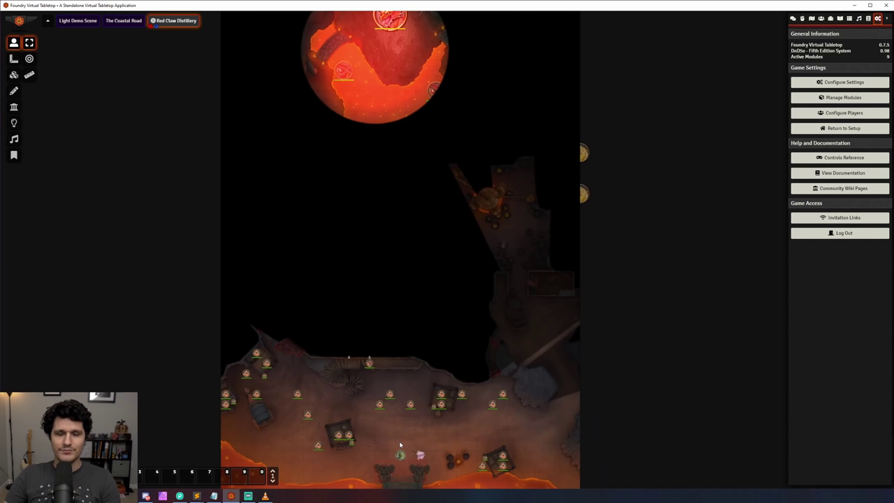
Step: Back on the Light Demo Scene, give the sunburst light olive colour #7c7b4b and a 180° emission angle
left_click(77, 20)
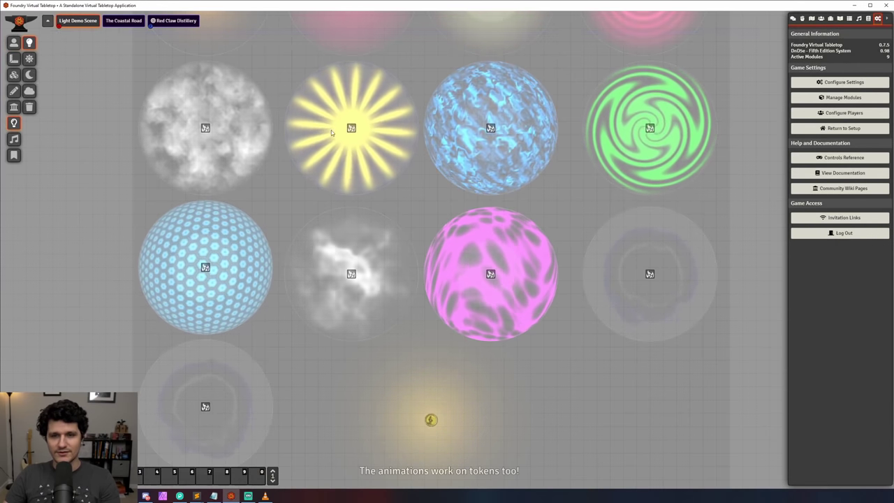
double_click(351, 129)
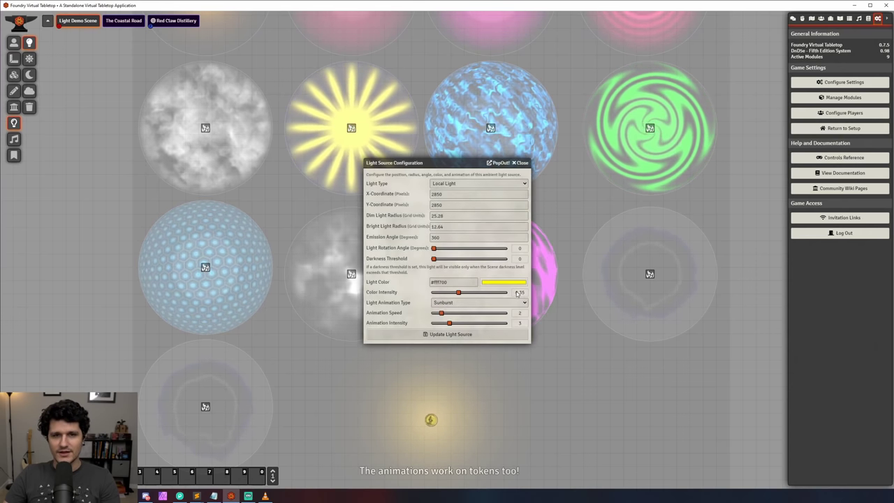
left_click(511, 282)
left_click(512, 312)
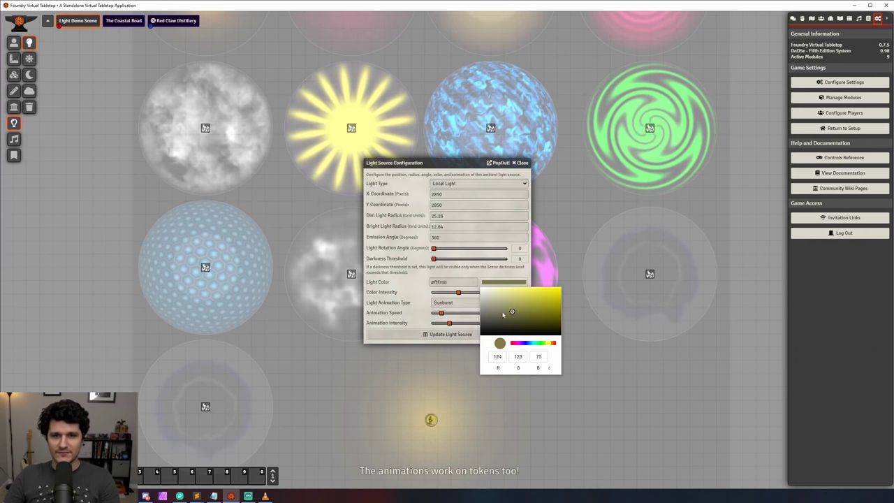
left_click(403, 314)
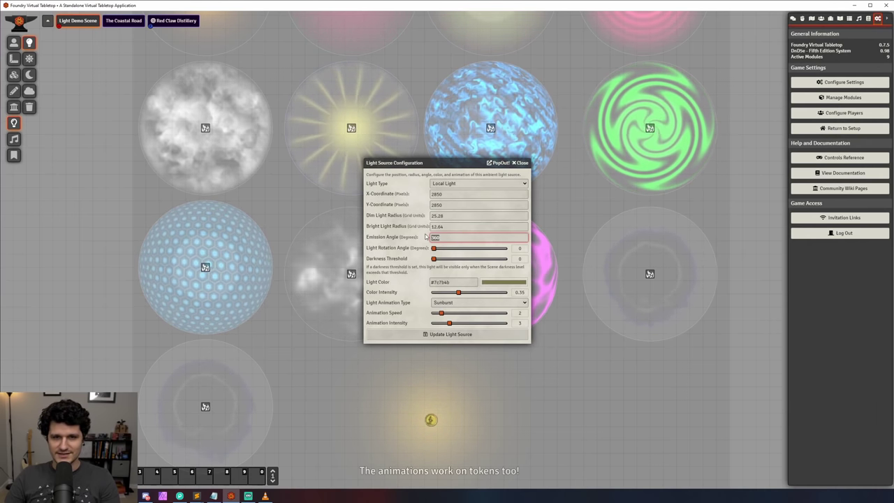
type("180")
key("Return")
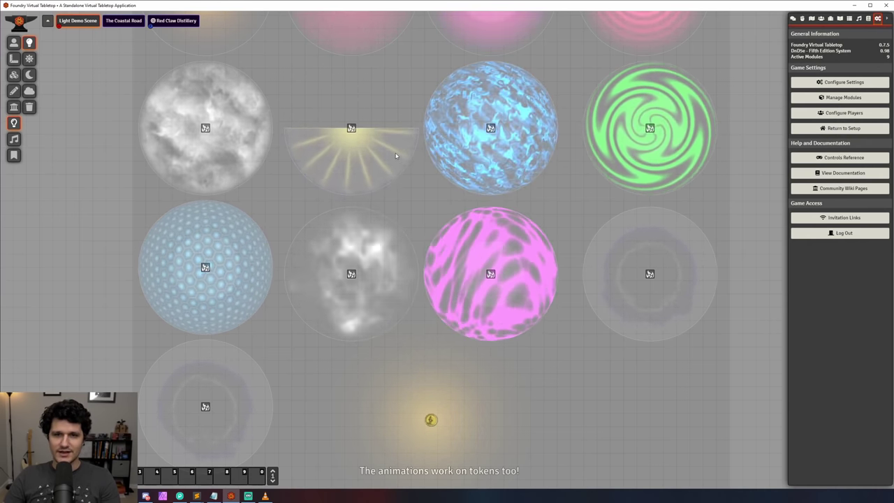
Step: Rotate the sunburst light's half-cone so it points downward
scroll(351, 128, "down", 10)
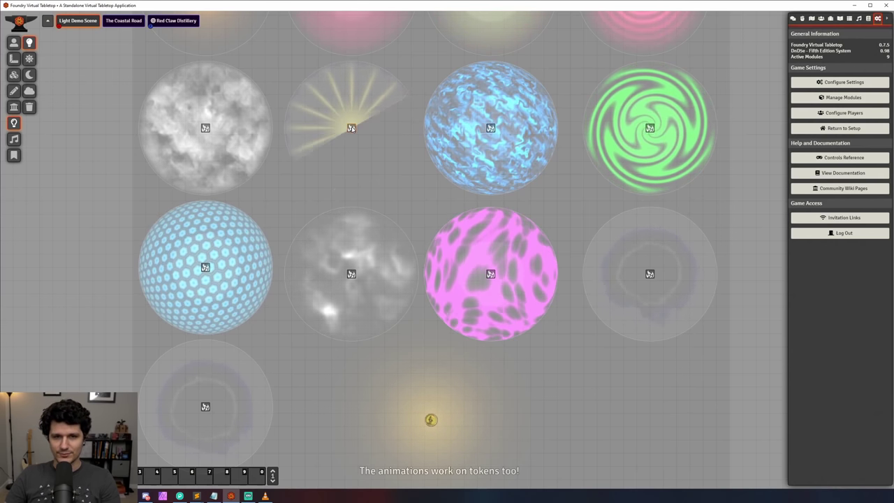
scroll(352, 128, "down", 6)
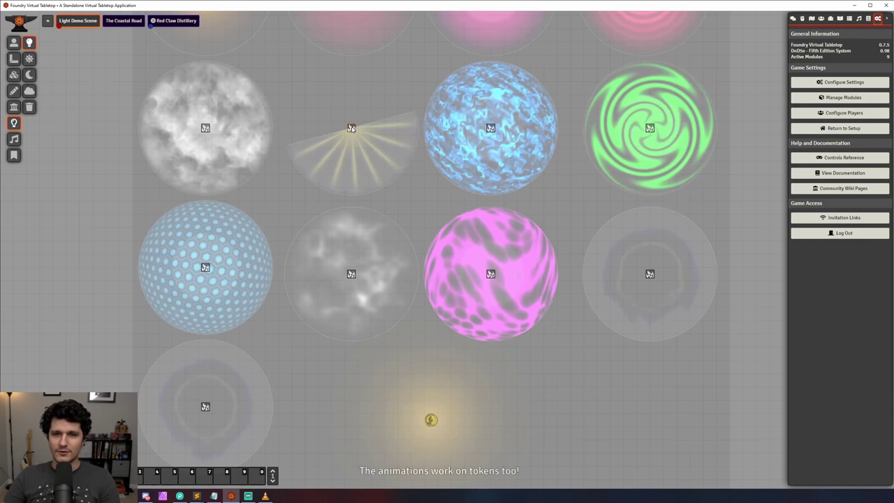
scroll(352, 128, "down", 1)
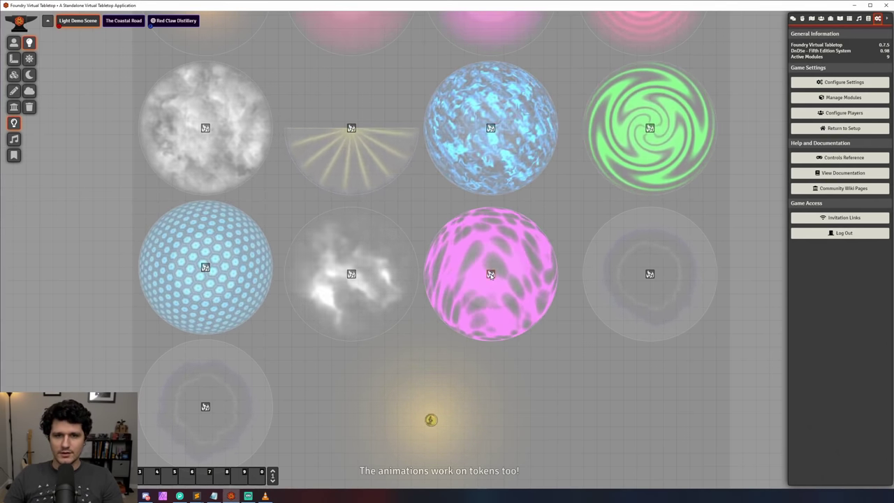
Step: Reposition the pink, ring and blue lights, ending with the pink plasma light at the middle row's right
left_click_drag(490, 274, 491, 129)
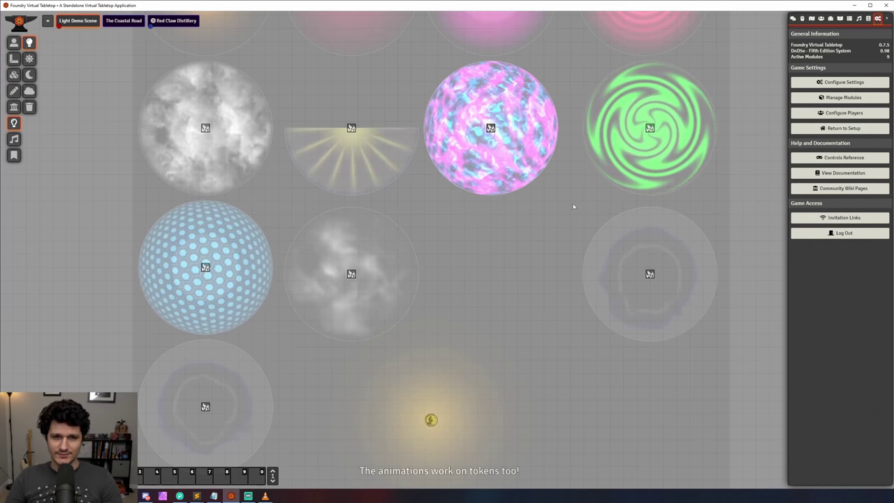
left_click_drag(650, 273, 497, 280)
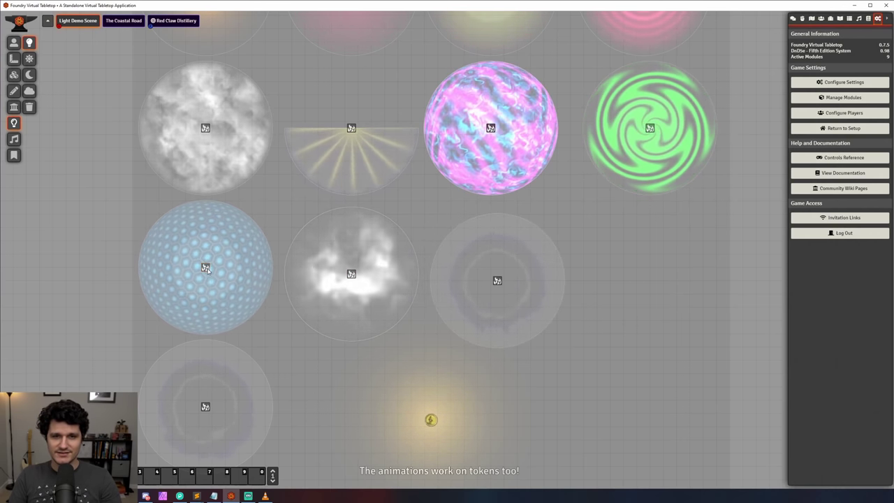
mouse_move(205, 268)
left_mouse_down()
mouse_move(205, 129)
mouse_move(206, 267)
left_mouse_up()
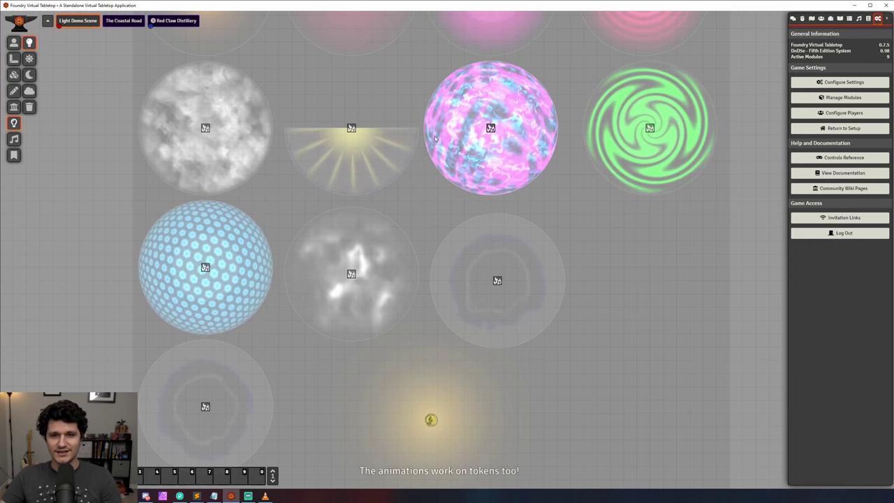
left_click_drag(492, 128, 352, 130)
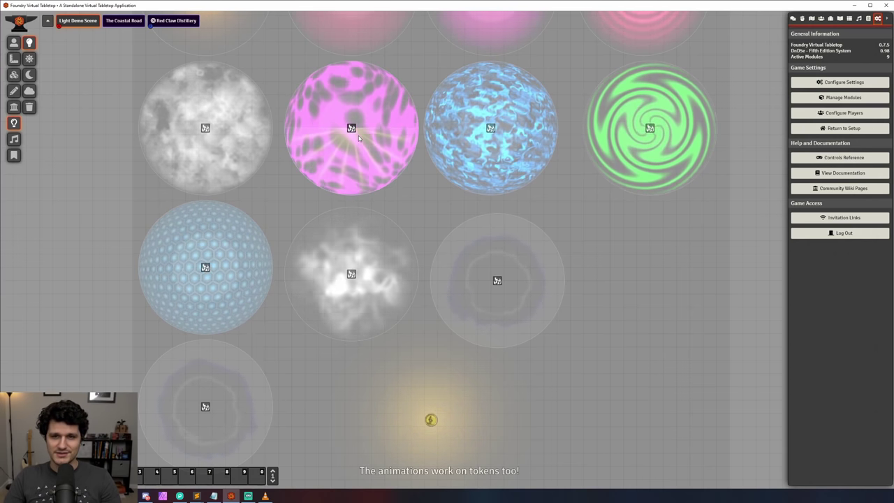
left_click_drag(358, 135, 644, 276)
Step: In Core Settings, drag the Maximum Framerate slider to 60, briefly trying 10 along the way
left_click(844, 82)
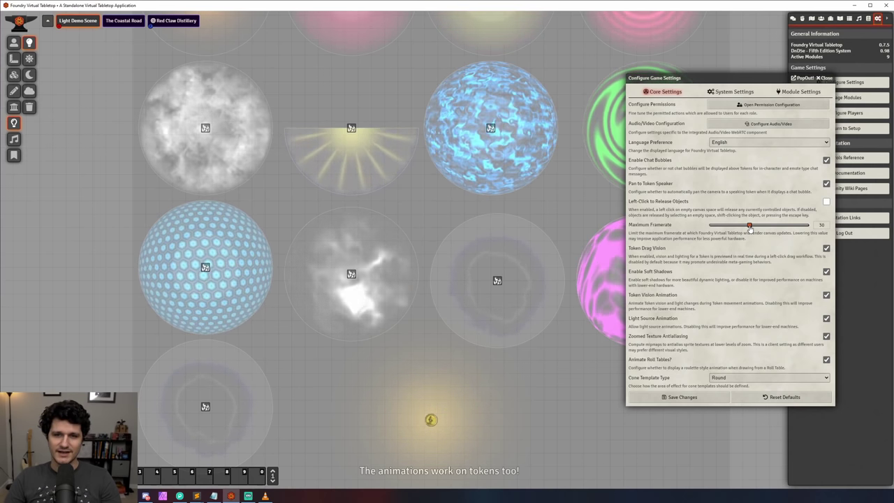
left_click(688, 398)
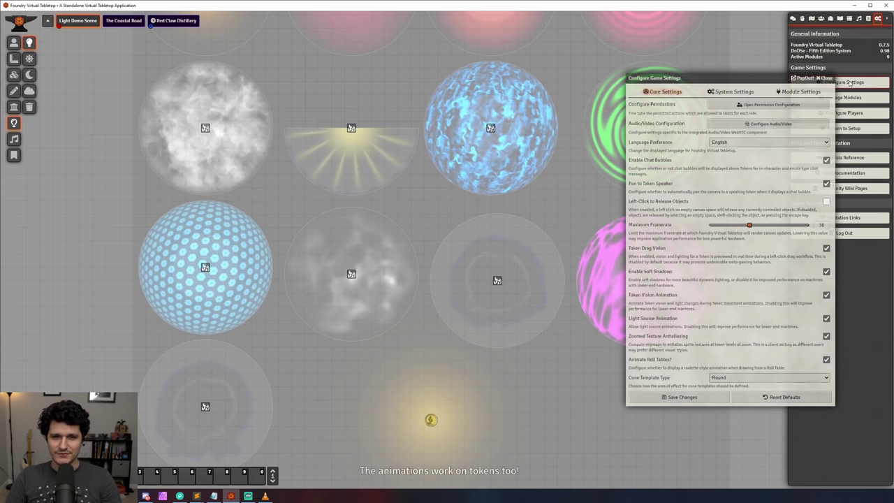
left_click_drag(768, 78, 740, 47)
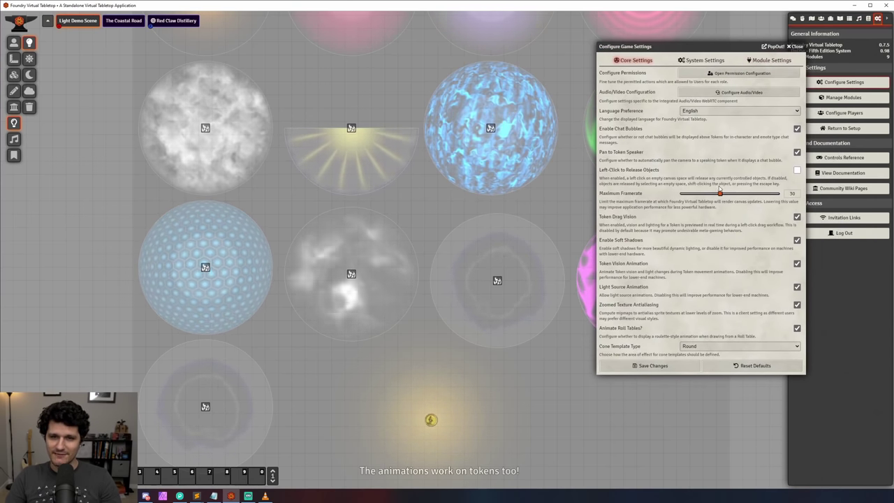
left_click_drag(721, 193, 781, 199)
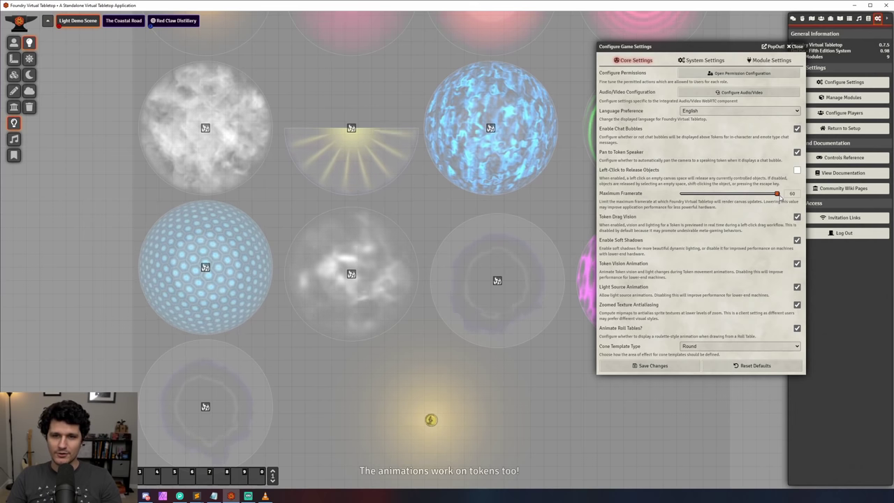
left_click_drag(778, 195, 675, 196)
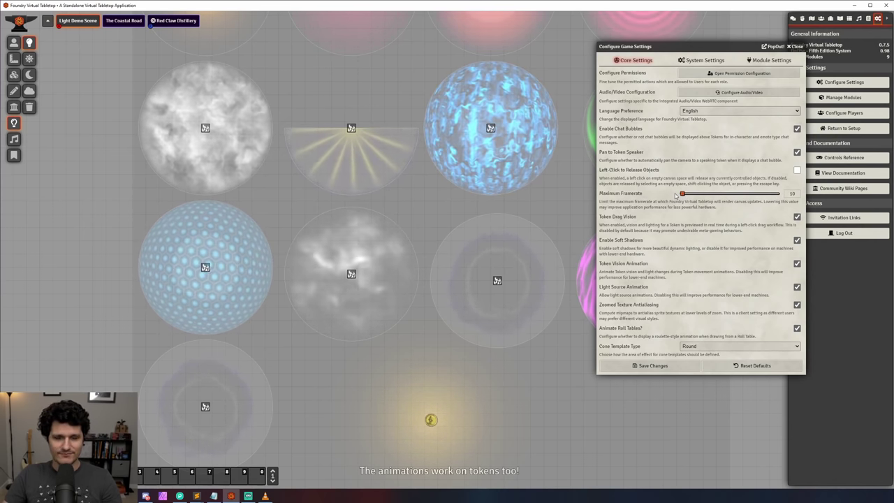
left_click_drag(683, 195, 804, 201)
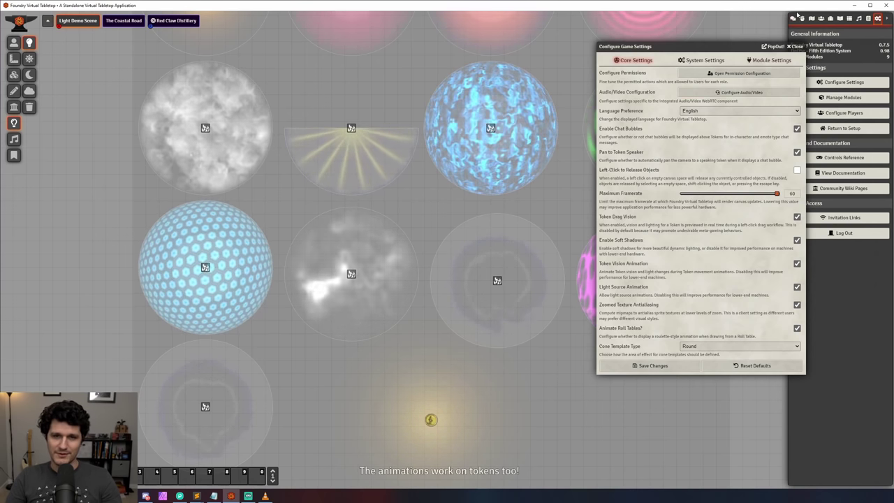
Step: Save the core settings, then enable Large File Streaming on the Tucker's Kobolds track
left_click(691, 364)
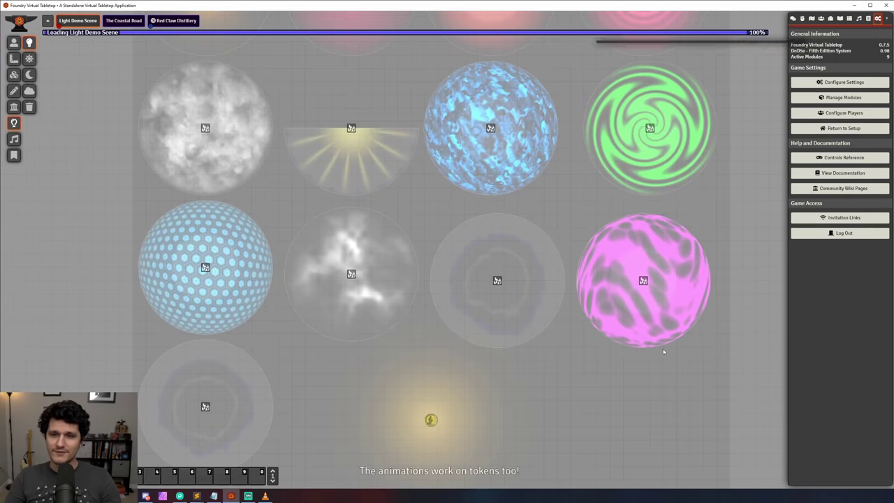
left_click(859, 20)
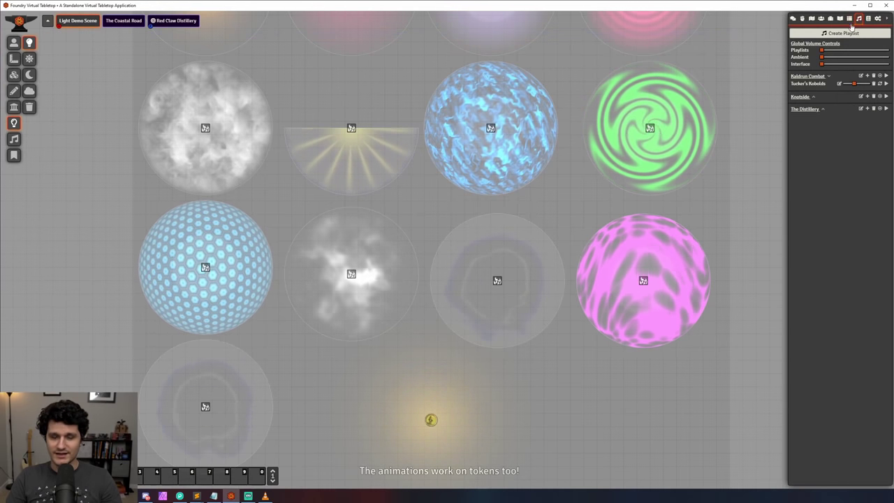
left_click(839, 84)
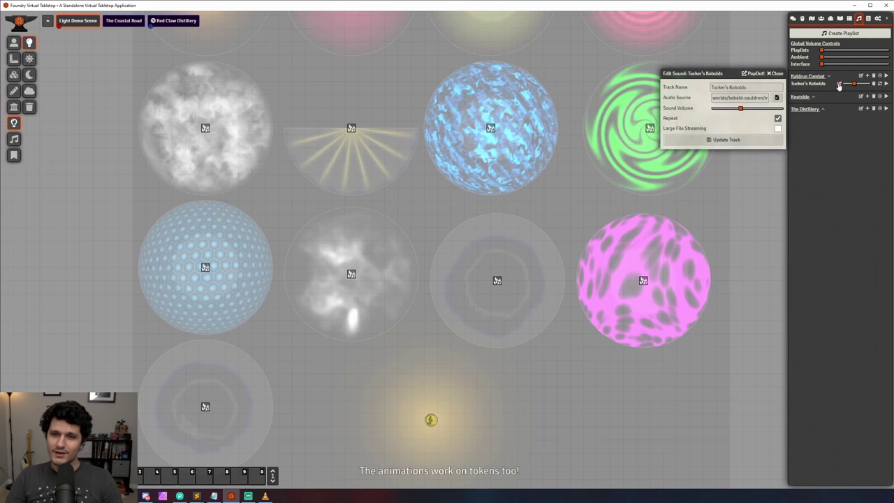
left_click(778, 129)
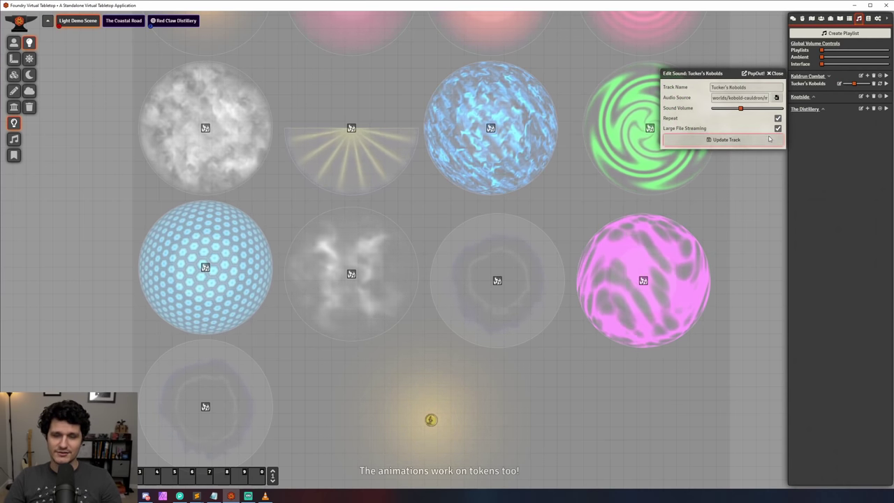
left_click(765, 140)
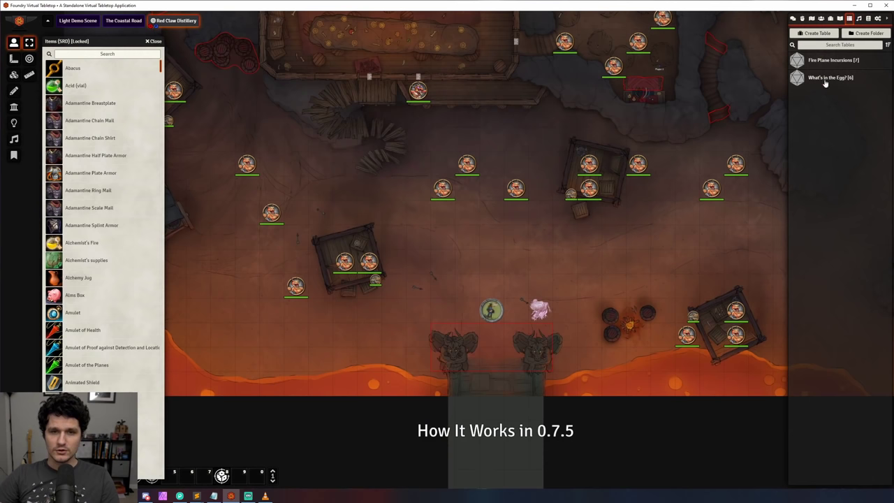
Step: Replace the Egg table's Actor result with Adamantine Plate Armor and Amulet of Health from the Items compendium
left_click(827, 78)
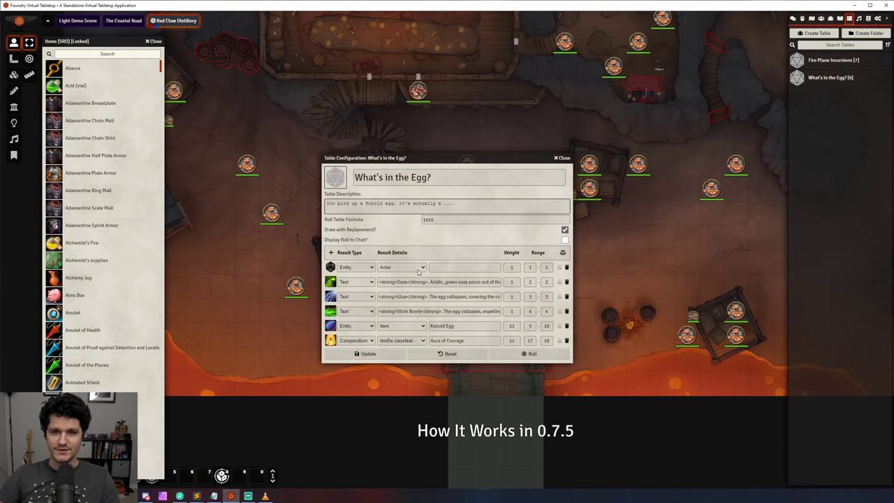
left_click(567, 267)
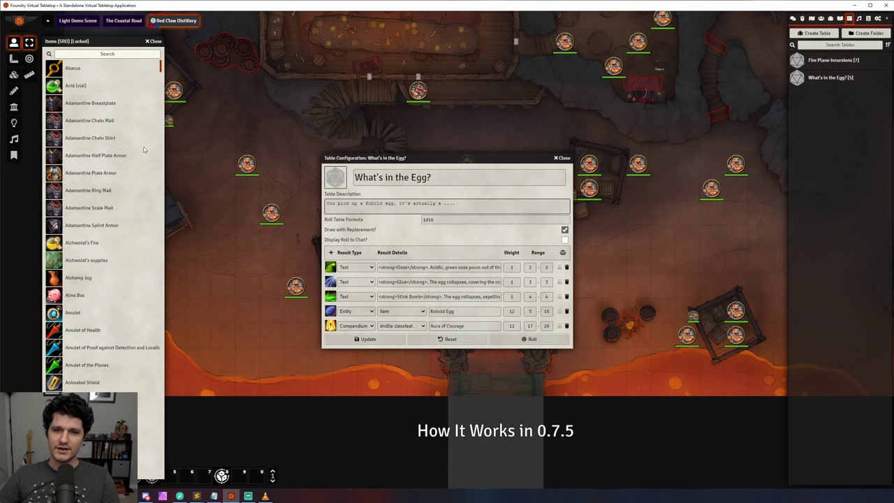
left_click_drag(90, 174, 439, 290)
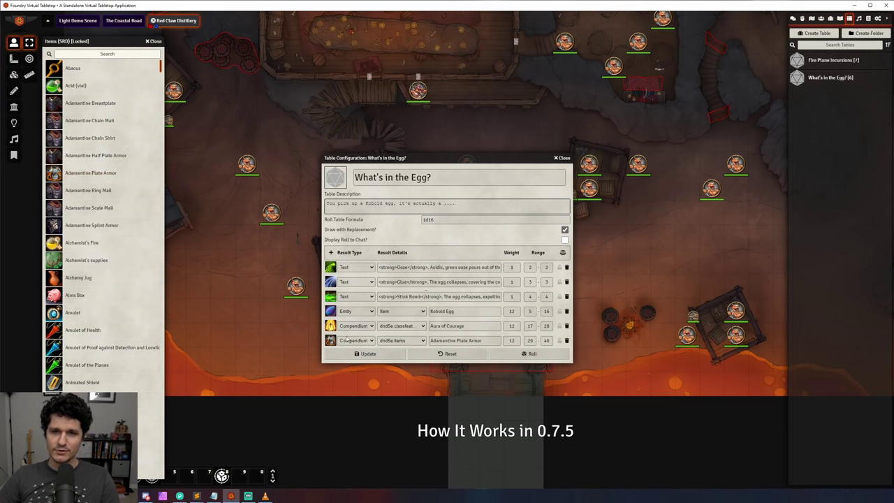
left_click_drag(78, 328, 412, 333)
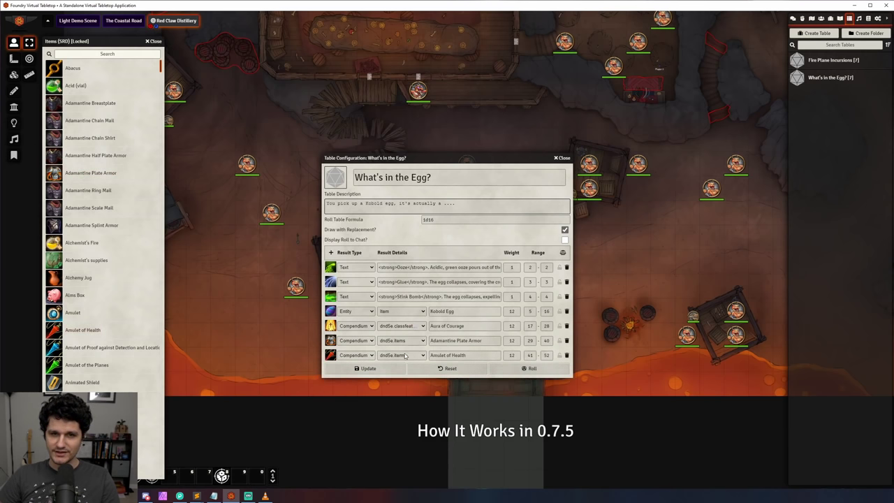
Step: Set the What's in the Egg? table image to book.svg
left_click(336, 179)
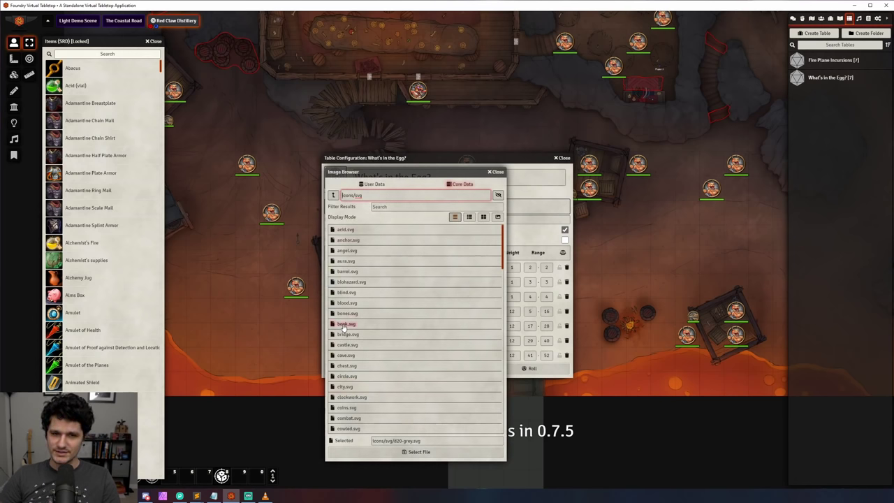
left_click(344, 324)
left_click(415, 451)
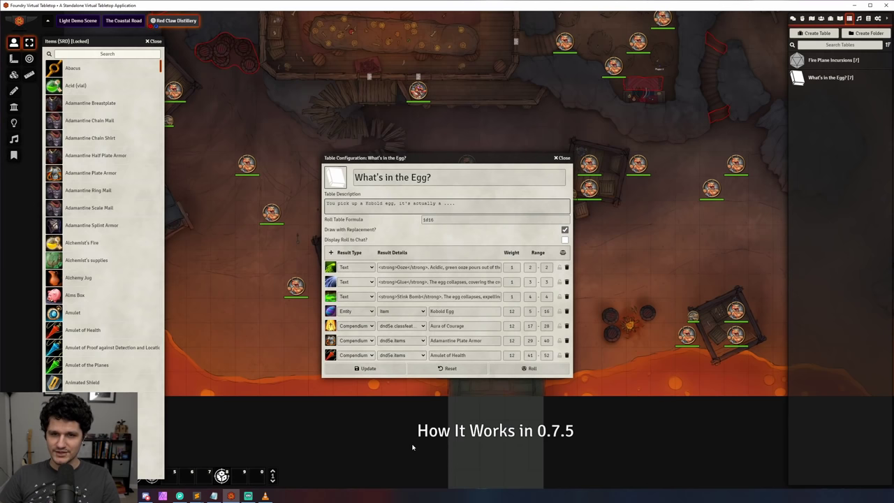
Step: Give Player 2 Limited permission on the What's in the Egg? roll table
left_click(567, 159)
right_click(818, 80)
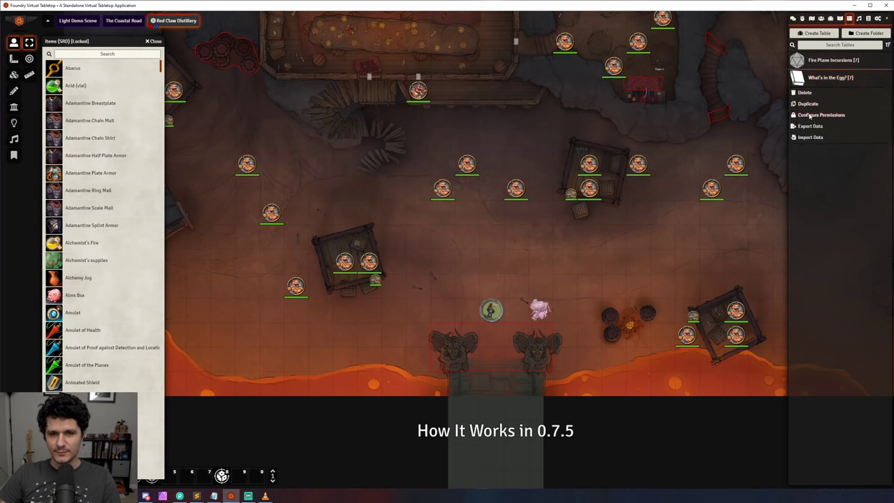
left_click(811, 115)
left_click(724, 114)
left_click(724, 133)
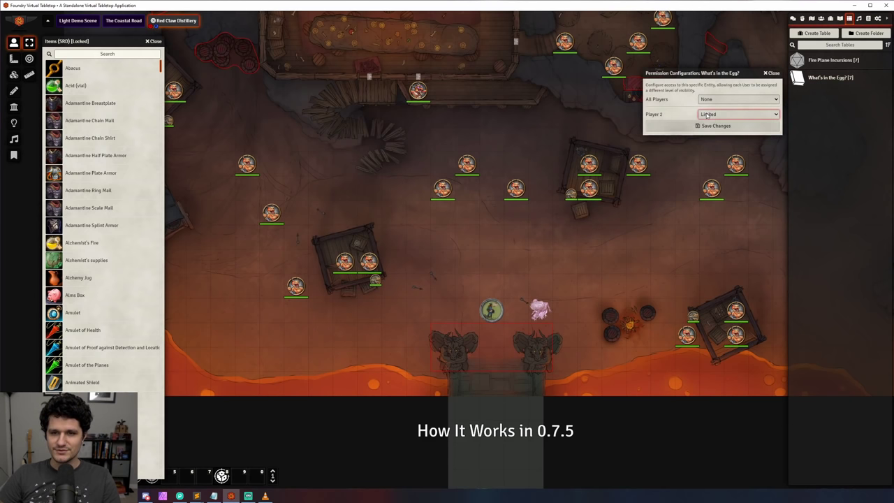
left_click(772, 74)
Step: Close the Items compendium, show the chat log, and review the Roll Table Macro script
left_click(153, 42)
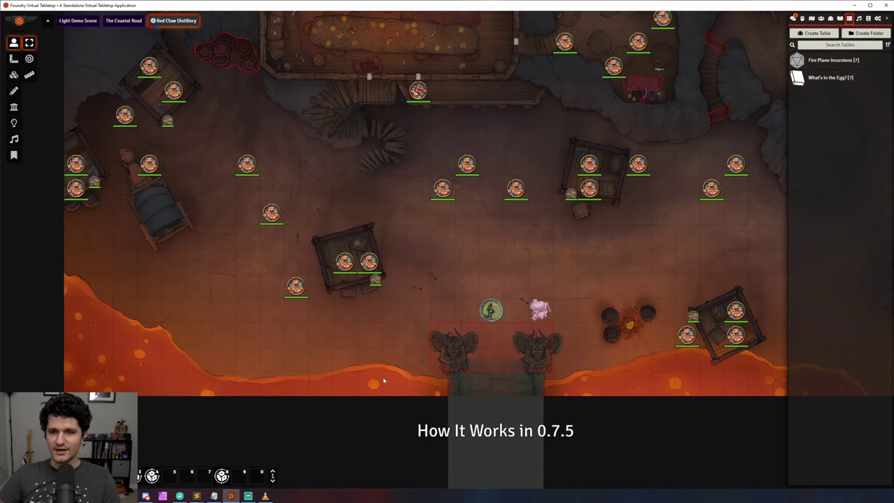
left_click(792, 19)
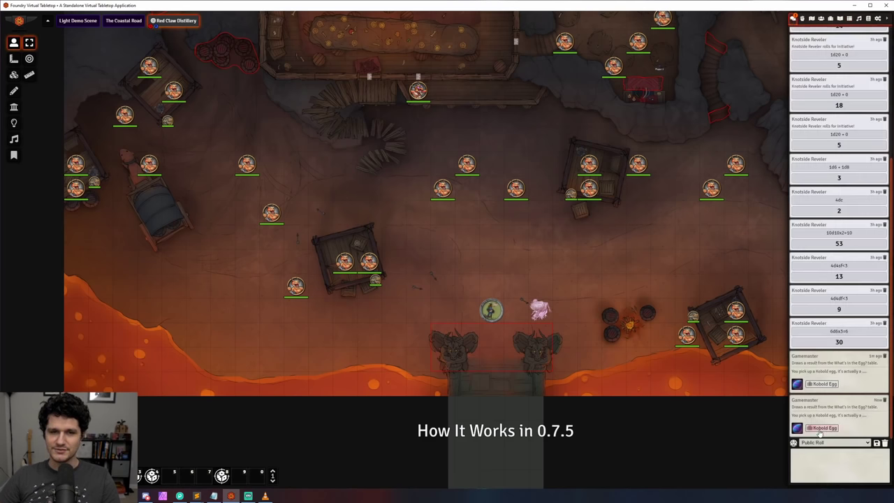
right_click(153, 475)
left_click(168, 441)
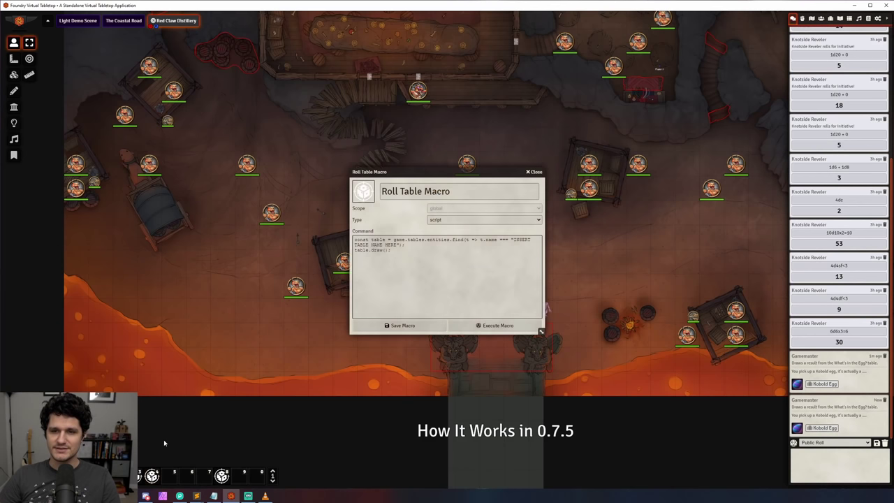
left_click_drag(516, 239, 399, 245)
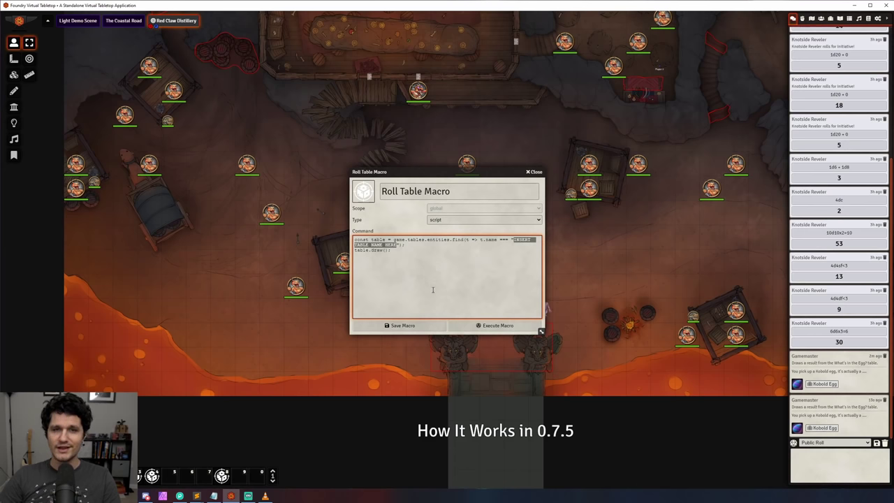
left_click(540, 171)
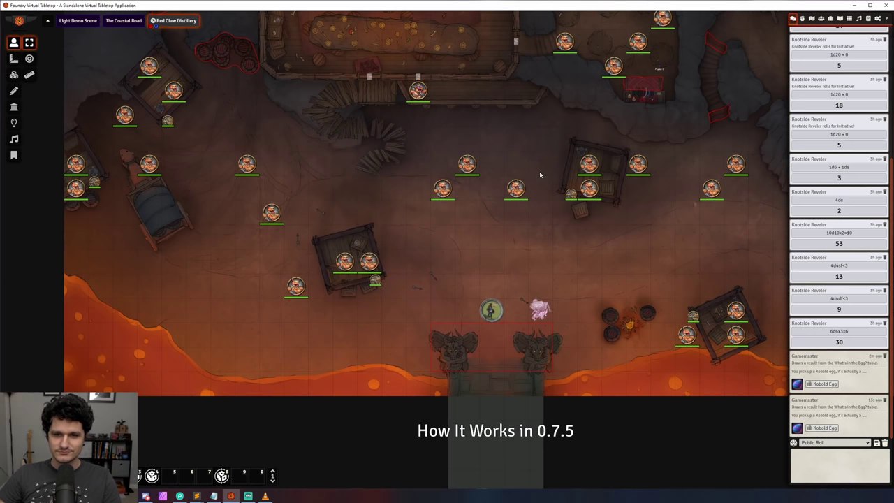
Step: Expand the Critters and Hazards actor folders and review each folder's edit settings
left_click(822, 19)
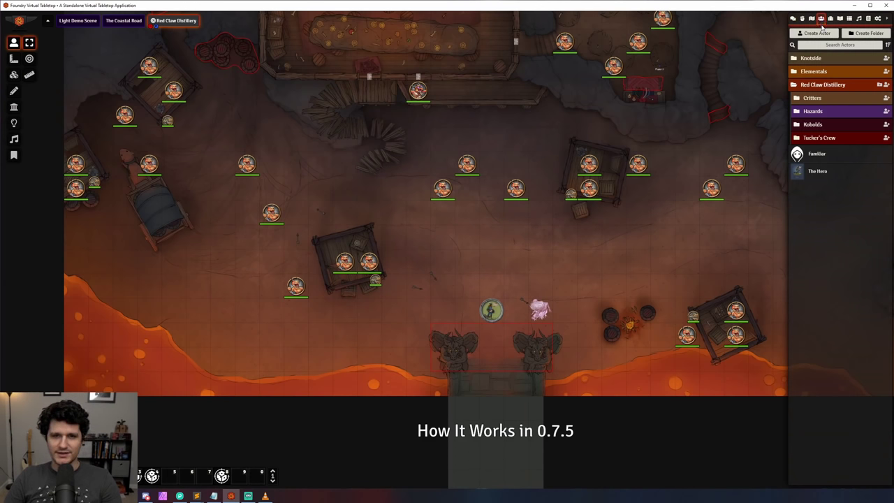
left_click(839, 102)
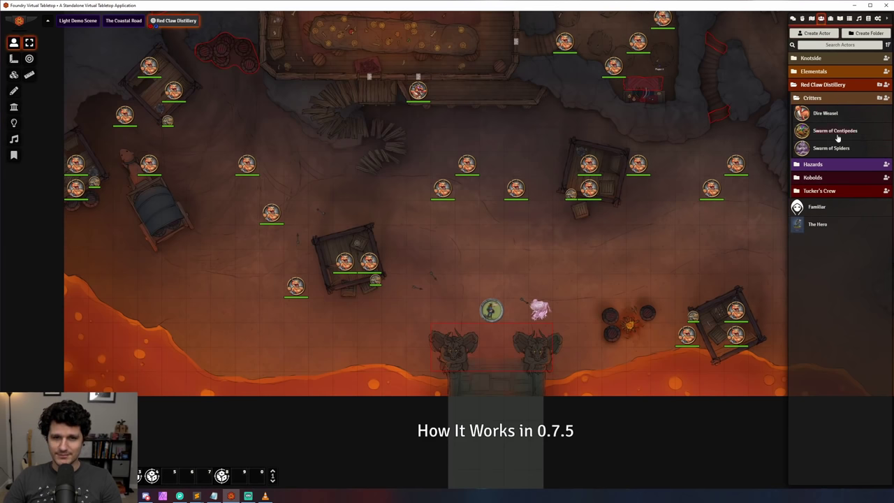
left_click(834, 164)
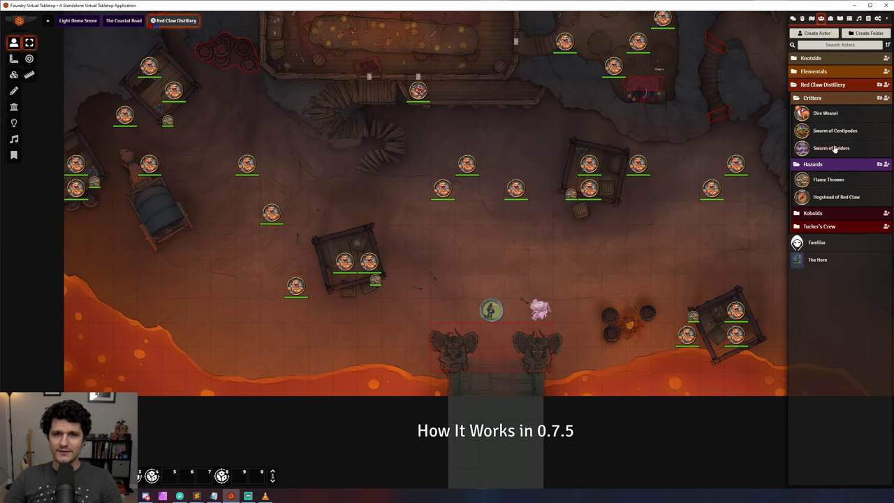
right_click(840, 103)
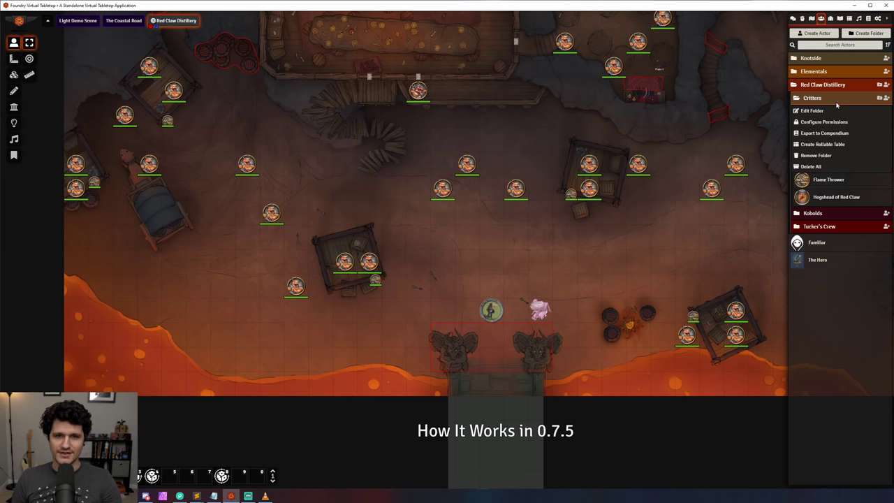
left_click(823, 112)
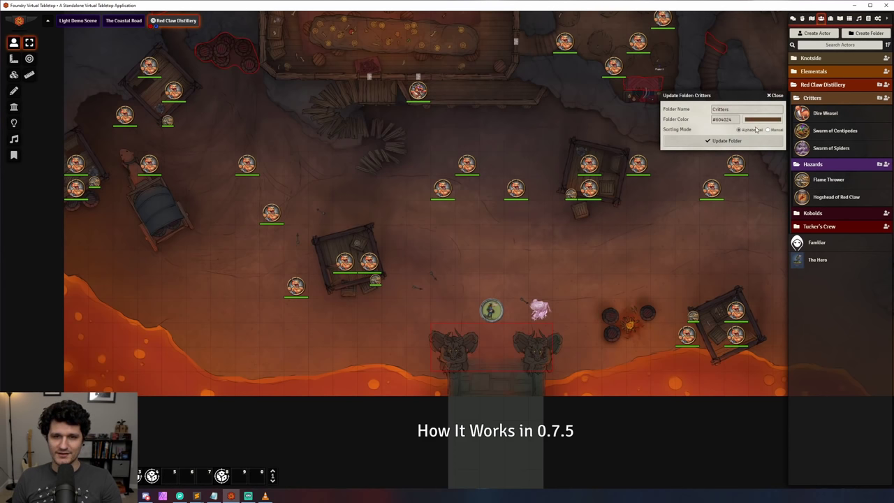
left_click(776, 96)
left_click(813, 98)
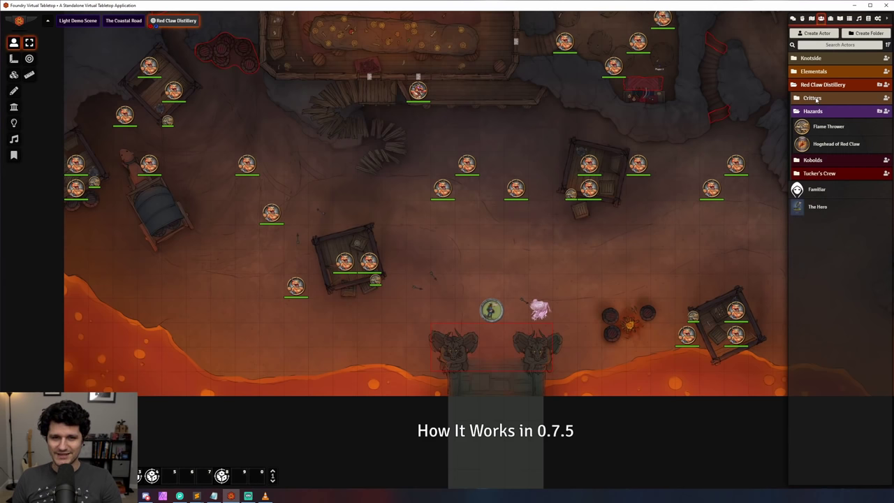
right_click(813, 111)
left_click(812, 124)
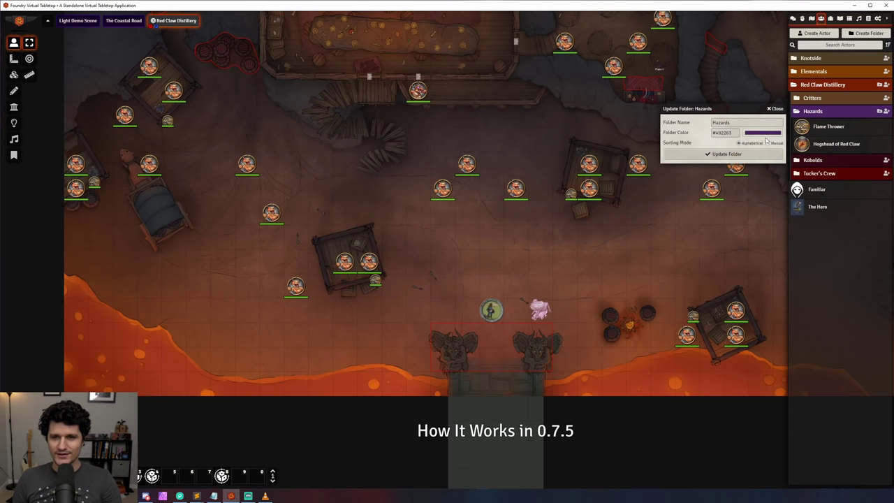
left_click(776, 110)
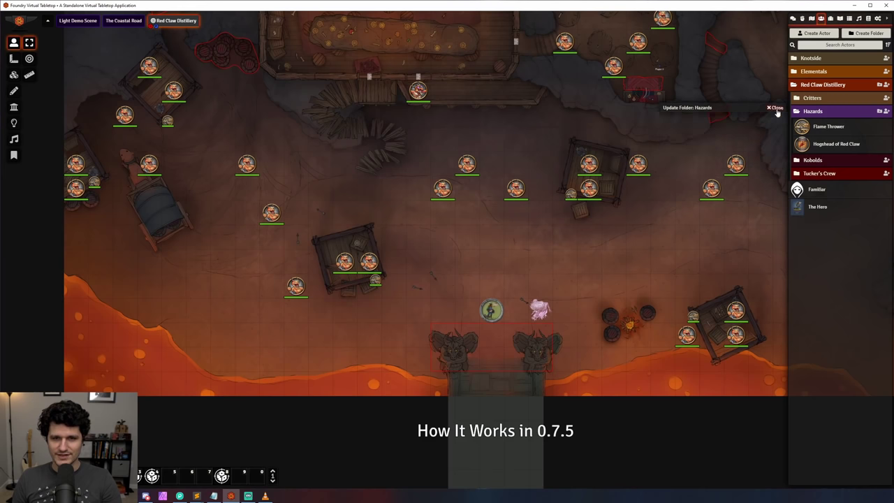
Step: Review the Critters folder permissions, leaving Player 2 at No Change
left_click(831, 103)
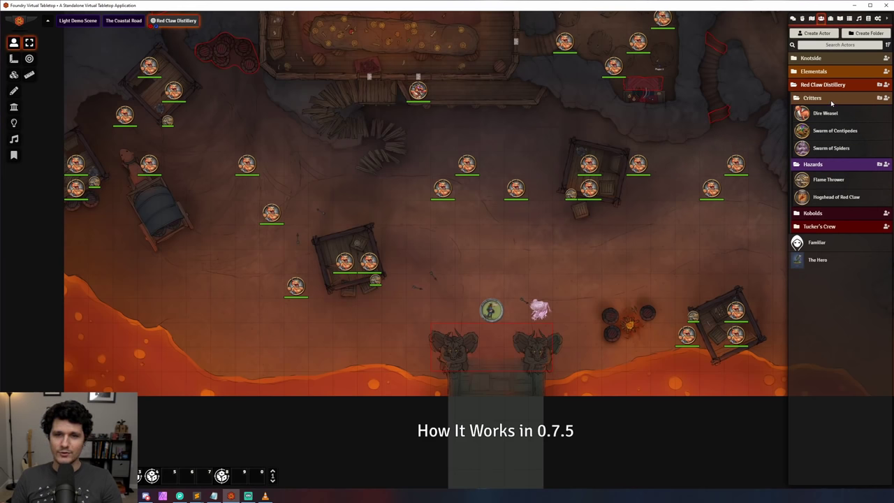
right_click(826, 102)
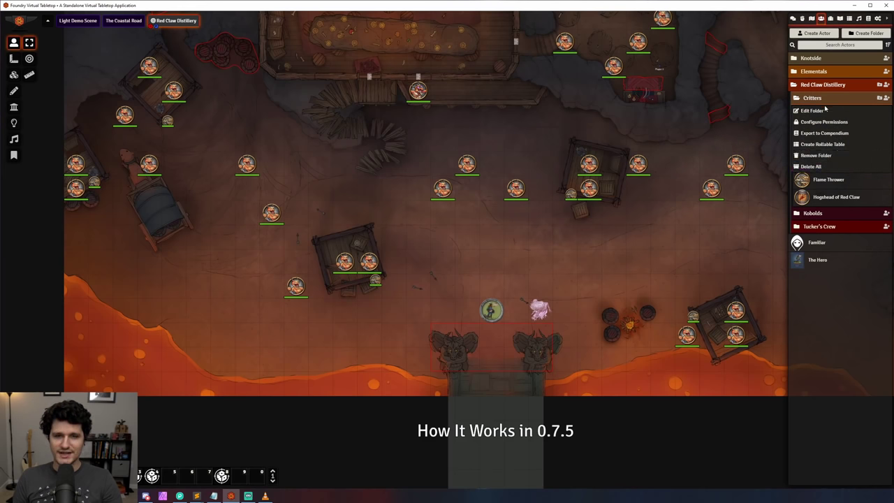
left_click(825, 121)
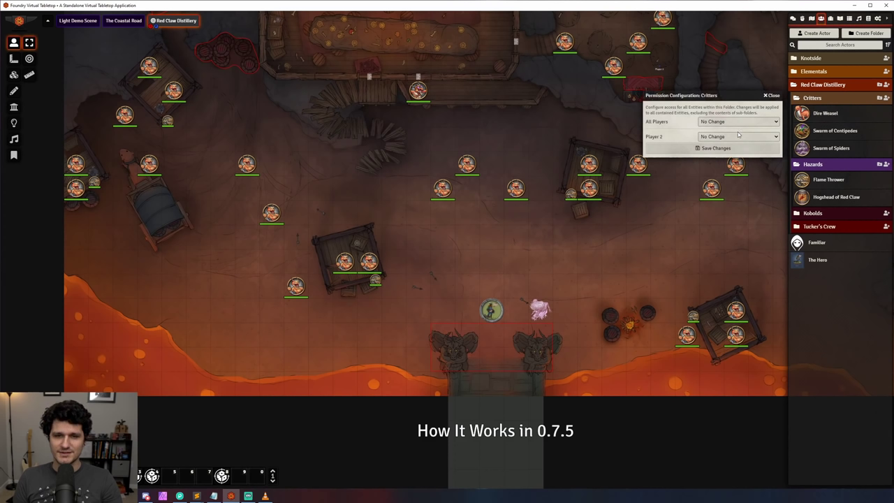
left_click(737, 137)
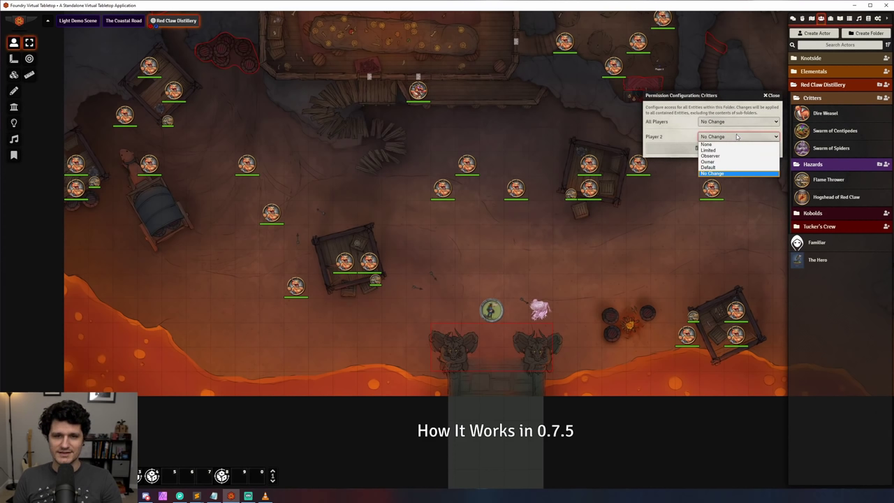
left_click(737, 136)
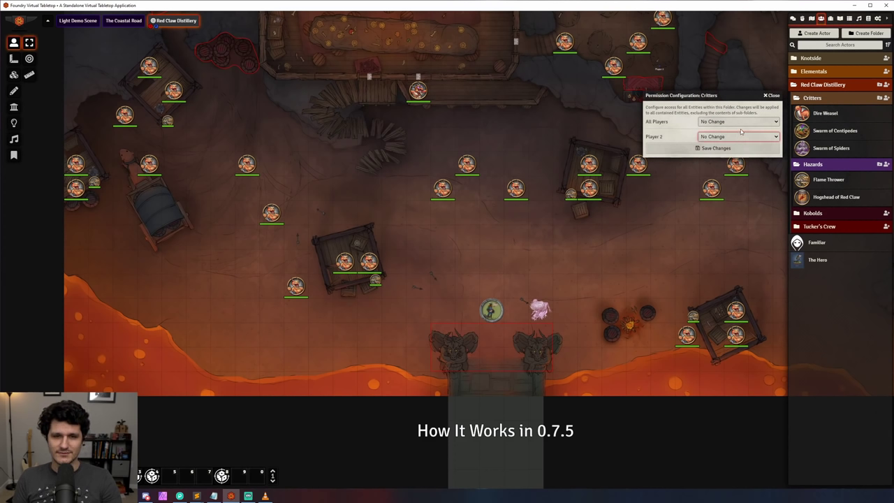
left_click(772, 96)
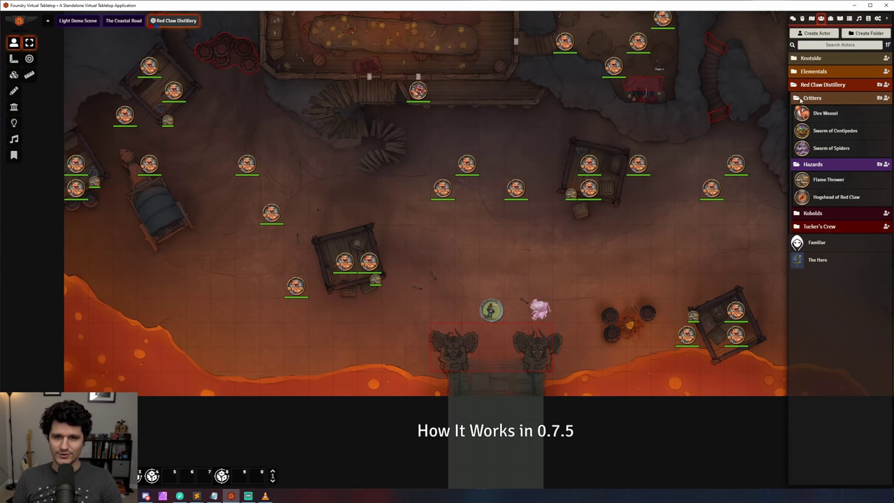
Step: Create a rollable table from the Critters actor folder
right_click(819, 100)
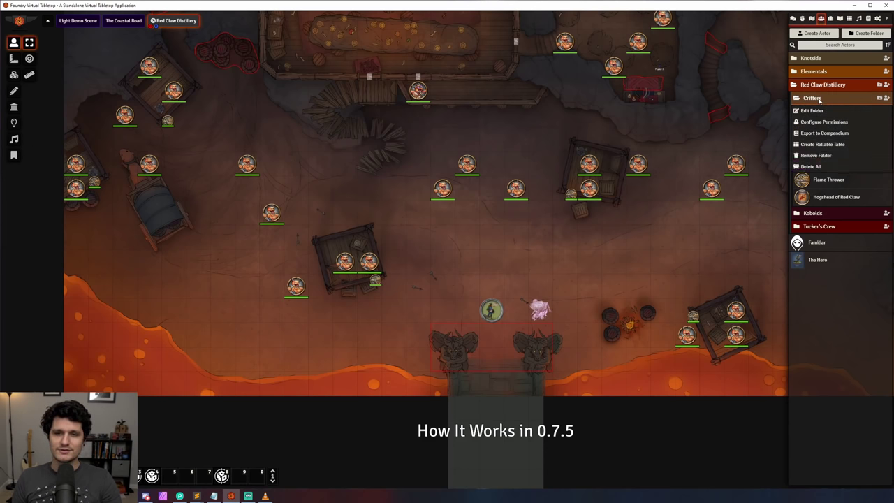
left_click(823, 144)
left_click(702, 124)
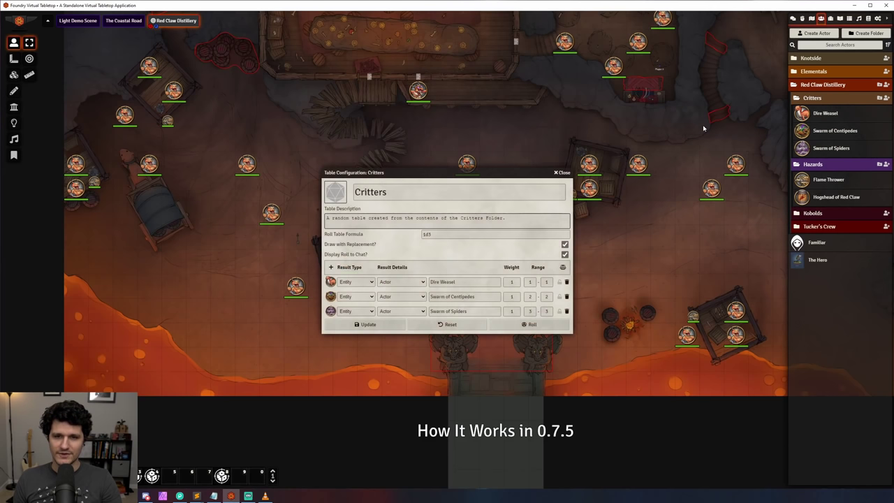
Step: Export the Critters folder's actors into the Critters compendium and open that pack
right_click(814, 98)
left_click(803, 132)
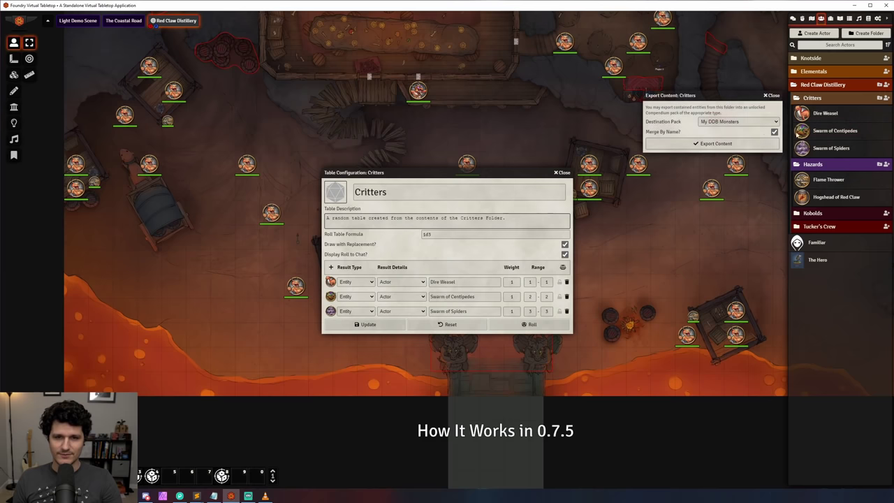
left_click(742, 123)
left_click(733, 136)
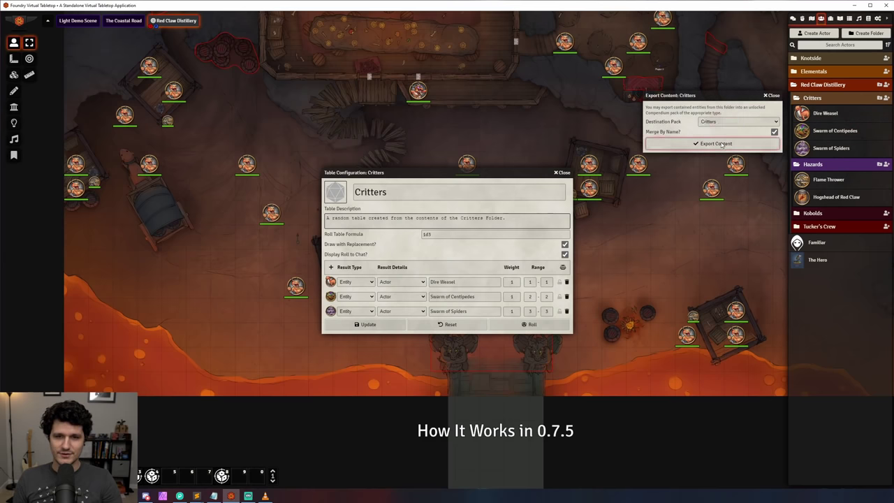
left_click(721, 144)
left_click(867, 19)
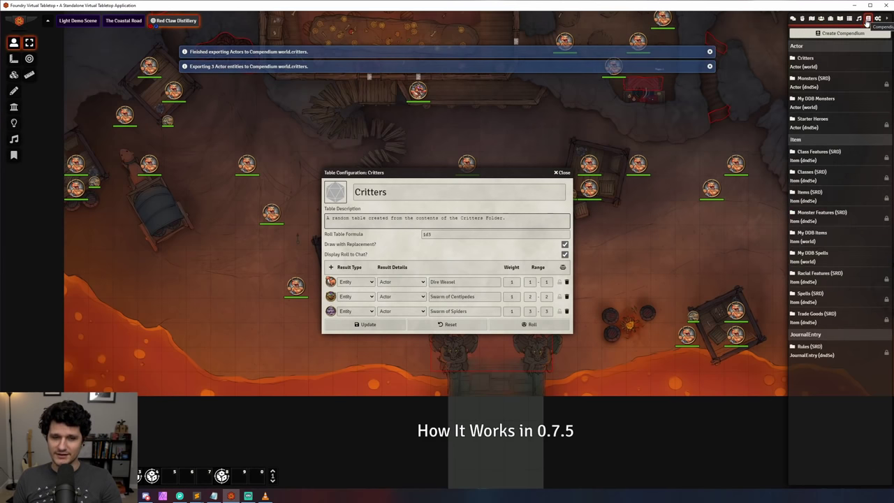
left_click(806, 60)
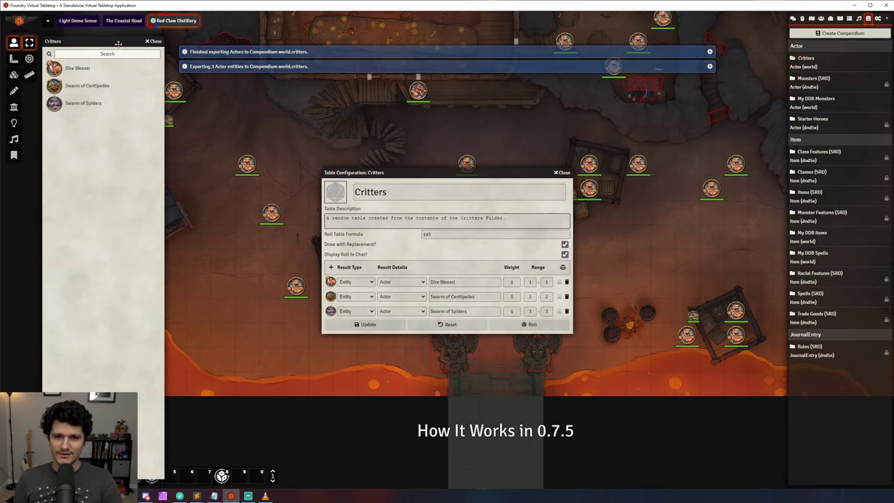
left_click_drag(129, 49, 279, 50)
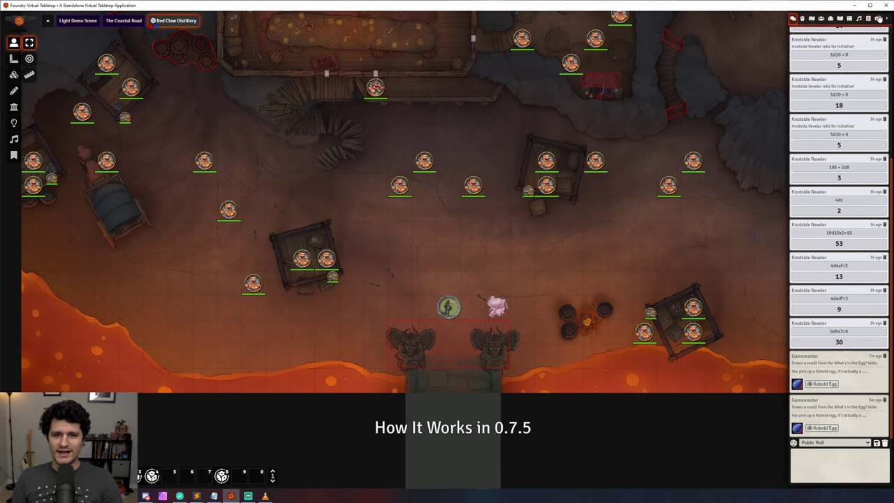
Step: Glance at game settings and module management, then reopen The Hero's character sheet
left_click(878, 19)
double_click(455, 304)
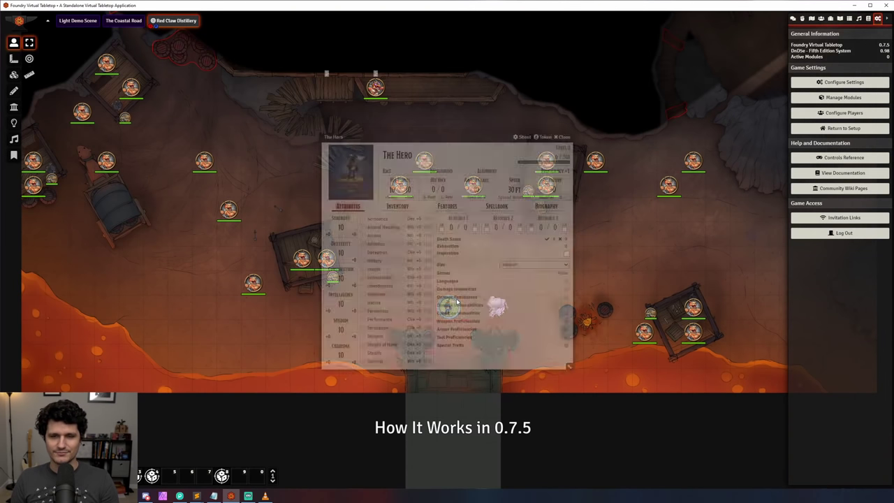
left_click(561, 137)
left_click(844, 97)
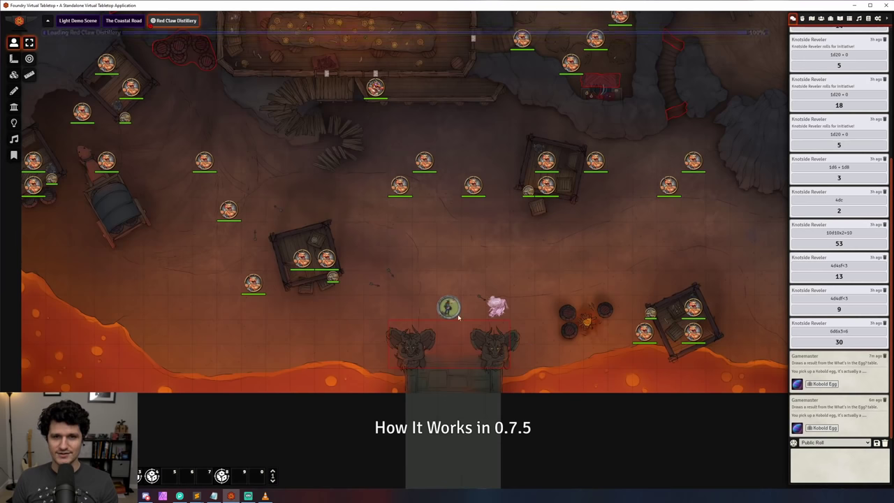
double_click(450, 311)
Step: Remove the old New Active Effect and create a fresh active effect for The Hero
left_click(490, 138)
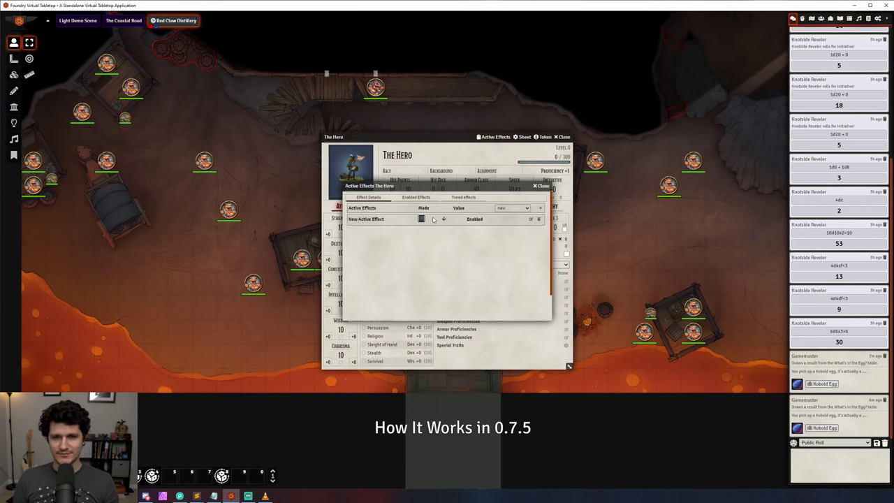
left_click(538, 220)
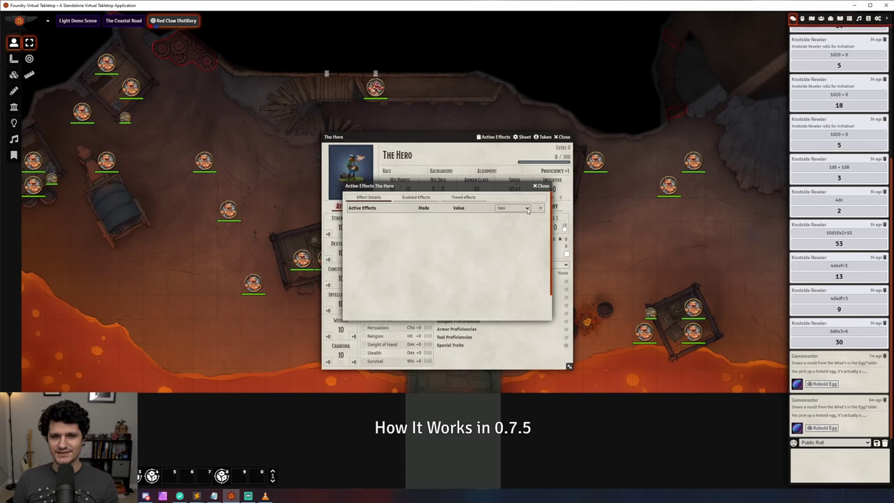
left_click(528, 209)
left_click_drag(528, 218, 528, 264)
left_click(517, 269)
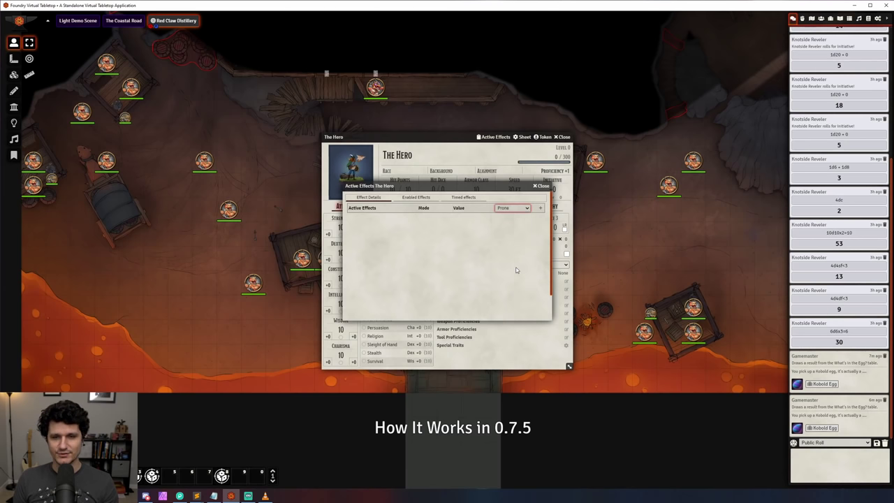
left_click(497, 209)
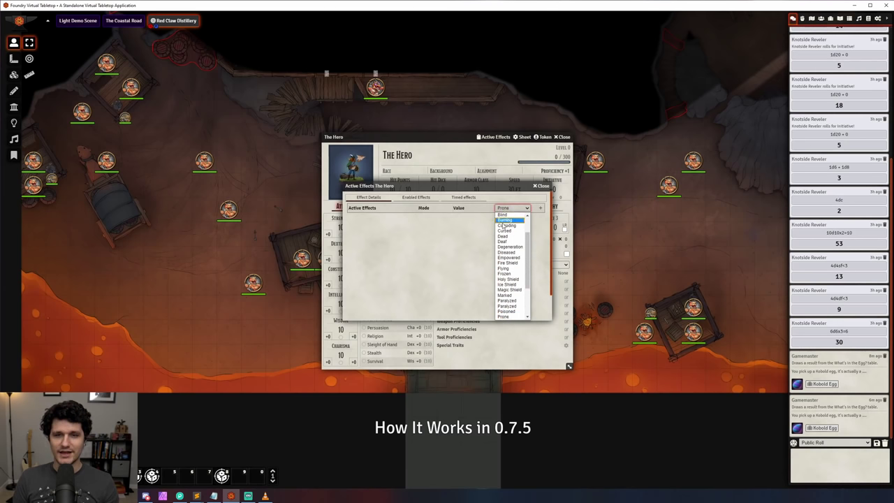
left_click(503, 214)
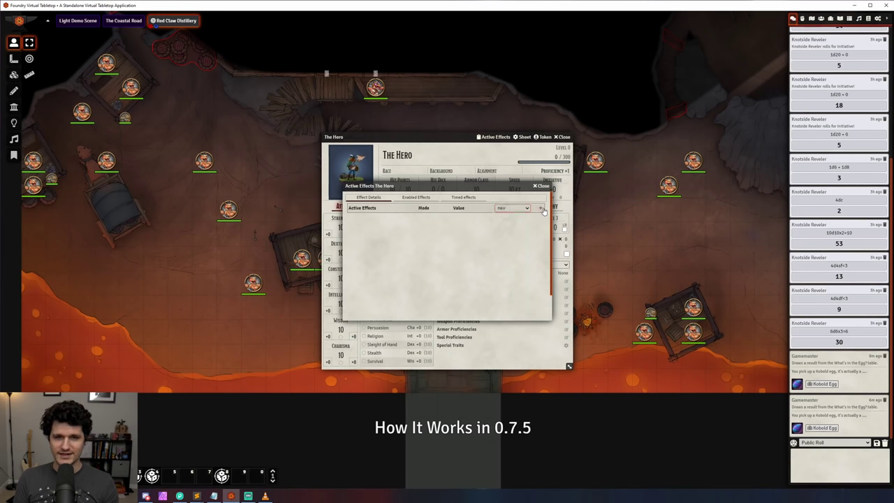
left_click(540, 208)
Step: Edit the new effect's label and fill in its duration fields in rounds
left_click(474, 245)
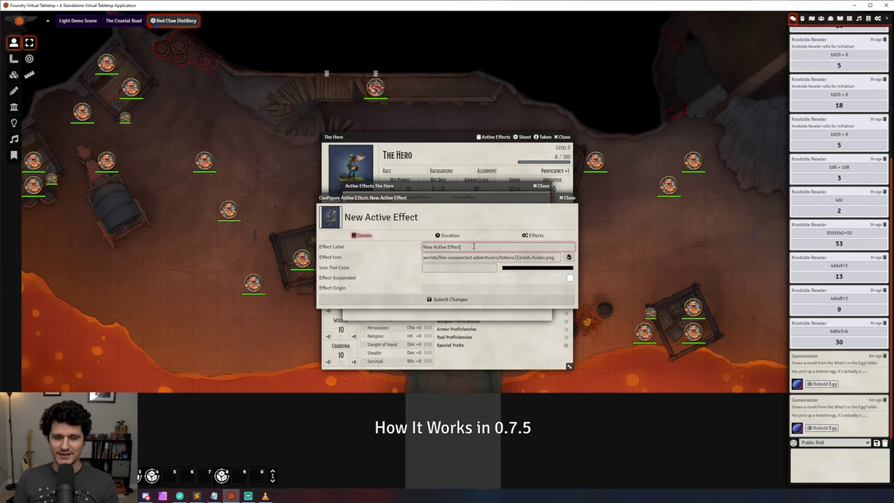
left_click(448, 236)
left_click(450, 248)
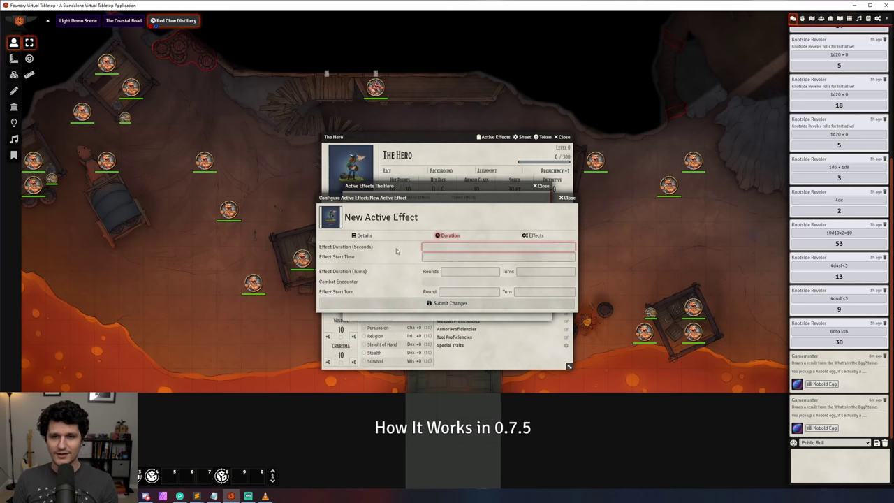
left_click(442, 257)
left_click(450, 271)
left_click(517, 272)
Step: Add a Charisma change (Abilities Charisma Min, Add, 0, priority 20) and close the effect windows
left_click(533, 236)
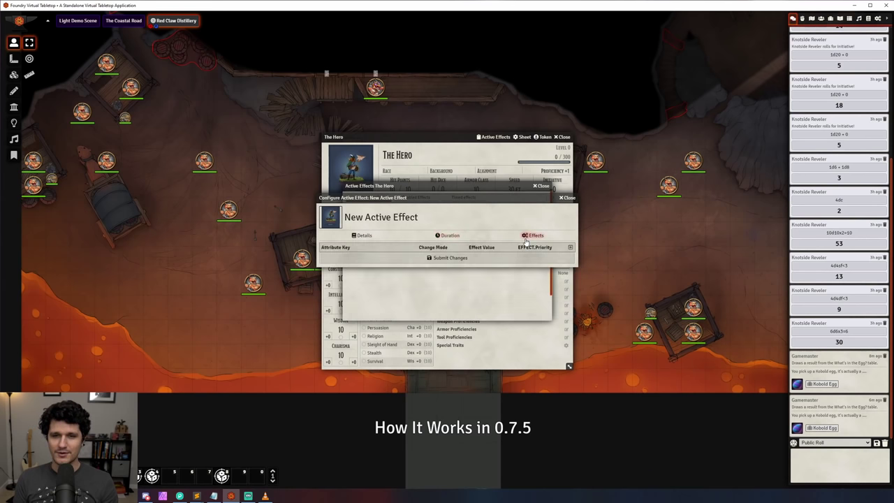
left_click(570, 248)
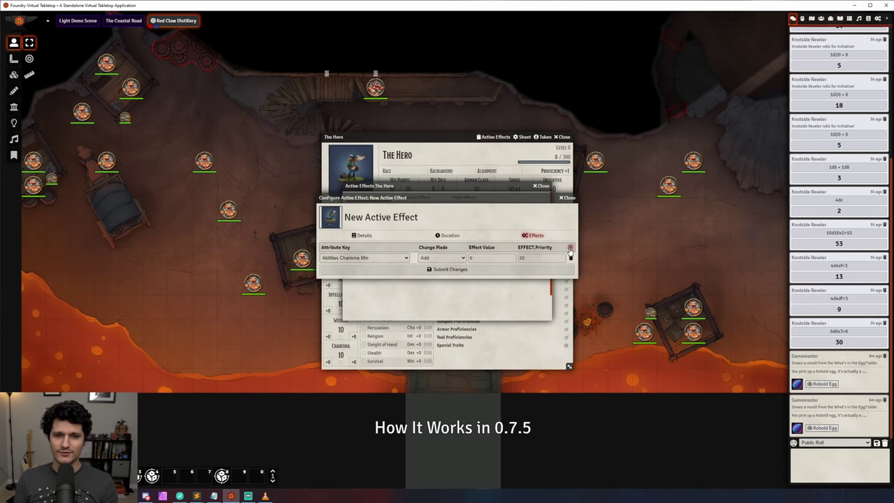
left_click(390, 258)
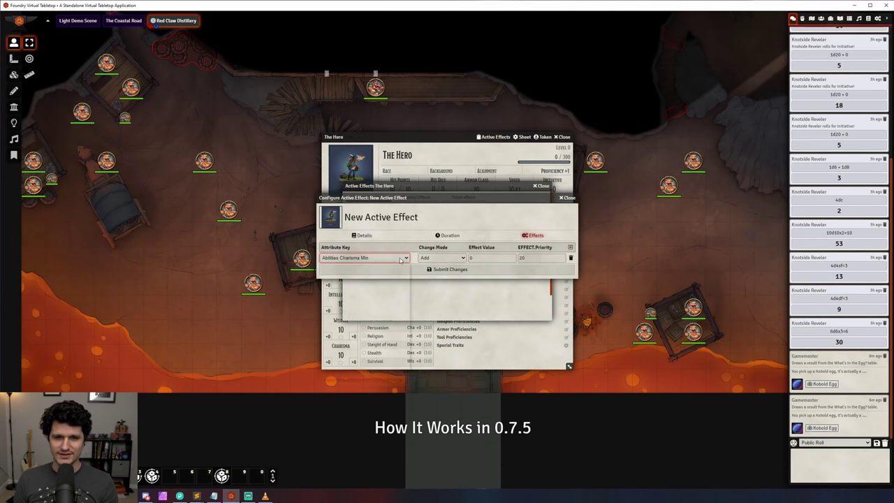
left_click(458, 259)
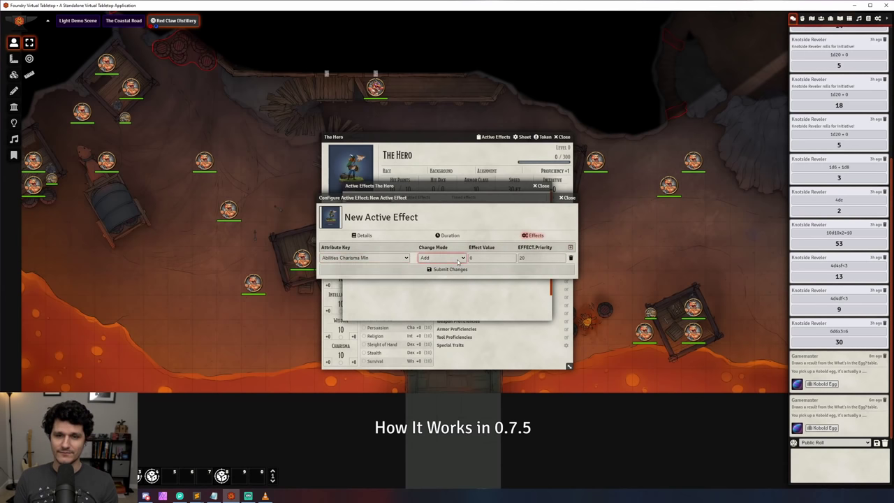
left_click(540, 257)
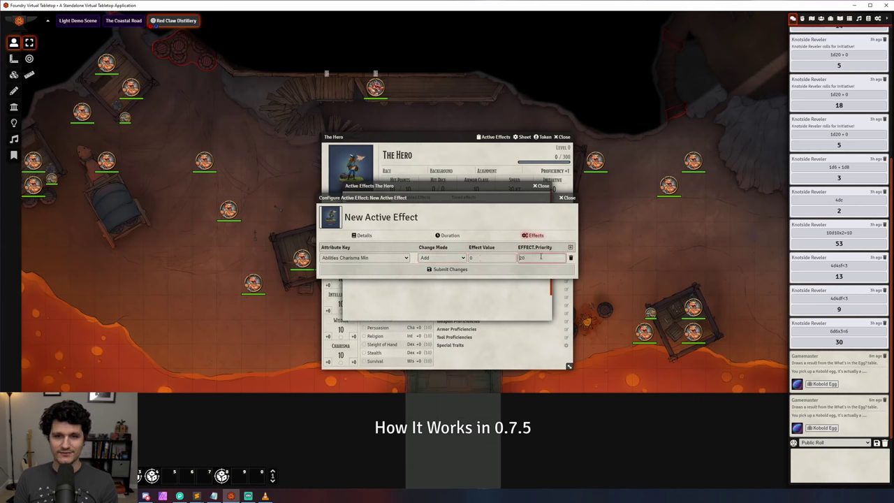
left_click(567, 198)
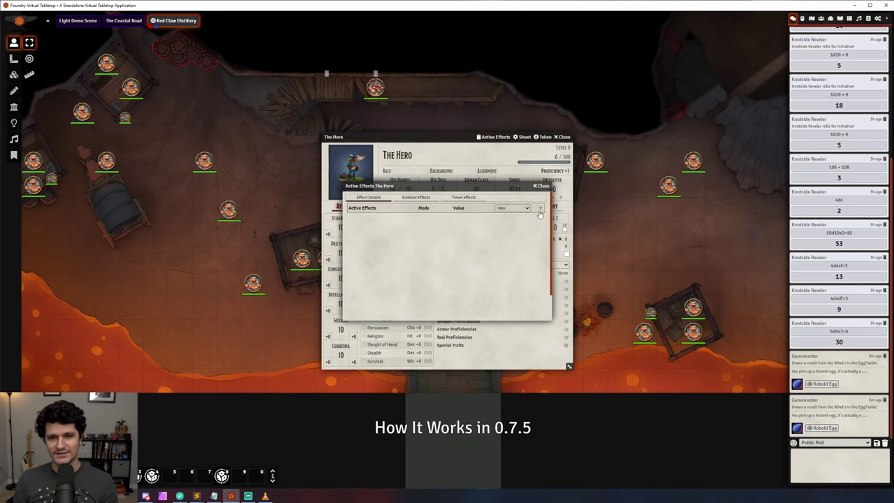
left_click(542, 185)
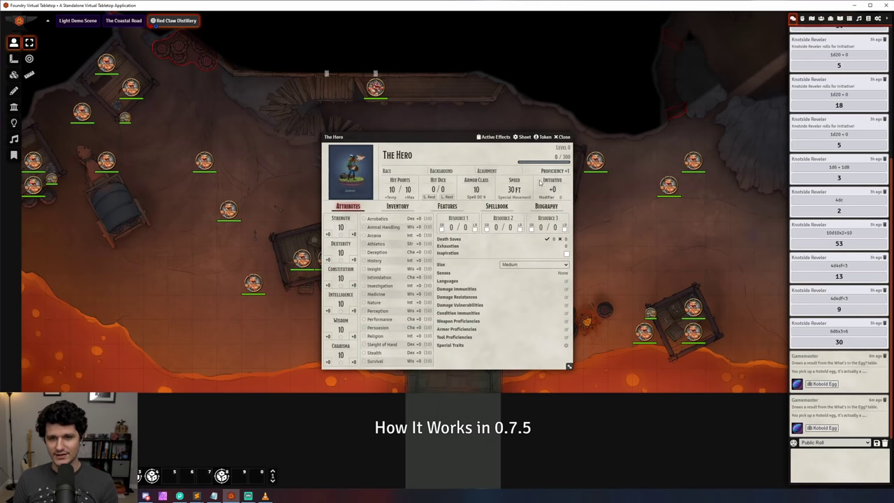
Step: Roll Spiritual Weapon's normal attack (5) and normal force damage (2) from its chat card
left_click(564, 137)
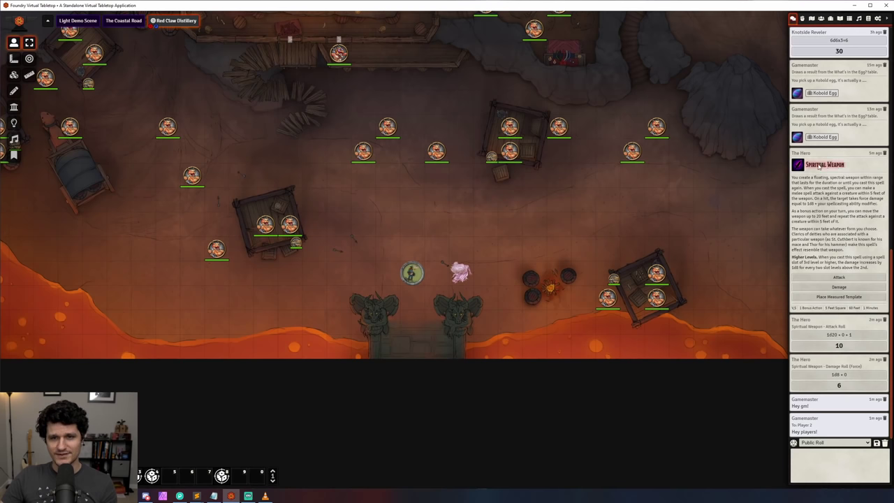
left_click(831, 164)
left_click(839, 265)
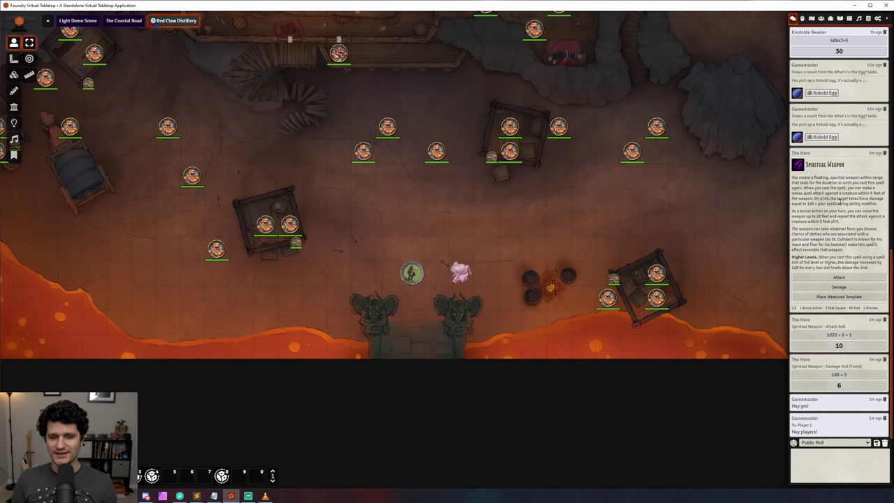
left_click(845, 277)
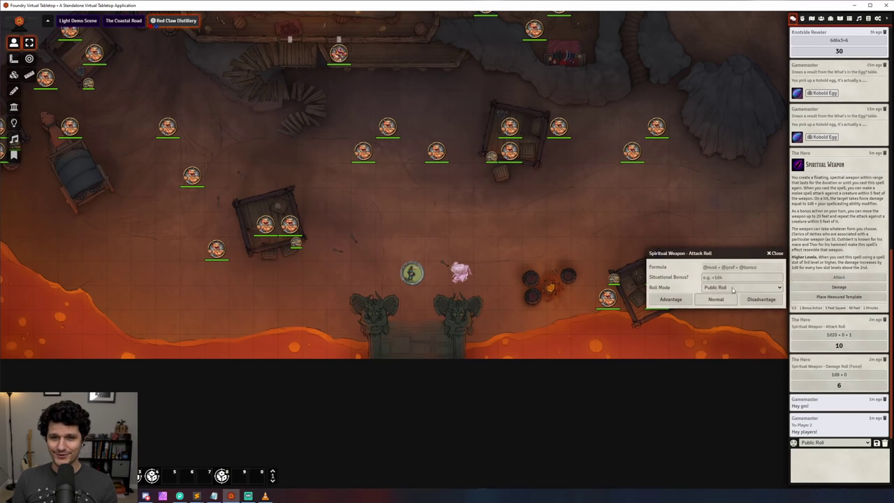
left_click(725, 299)
left_click(839, 247)
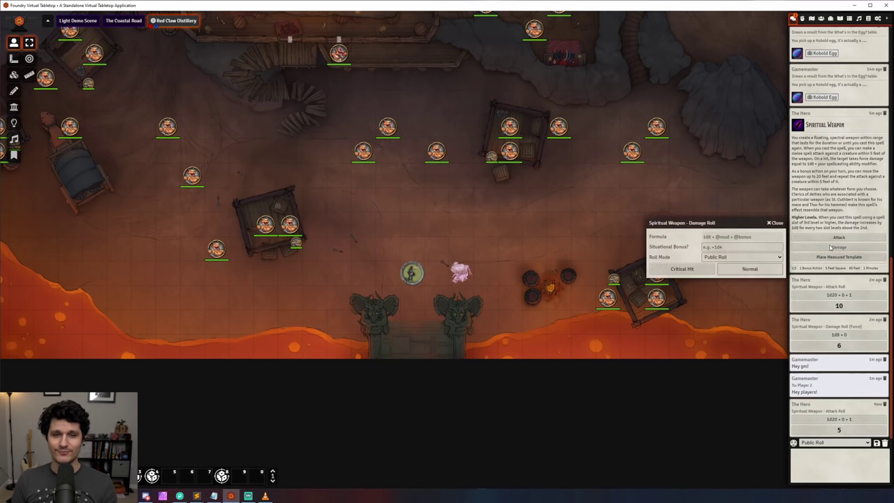
left_click(749, 274)
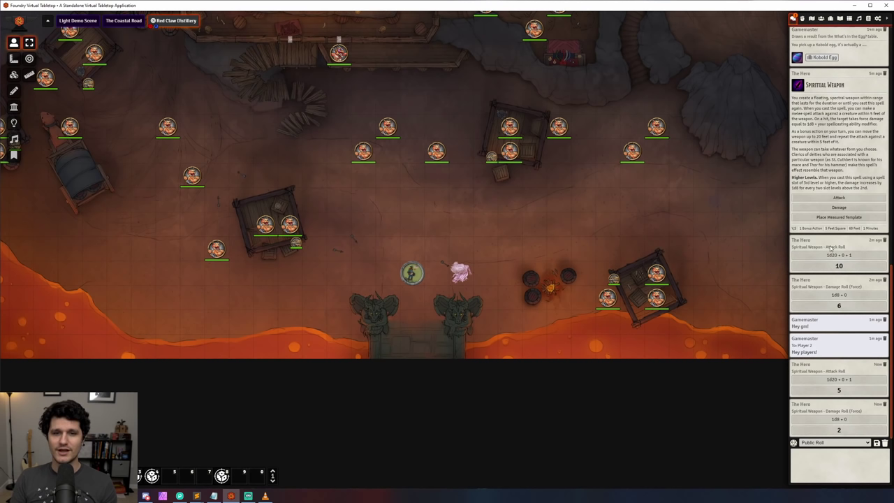
Step: Pop out the Spiritual Weapon message, toggle it private and back, and park it bottom-left
right_click(853, 145)
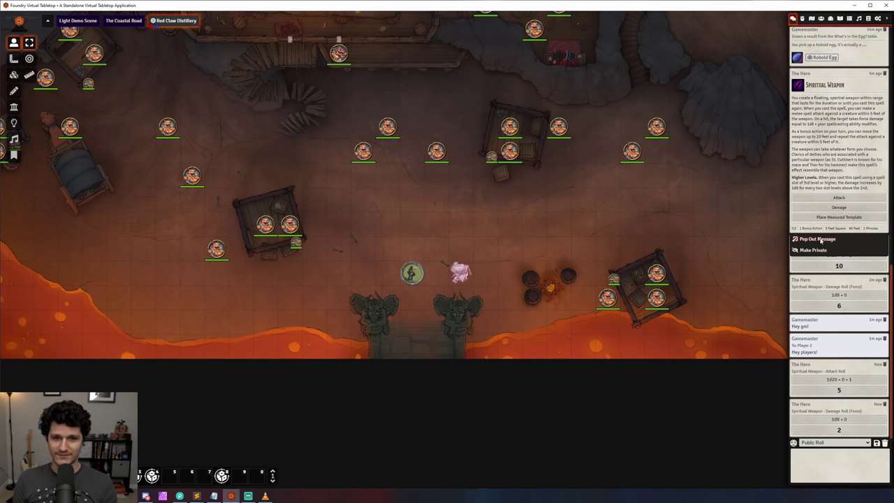
left_click(820, 240)
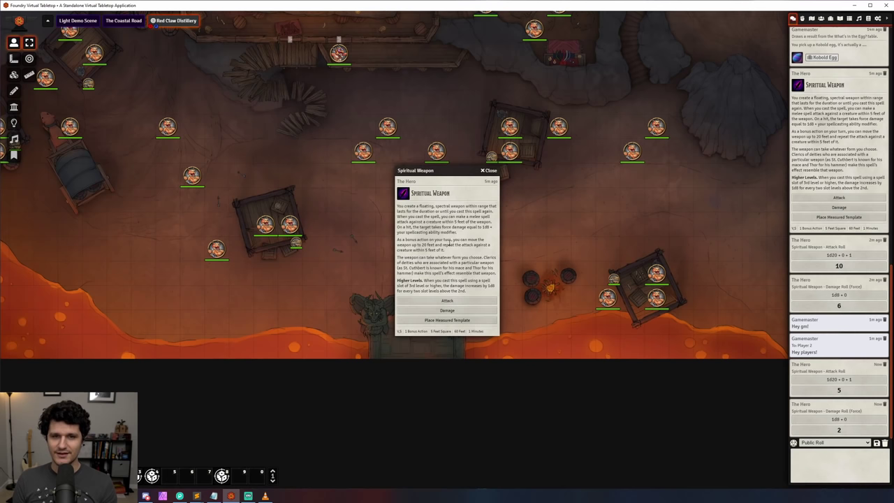
right_click(838, 172)
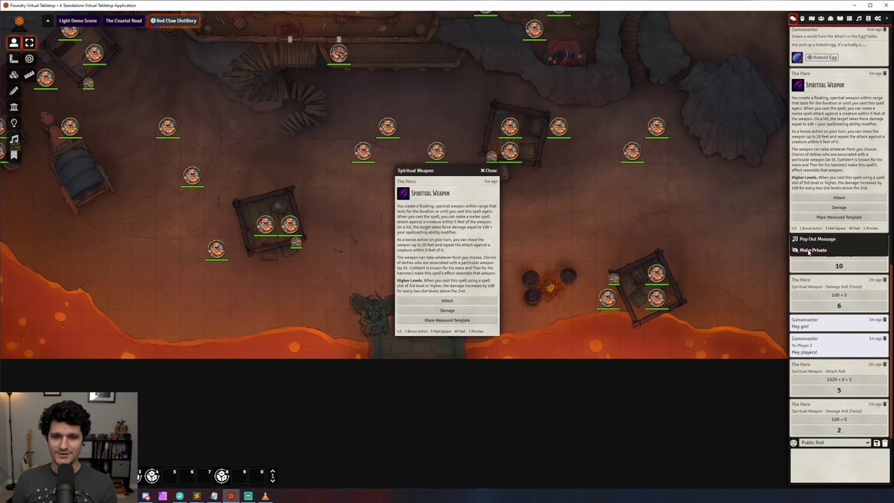
left_click(831, 166)
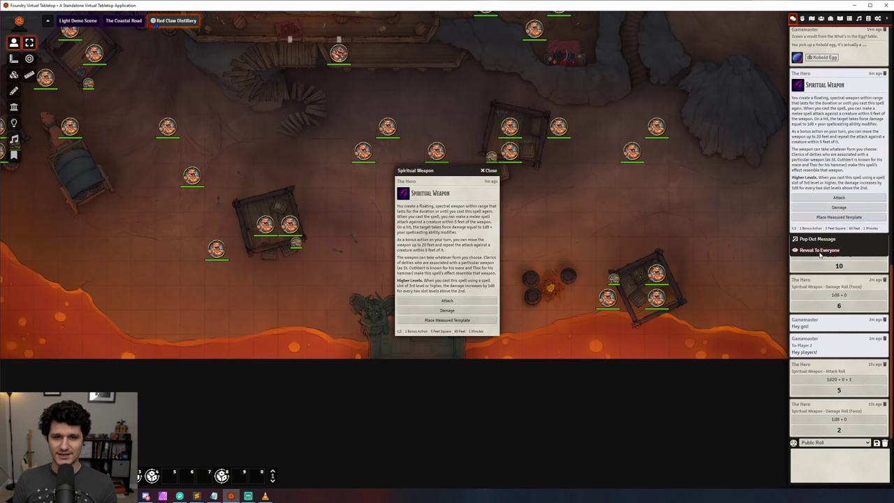
right_click(818, 271)
left_click(819, 271)
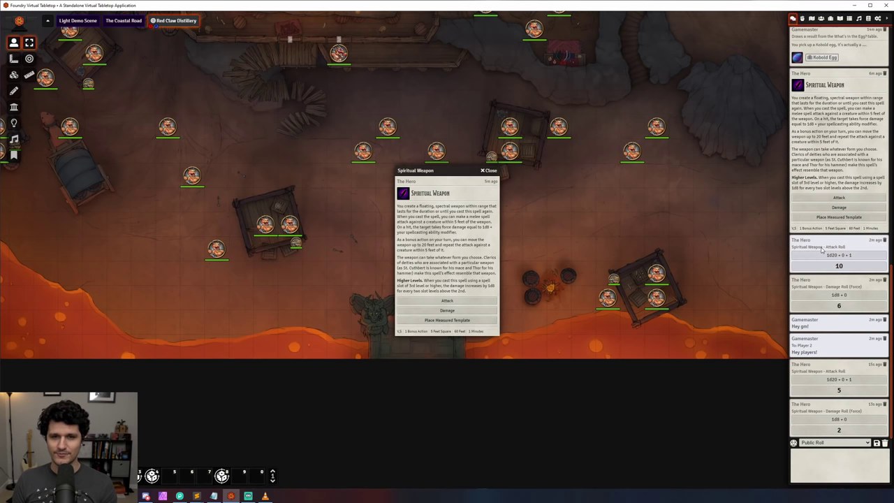
right_click(822, 252)
left_click(821, 281)
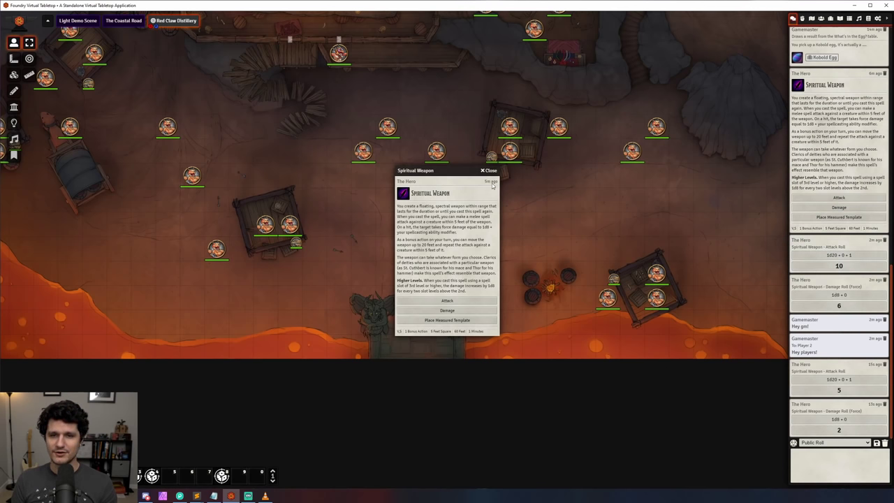
left_click_drag(469, 171, 82, 268)
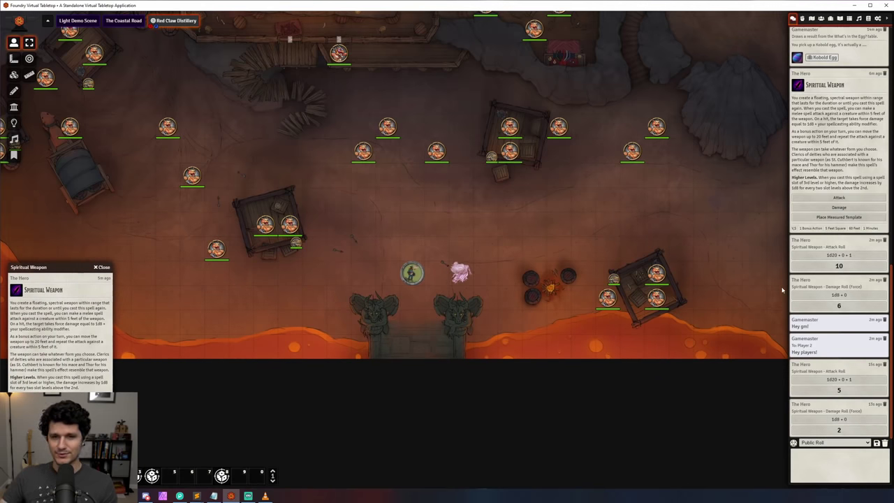
Step: Whisper 'Hey gm!' with /gm and send 'Hey players!' with /players
left_click(819, 454)
type("/gm Hey")
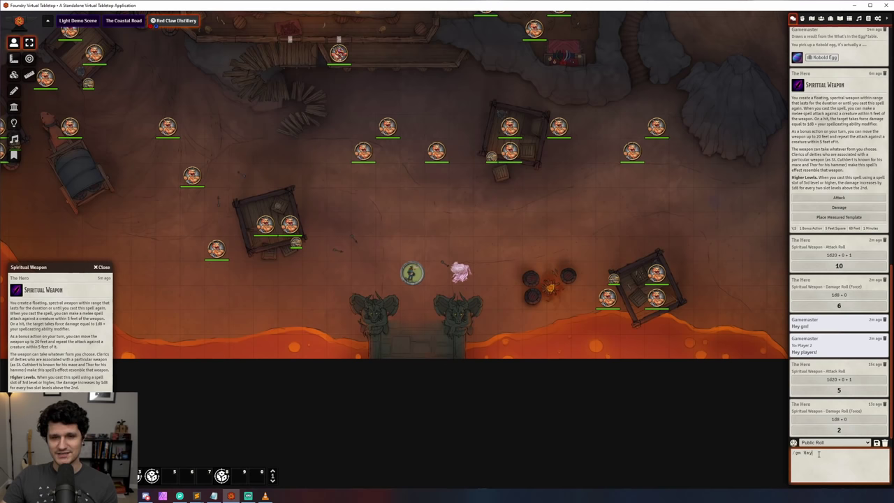
type(" gm!")
key("Return")
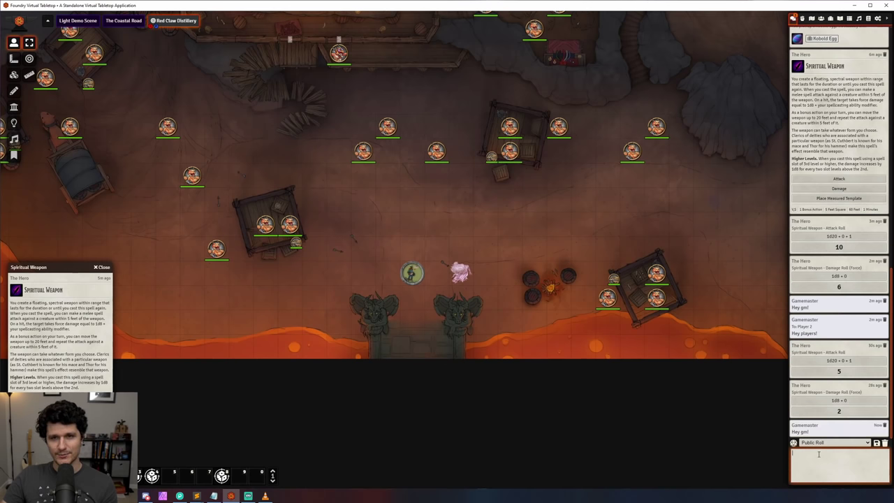
type("/players ")
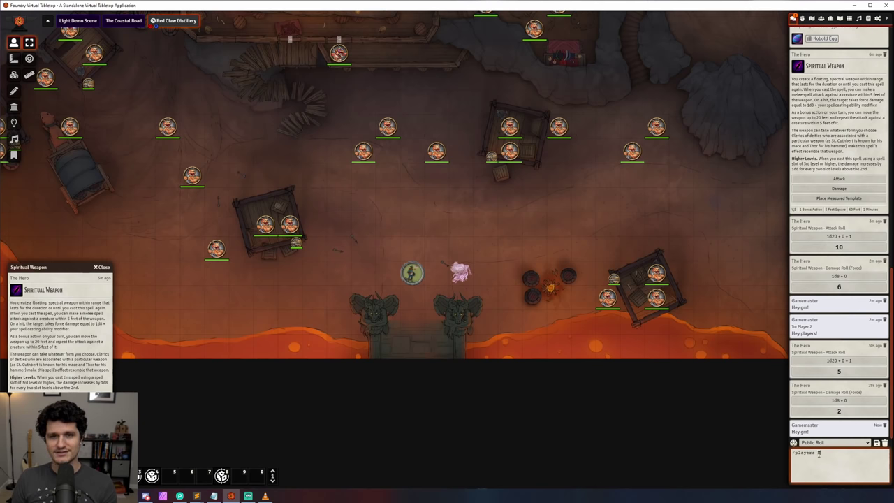
type("Hey players!")
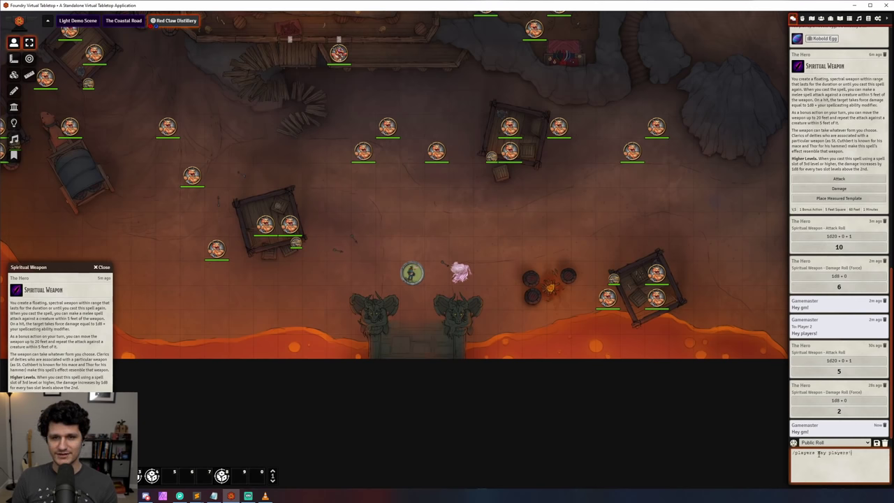
key("Return")
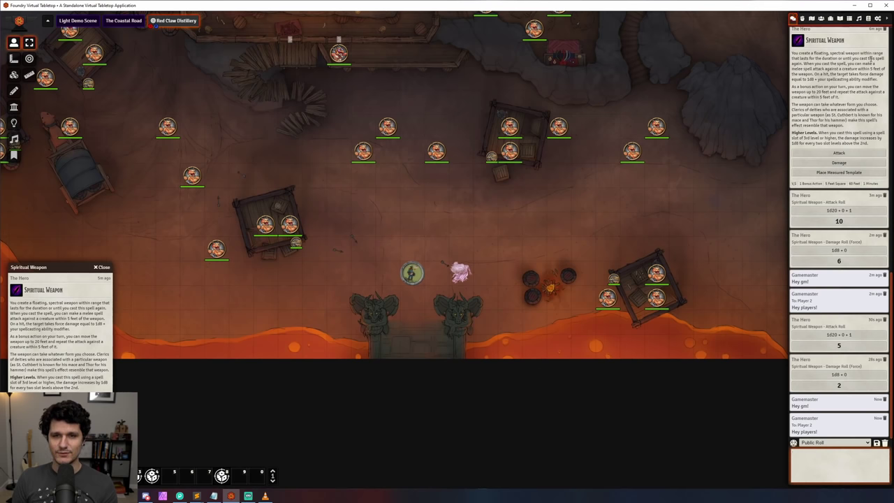
Step: Disable Display Ruler Measurement for game masters, keep it for players, and save the permissions
left_click(878, 20)
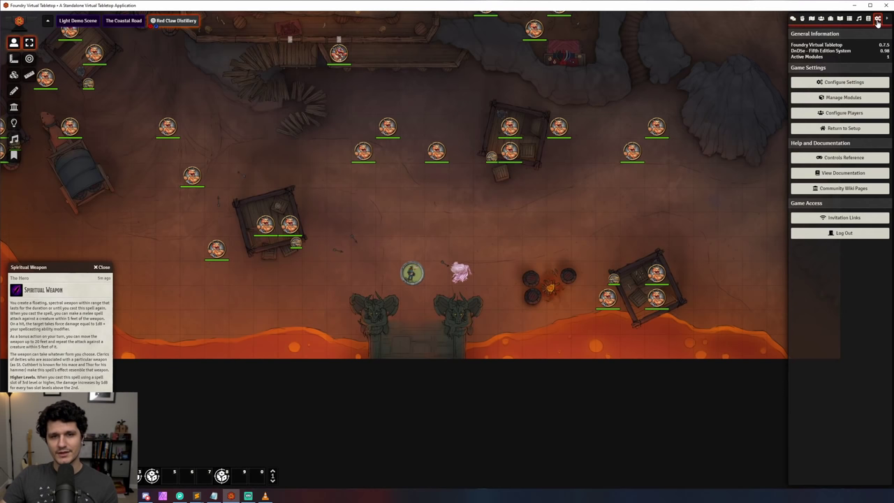
left_click(847, 82)
left_click(488, 118)
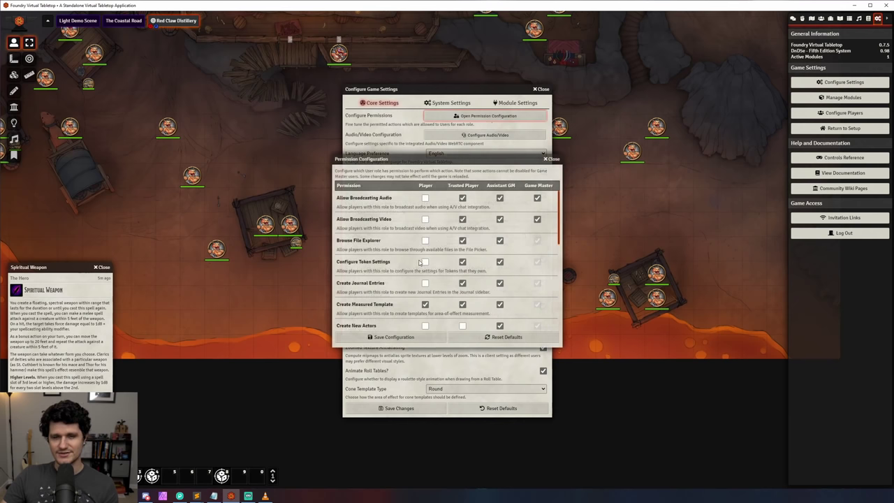
scroll(420, 265, "down", 3)
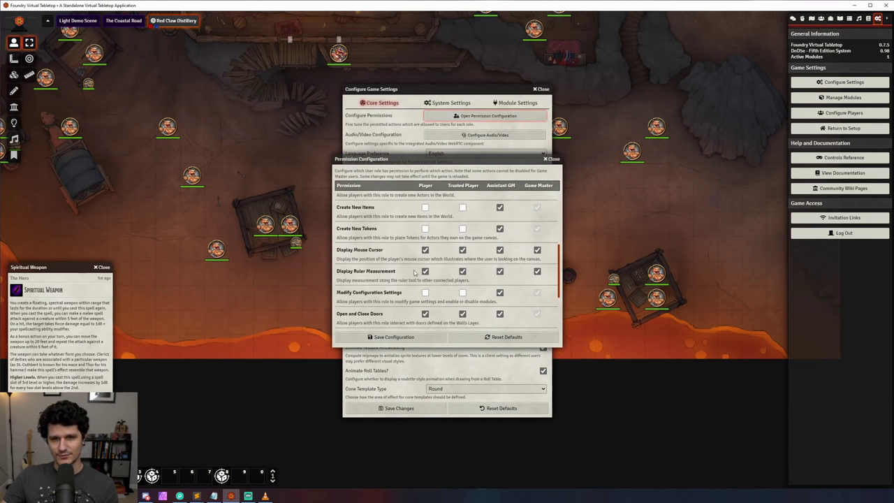
left_click(426, 272)
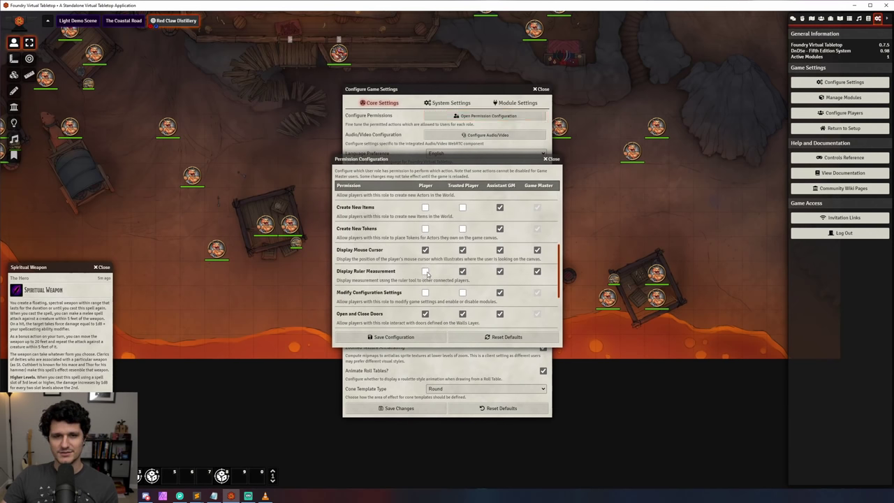
left_click(425, 272)
left_click(537, 272)
left_click(435, 339)
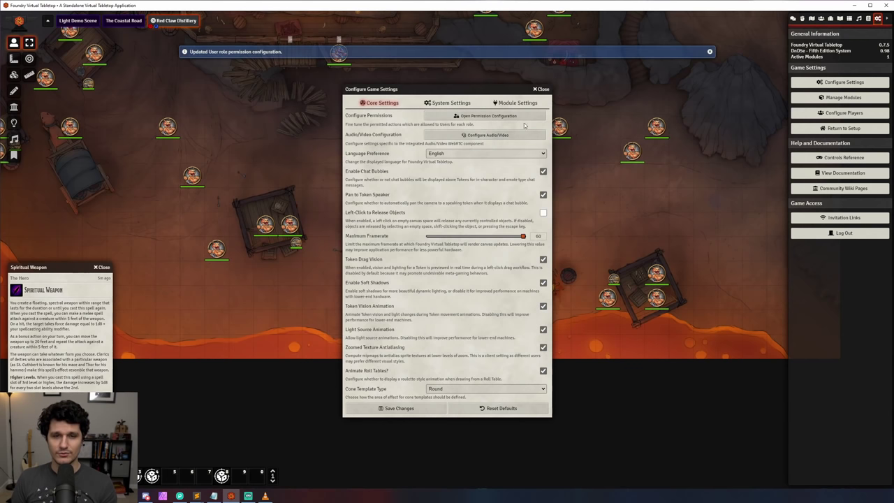
left_click(542, 90)
Step: Place a Dire Weasel token and a creature image tile from the Tile Browser on the map
left_click(821, 19)
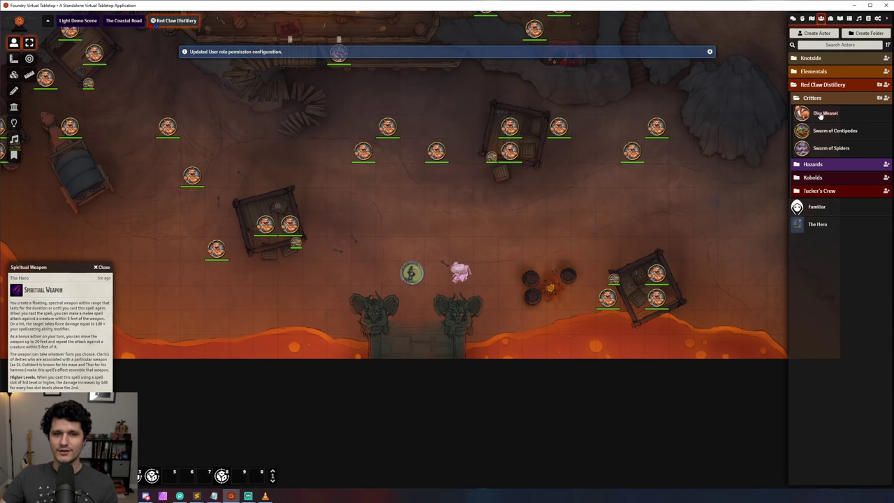
left_click_drag(821, 116, 607, 202)
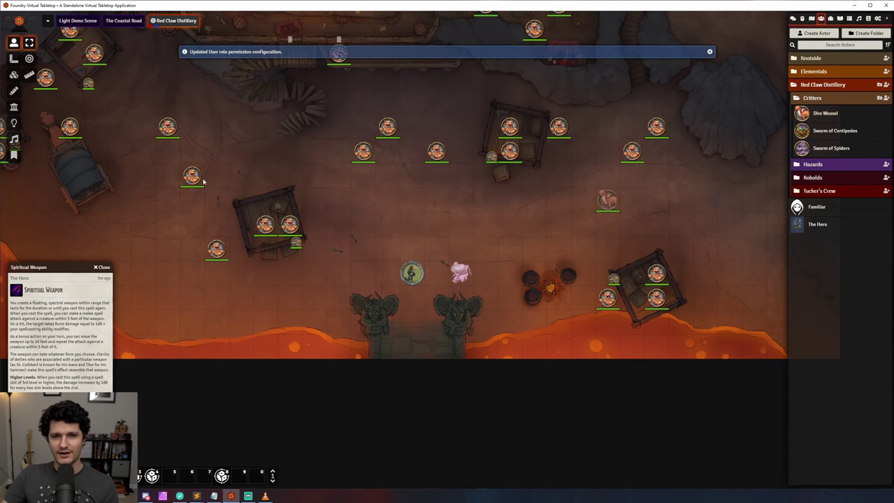
left_click(14, 75)
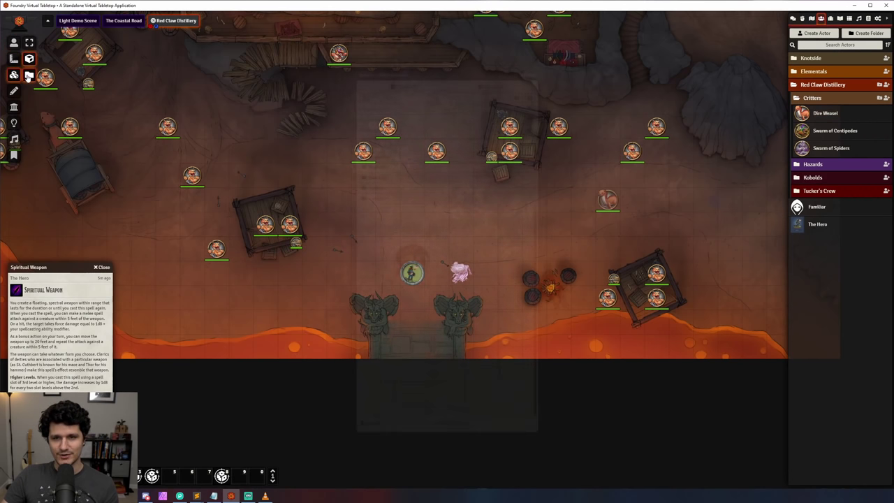
left_click(28, 75)
left_click_drag(428, 70, 324, 68)
left_click_drag(308, 255, 555, 224)
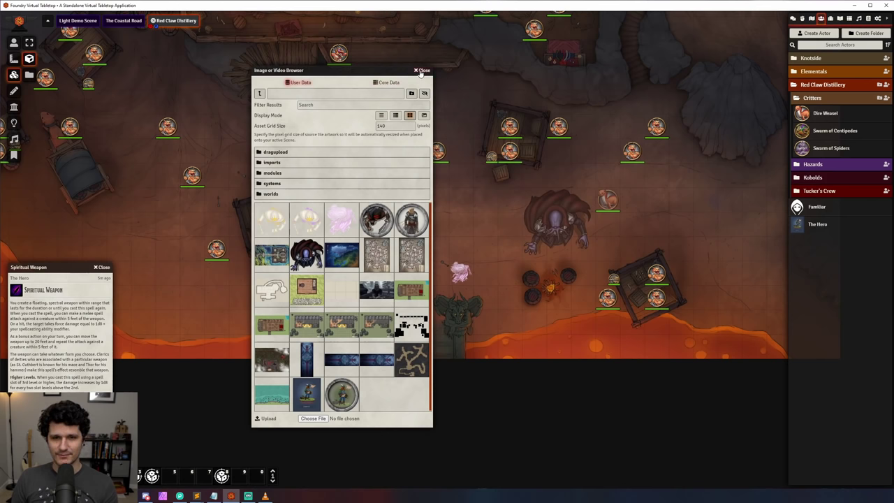
left_click(422, 71)
left_click(559, 228)
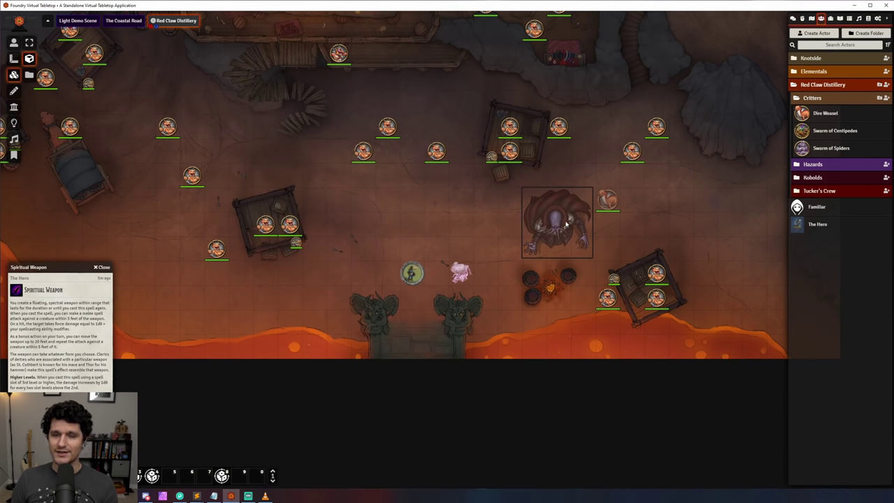
left_click(489, 207)
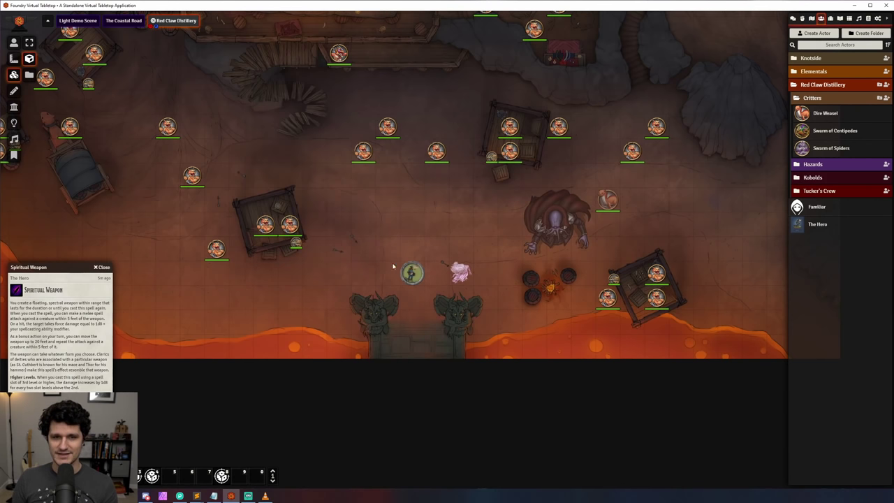
Step: Inspect The Hero's token image and tint colour settings without changing them
left_click(13, 42)
double_click(412, 273)
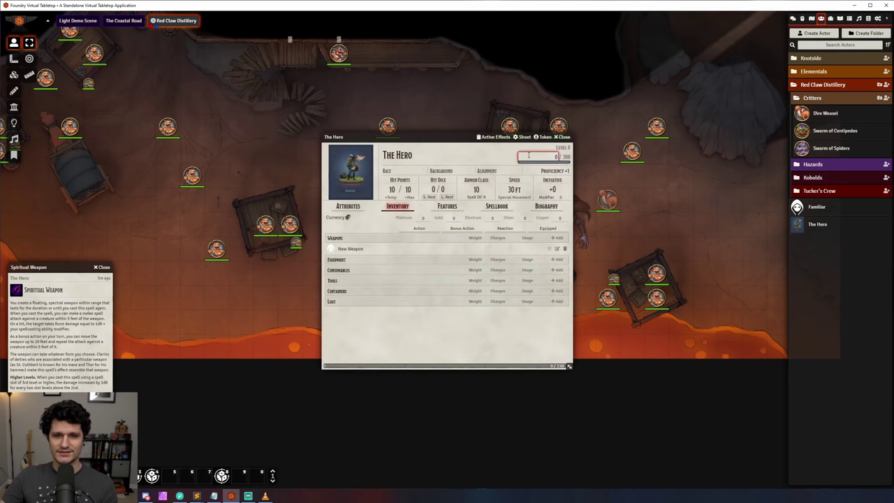
left_click(543, 137)
left_click(173, 152)
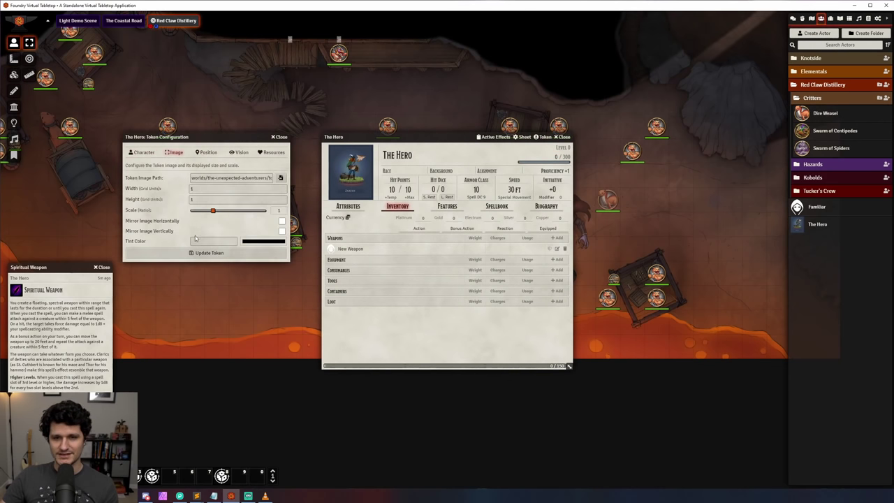
left_click(254, 241)
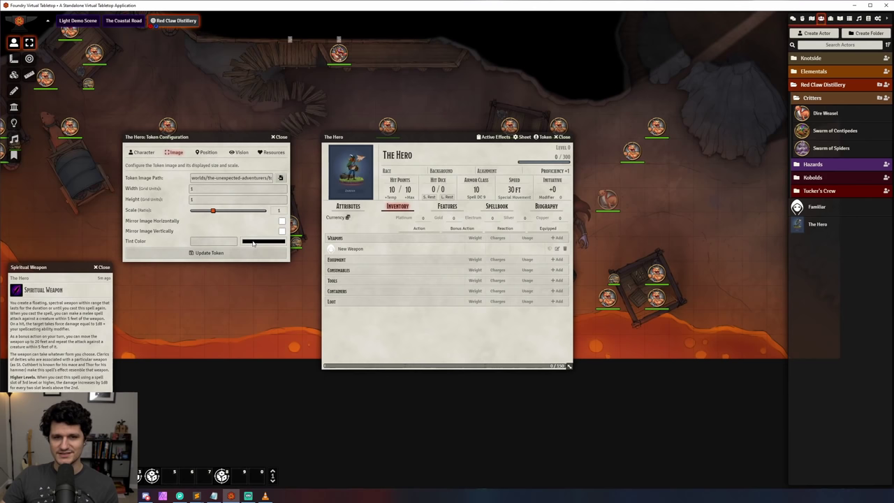
left_click(279, 137)
left_click(563, 137)
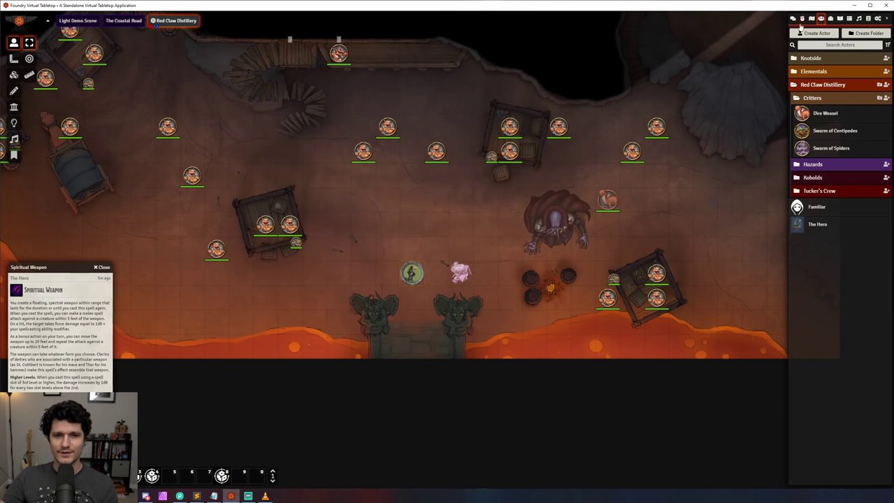
left_click(812, 19)
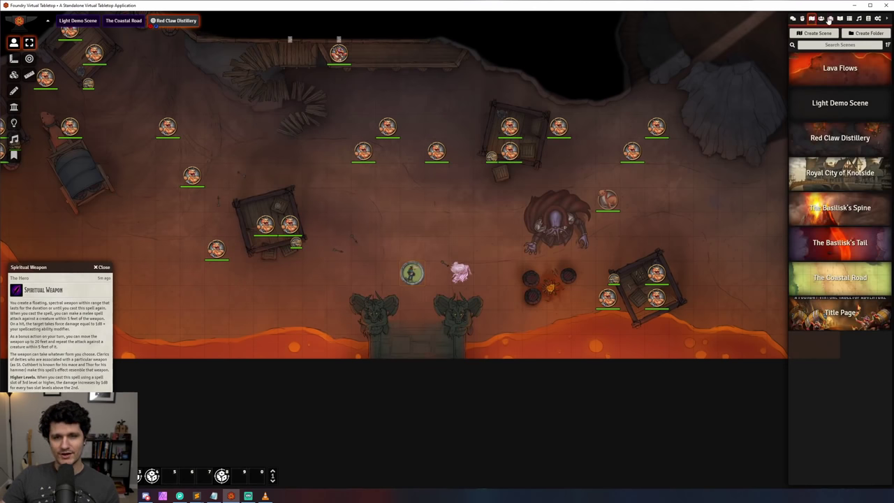
Step: Cancel a new actor without saving, then collapse the Red Claw Distillery actor folder
left_click(822, 19)
left_click(823, 34)
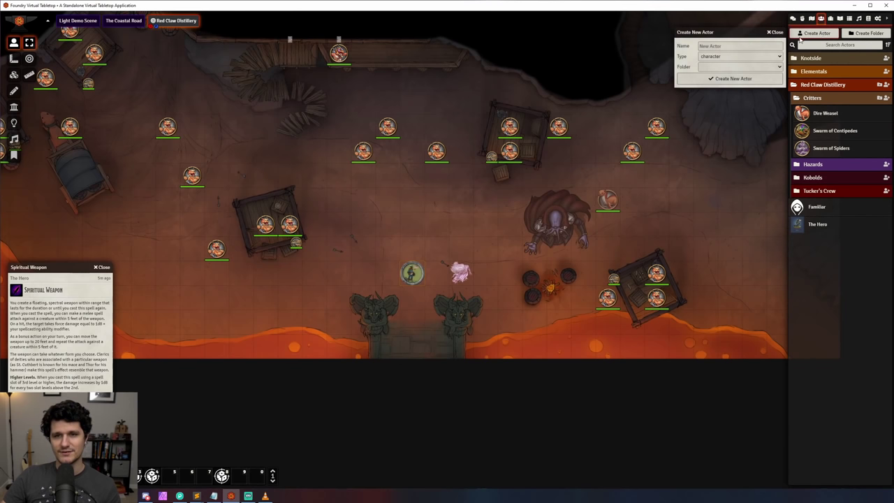
left_click(758, 67)
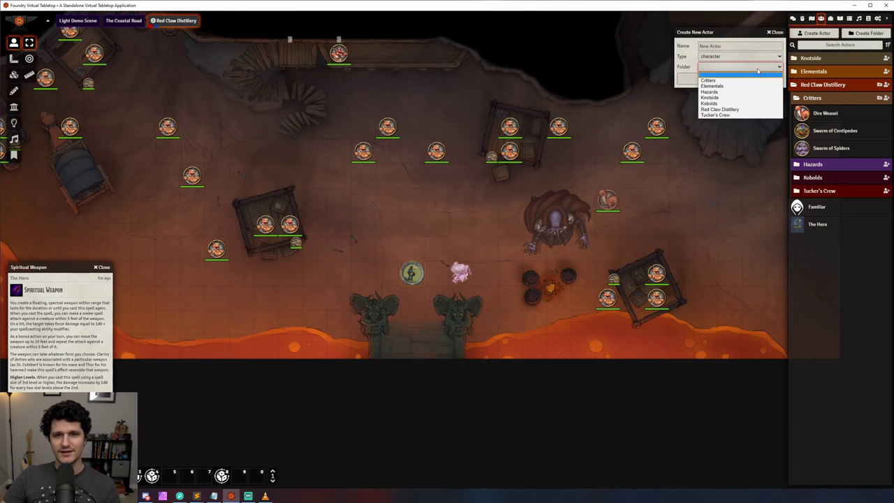
left_click(758, 70)
left_click(753, 44)
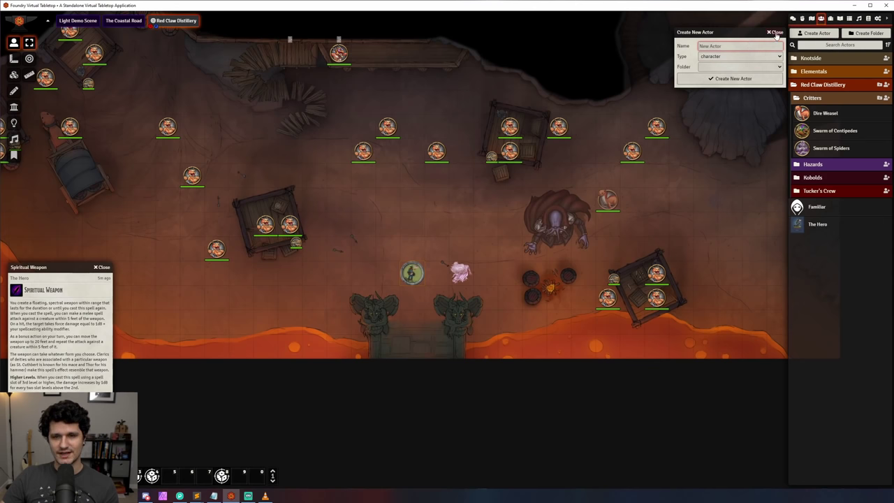
left_click(777, 33)
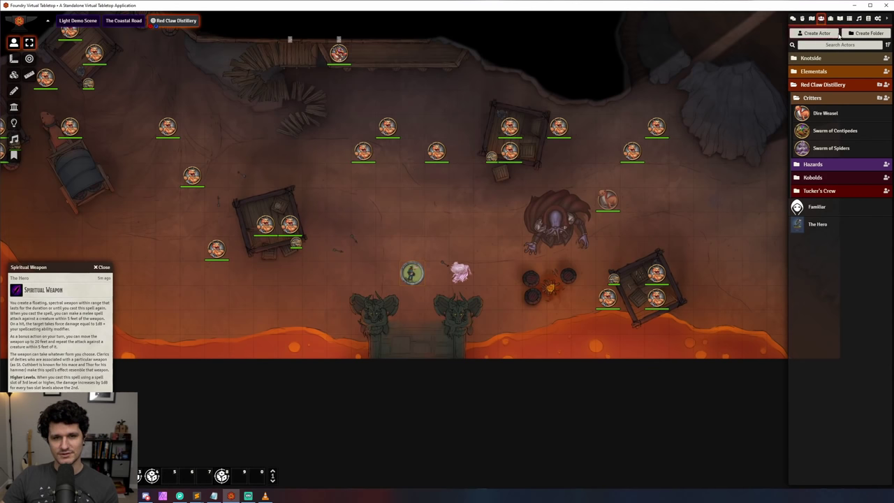
left_click(823, 87)
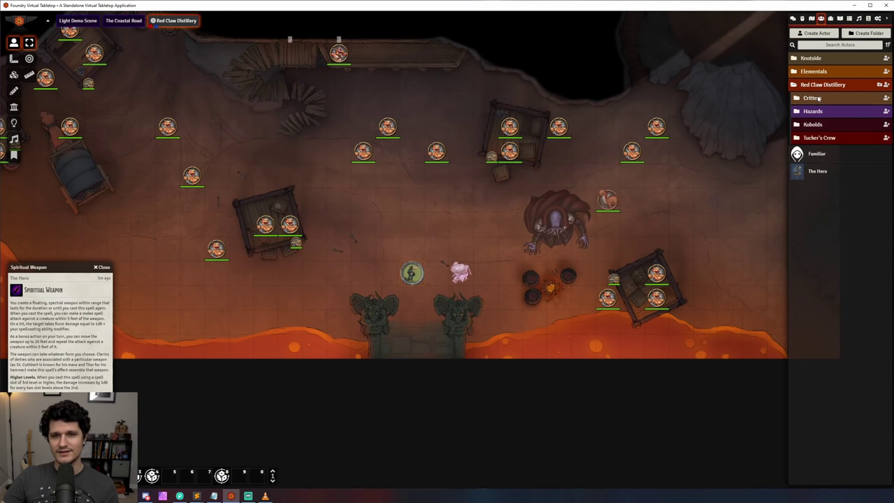
Step: Create a new scene named 'Test <em>Scene</em>' in the Scenes directory
left_click(810, 19)
left_click(817, 33)
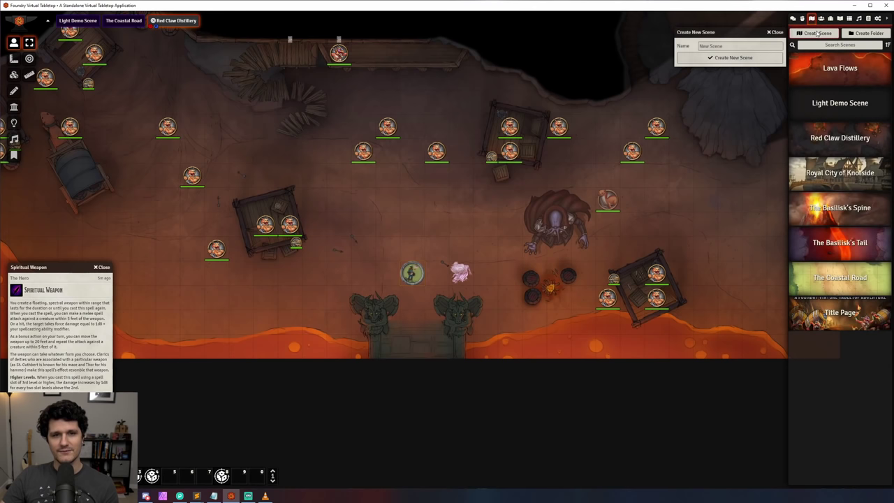
type("Test <em>")
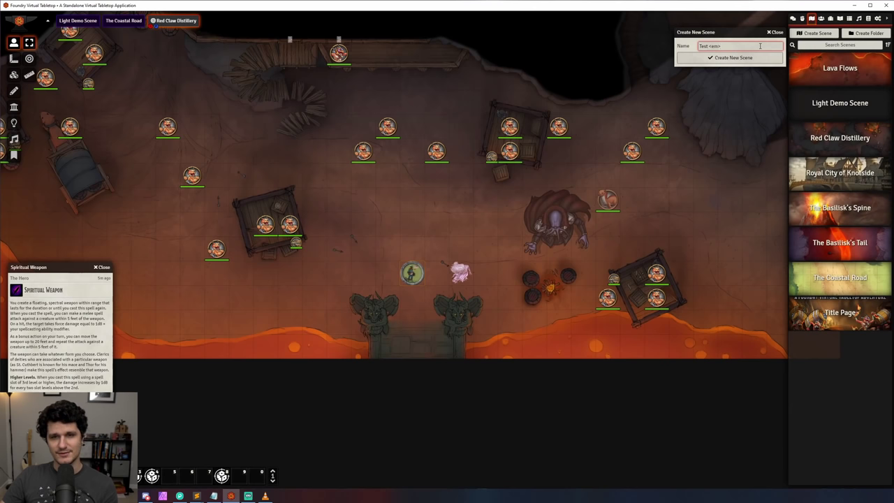
type("Scene</em")
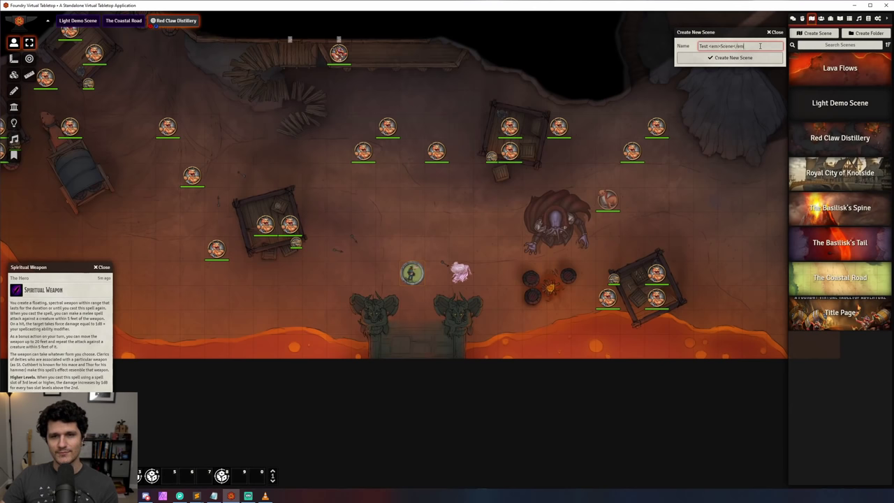
type(">")
left_click(757, 58)
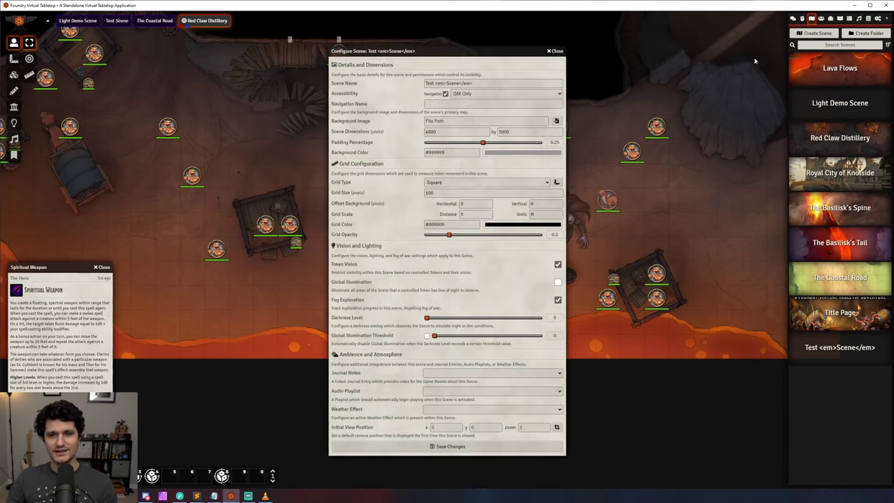
left_click(555, 51)
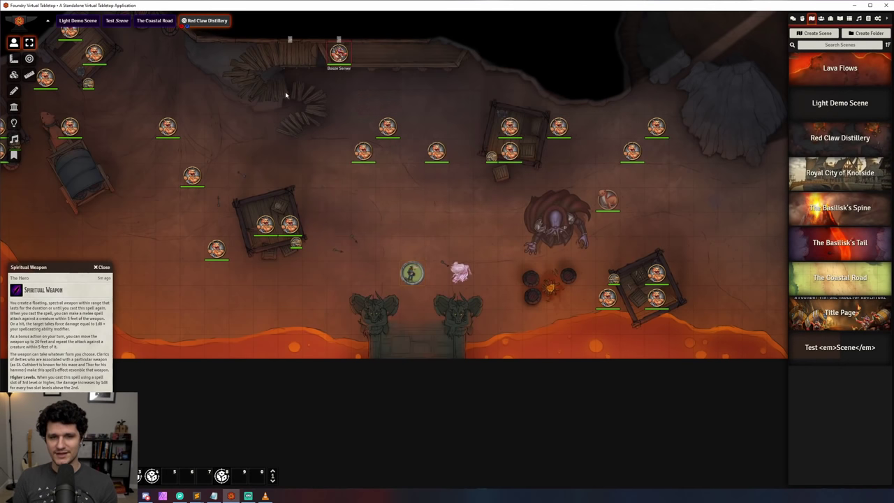
Step: Inspect the Lava Flows scene configuration's width and height, then close it
right_click(809, 70)
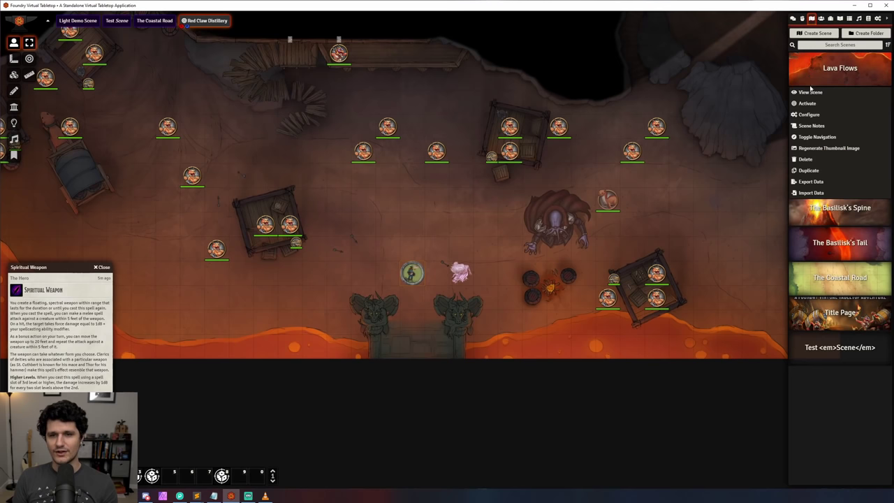
left_click(809, 115)
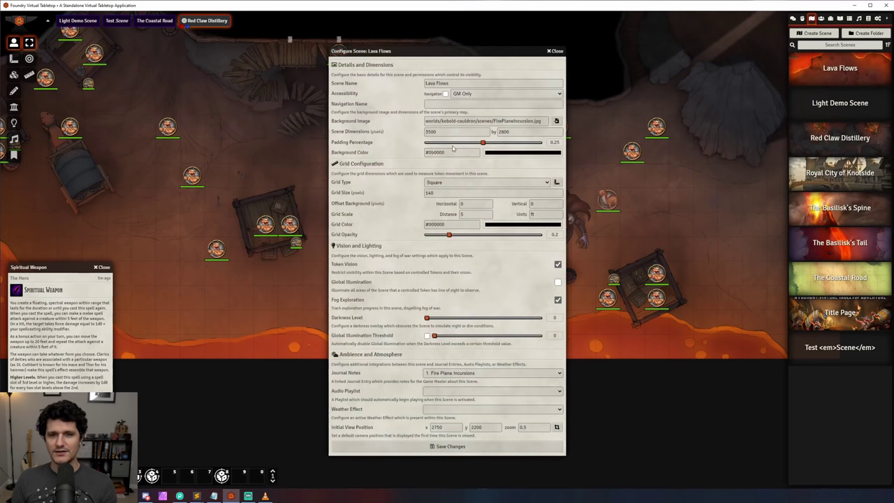
left_click(448, 133)
left_click(521, 133)
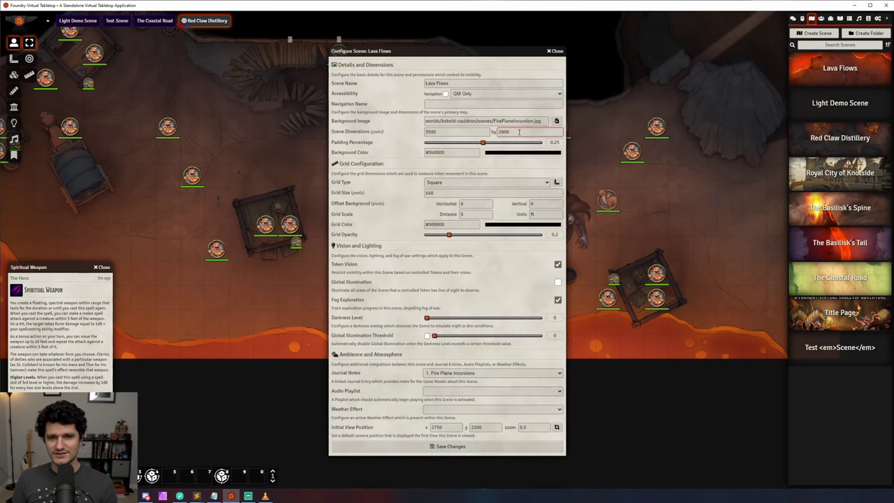
left_click(556, 51)
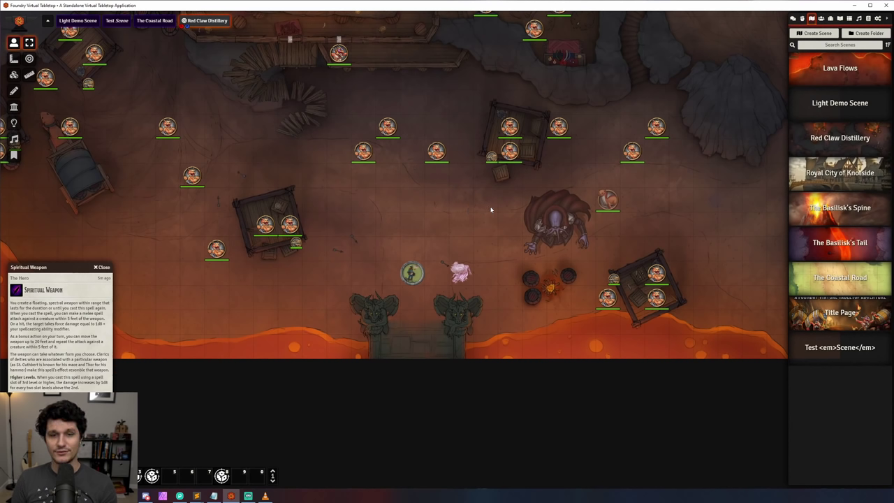
Step: View the Royal City of Knotside scene, then switch back to Red Claw Distillery
right_click(802, 179)
left_click(803, 201)
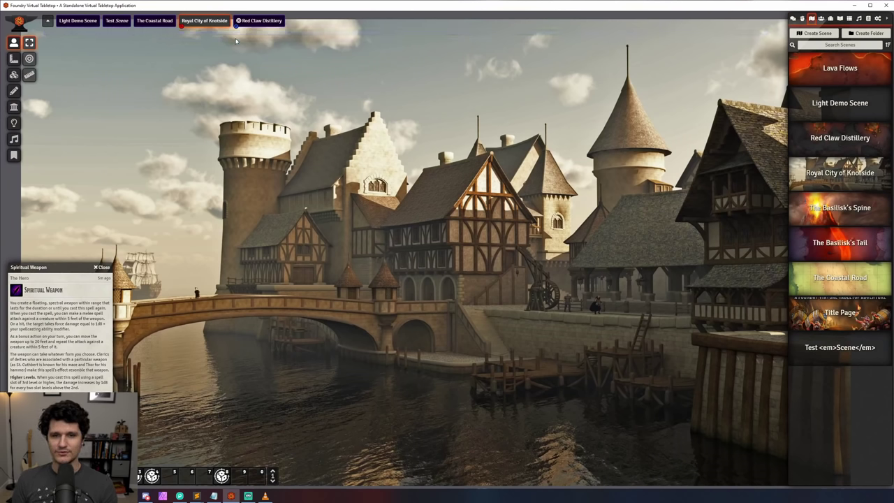
left_click(250, 23)
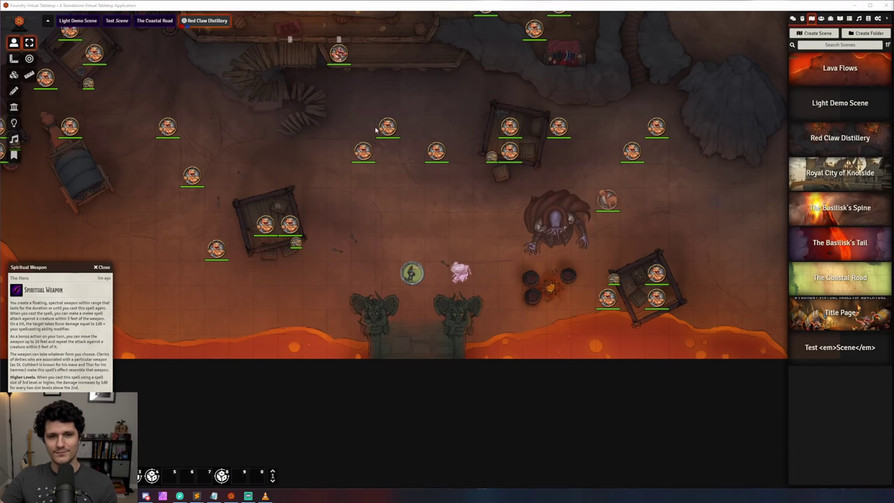
Step: Draw a red freehand loop around the wooden platform holding the kobold tokens
left_click(13, 91)
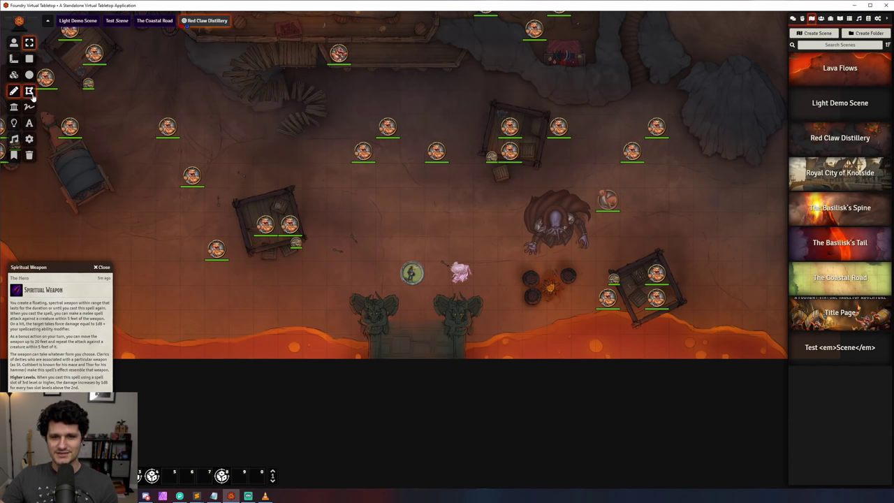
mouse_move(234, 215)
left_mouse_down()
mouse_move(298, 160)
mouse_move(311, 258)
left_mouse_up()
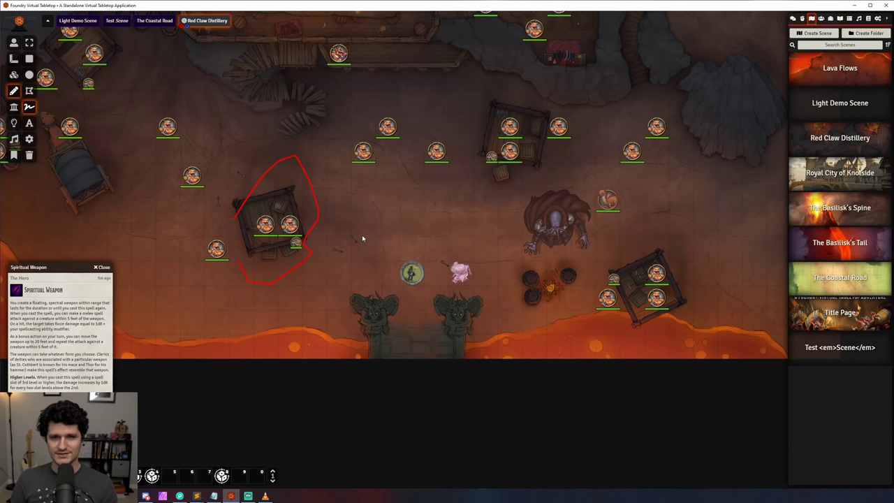
left_click(13, 61)
Step: Select all tokens with Ctrl+A, then try Select Drawings before returning to Token controls
left_click(13, 91)
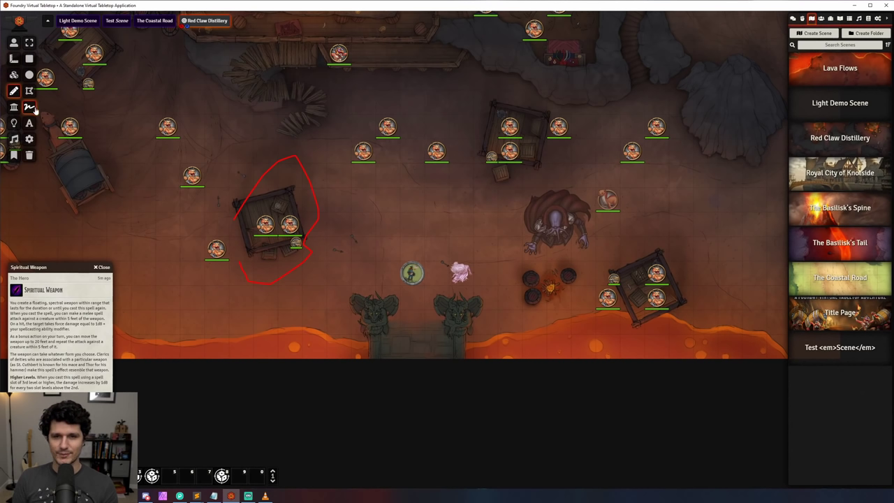
left_click(13, 43)
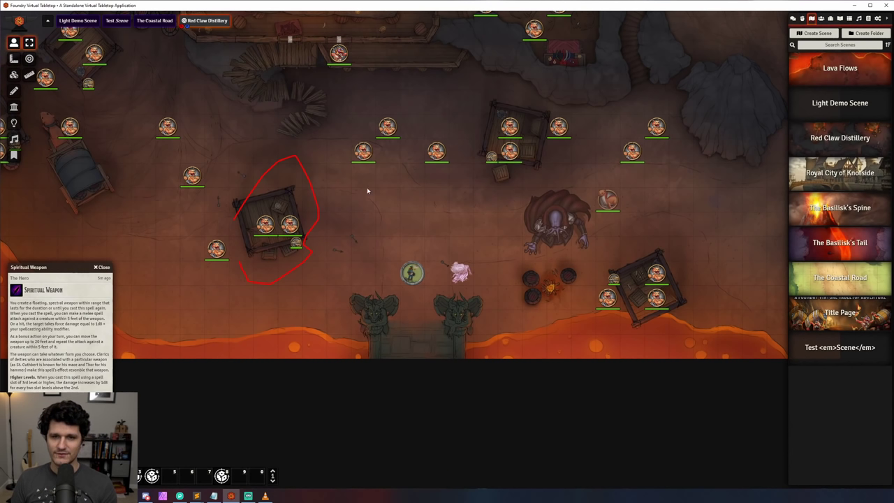
key("ctrl+a")
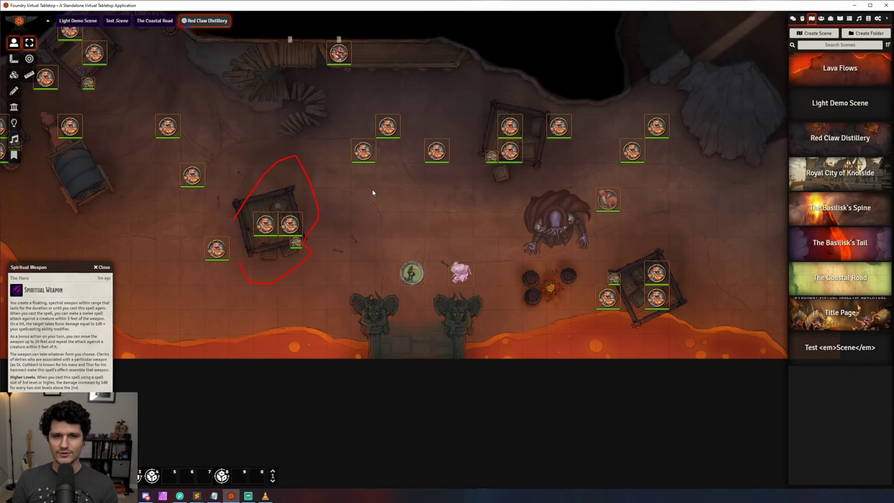
left_click(13, 91)
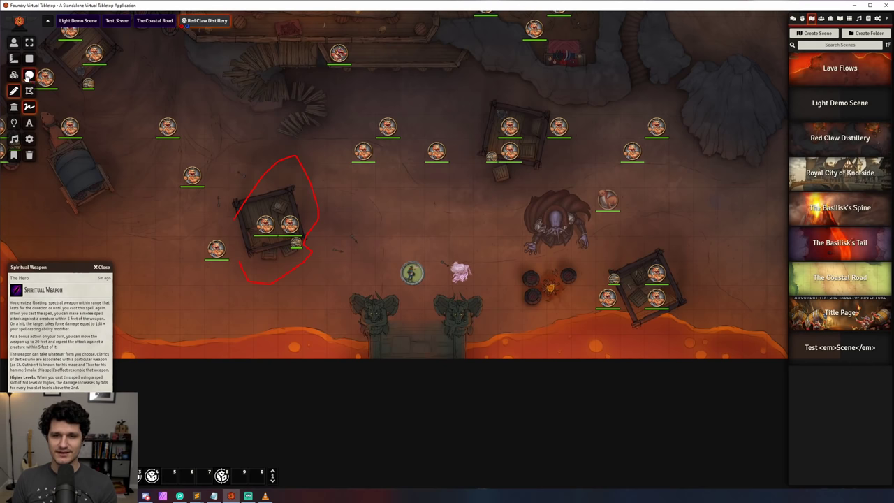
left_click(28, 43)
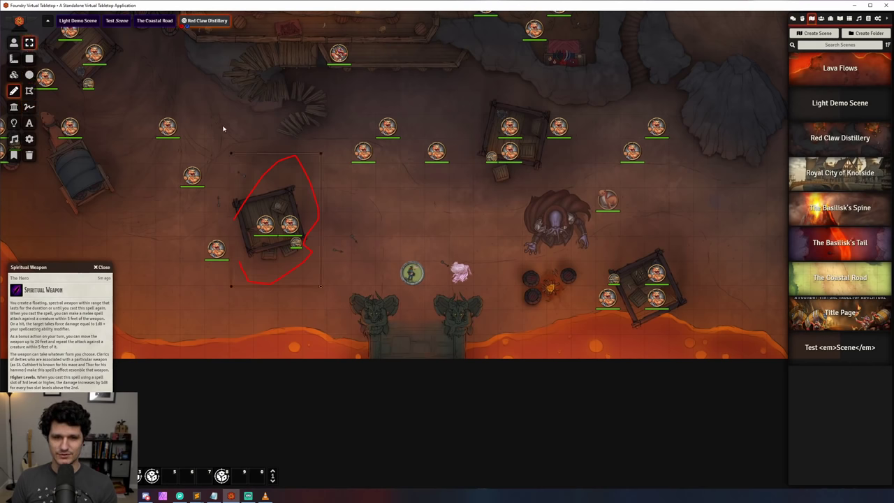
left_click(13, 43)
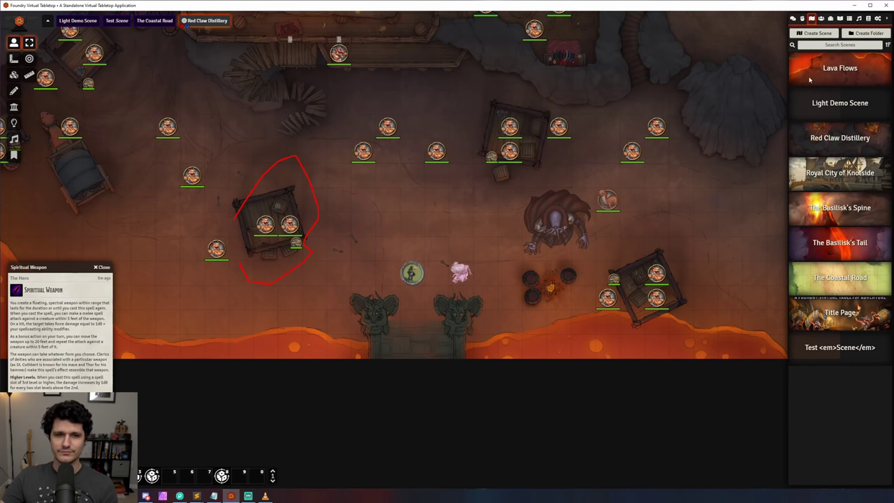
Step: Look over Configure Players and Configure Permissions, then Save and Return and reopen Settings
left_click(879, 19)
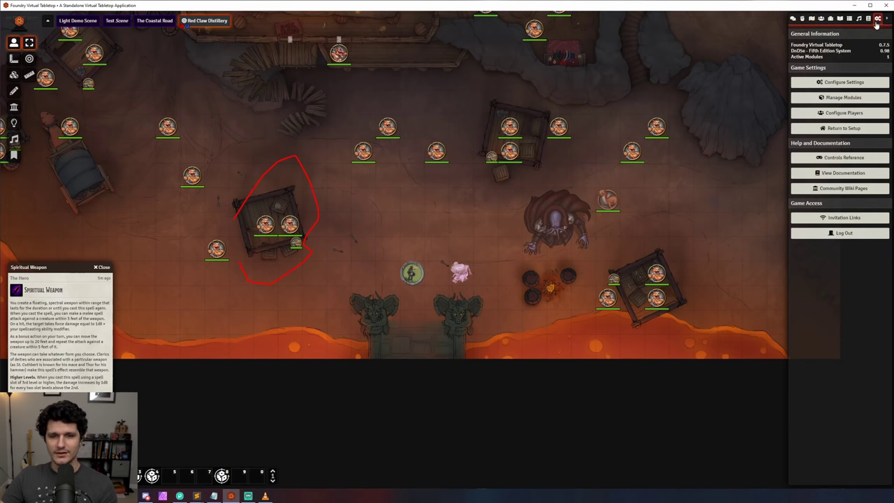
left_click(843, 113)
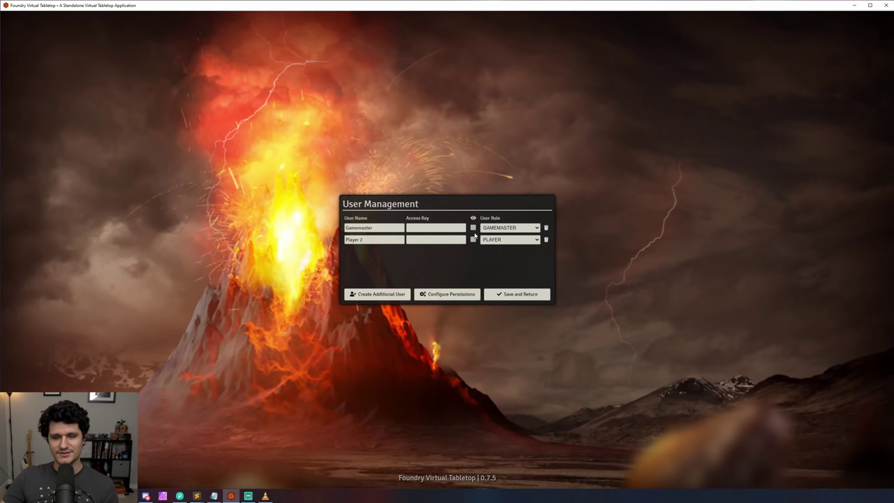
left_click(435, 296)
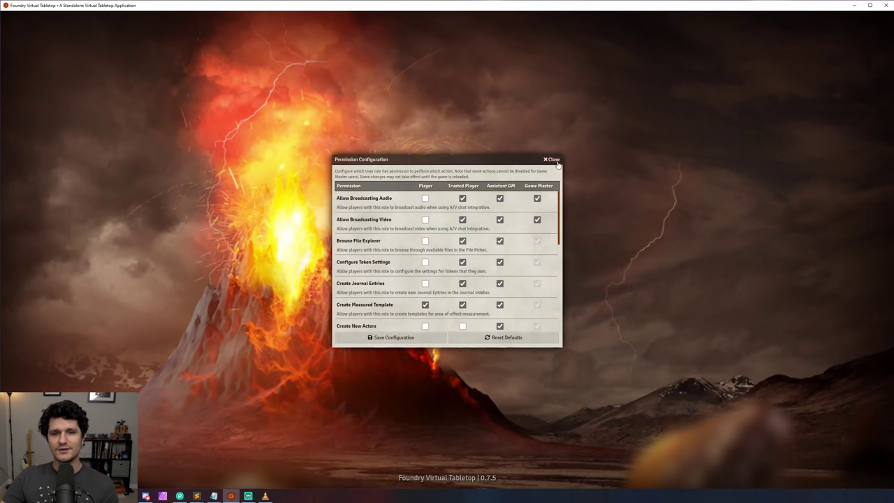
left_click(552, 159)
left_click(510, 294)
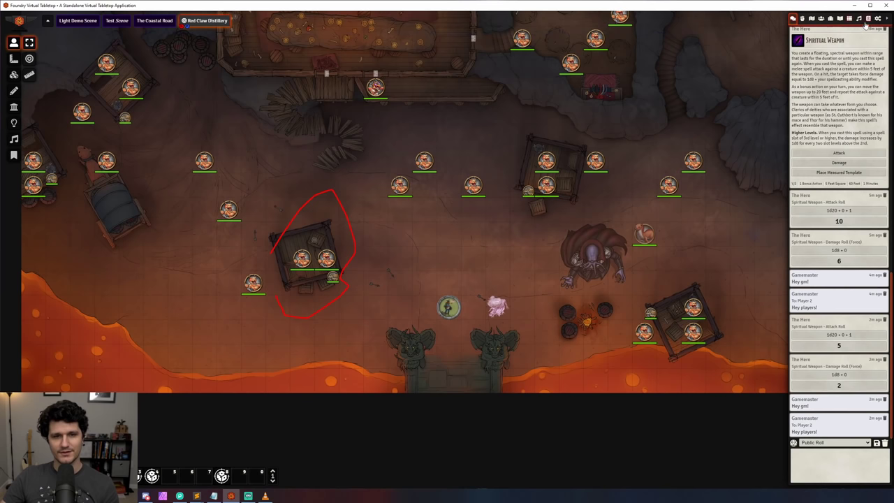
left_click(878, 19)
Step: Enable Left-Click to Release Objects and save, then cancel a Log Out attempt
left_click(845, 82)
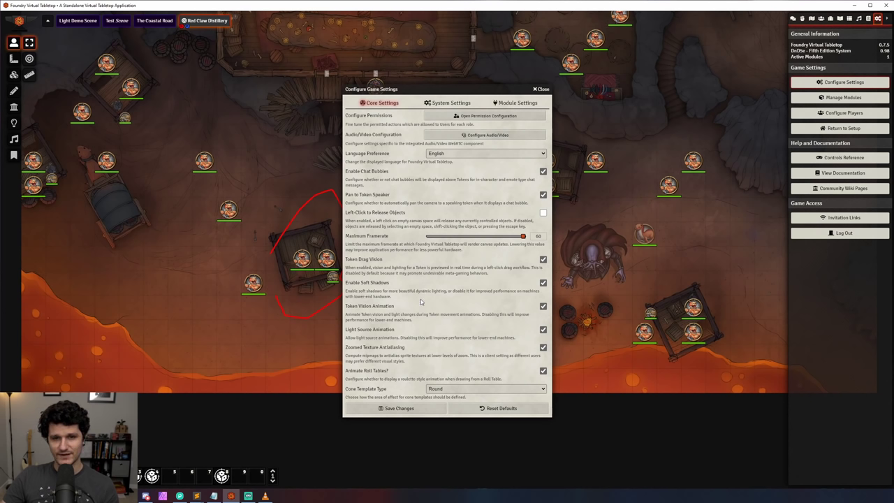
left_click(543, 213)
left_click(418, 411)
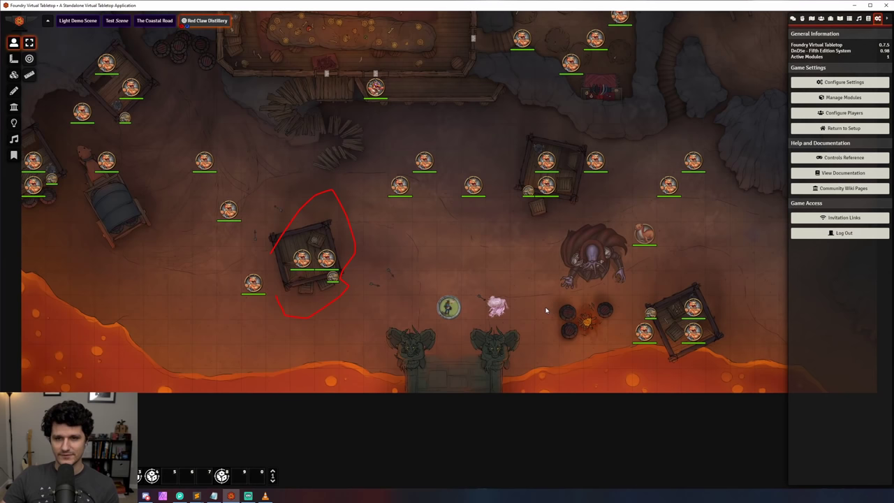
left_click(820, 231)
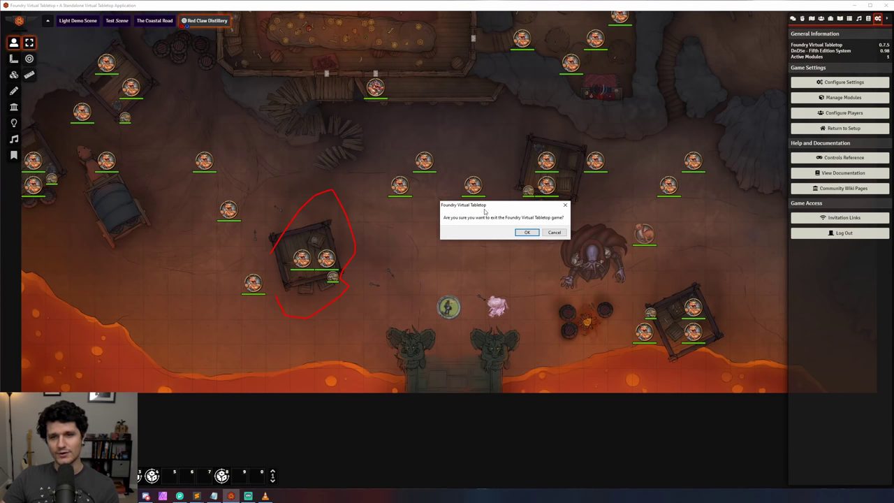
left_click(545, 233)
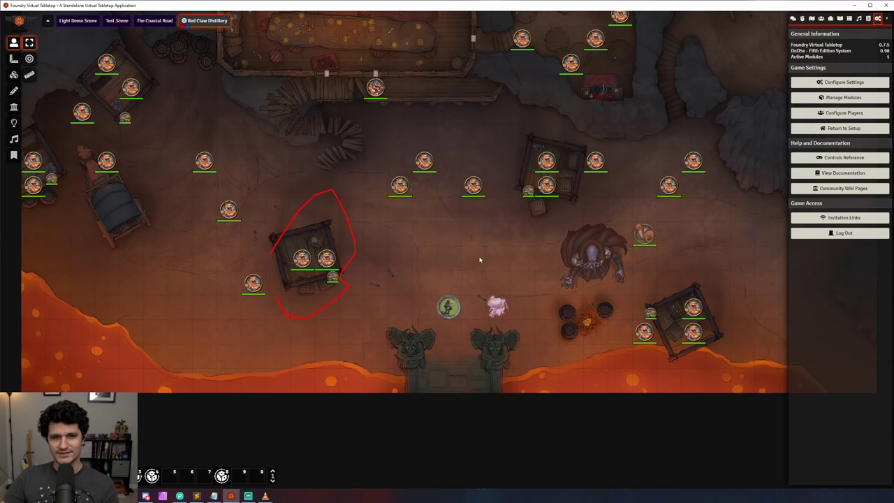
Step: Show token name labels with Alt, page the macro bar back to the dice macros, and open Tile controls
key("alt")
key("shift+3")
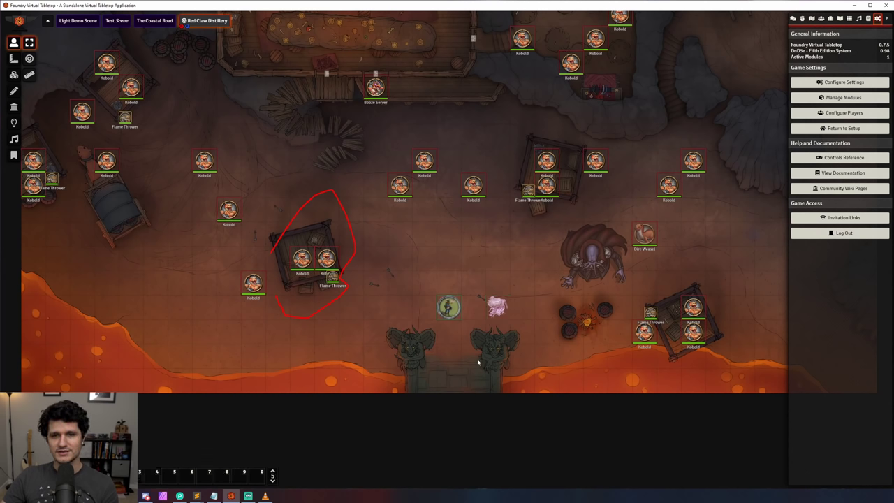
left_click(273, 480)
left_click(273, 475)
left_click(273, 479)
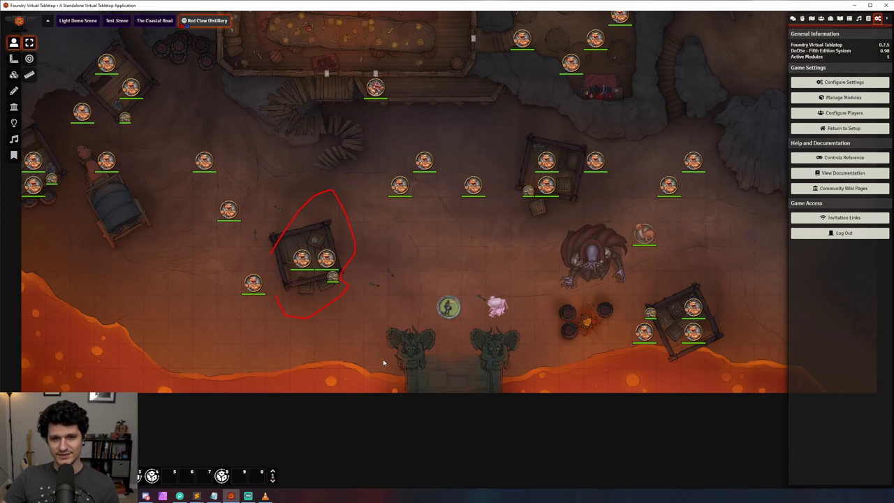
left_click(14, 74)
left_click(29, 75)
left_click(491, 86)
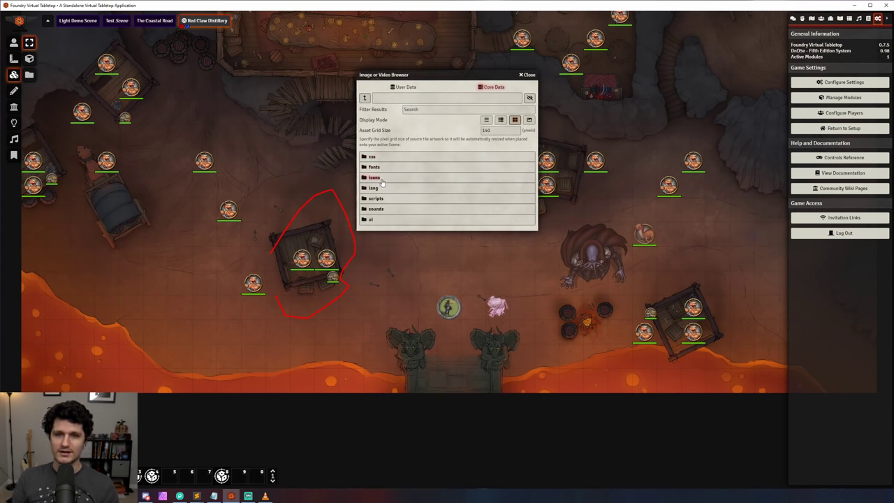
left_click(375, 177)
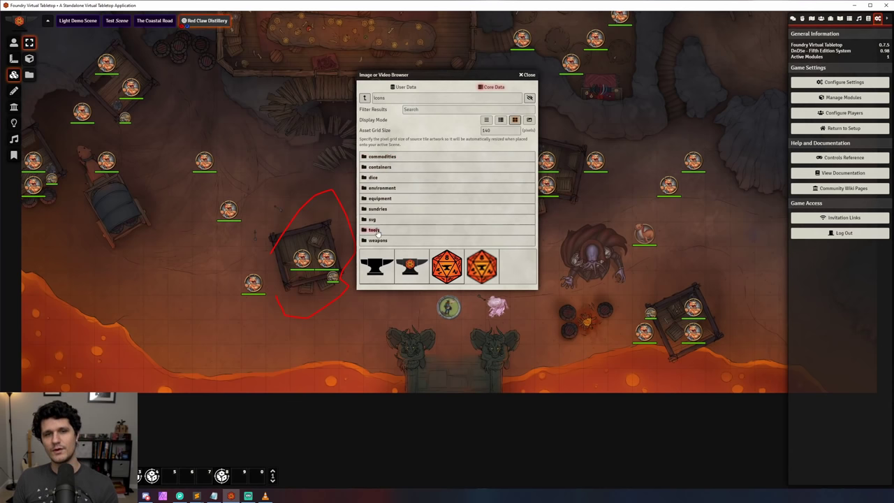
left_click(385, 188)
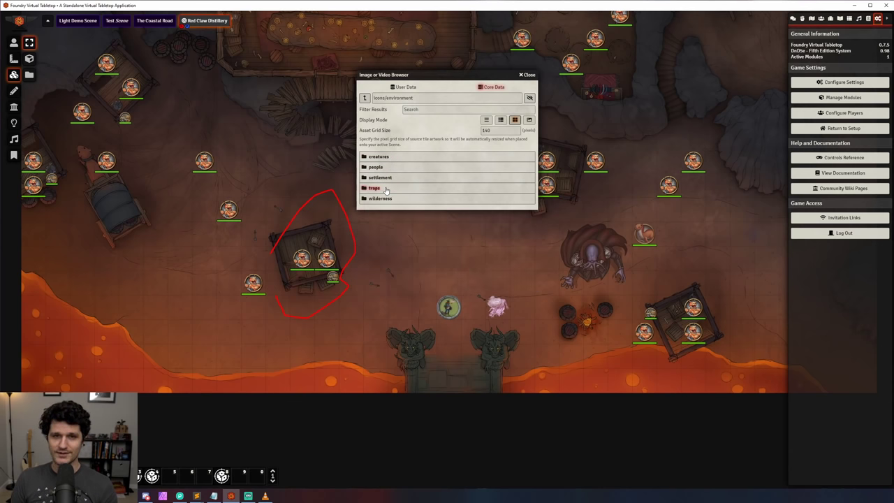
left_click(384, 190)
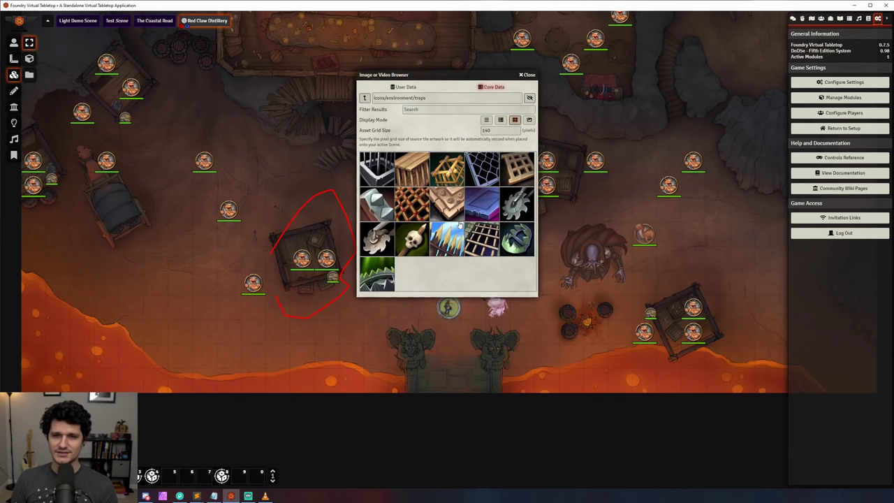
left_click(364, 98)
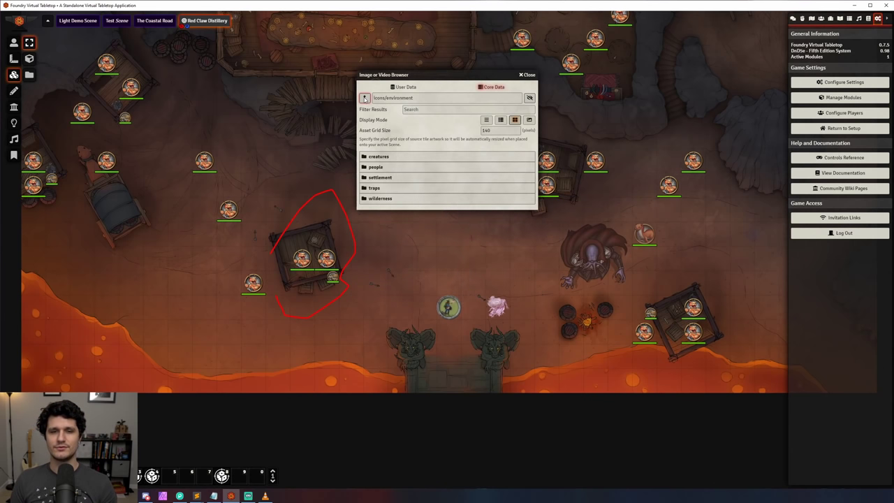
left_click(384, 159)
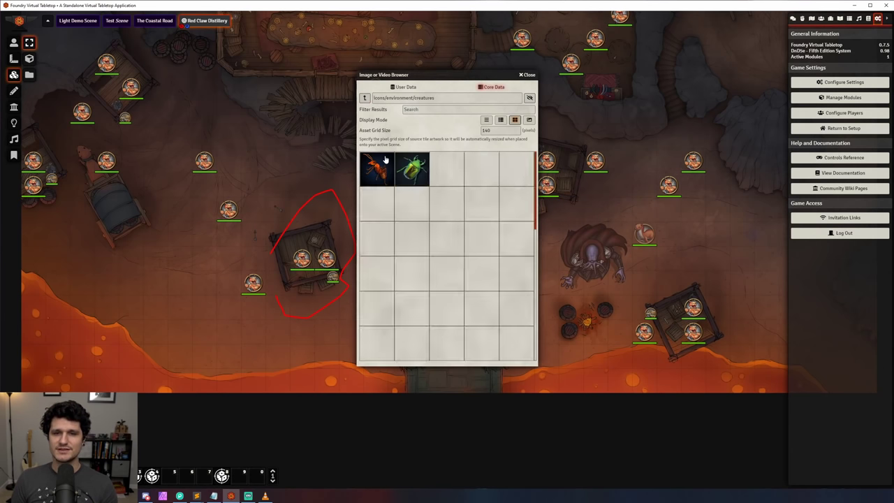
left_click(364, 98)
left_click(364, 98)
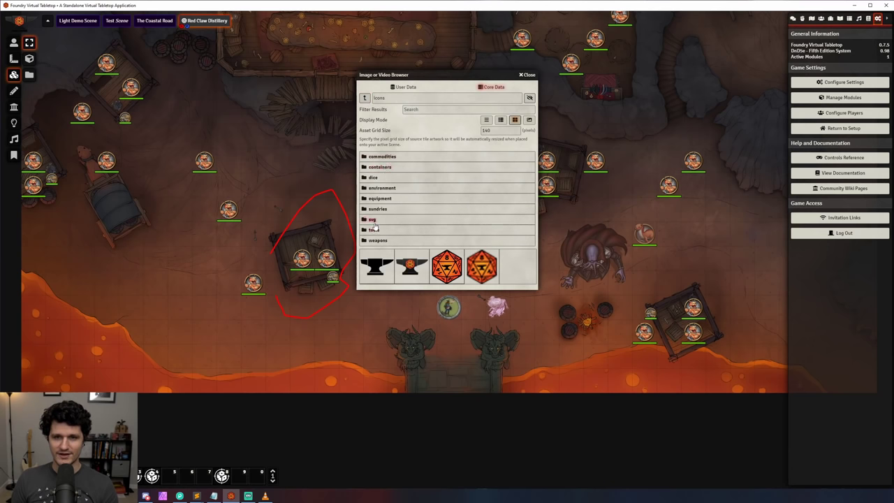
left_click(529, 75)
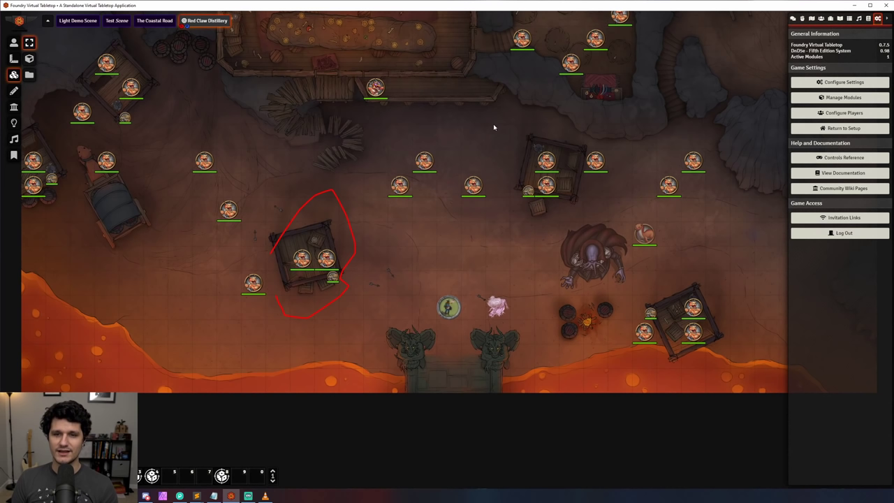
key("alt+Tab")
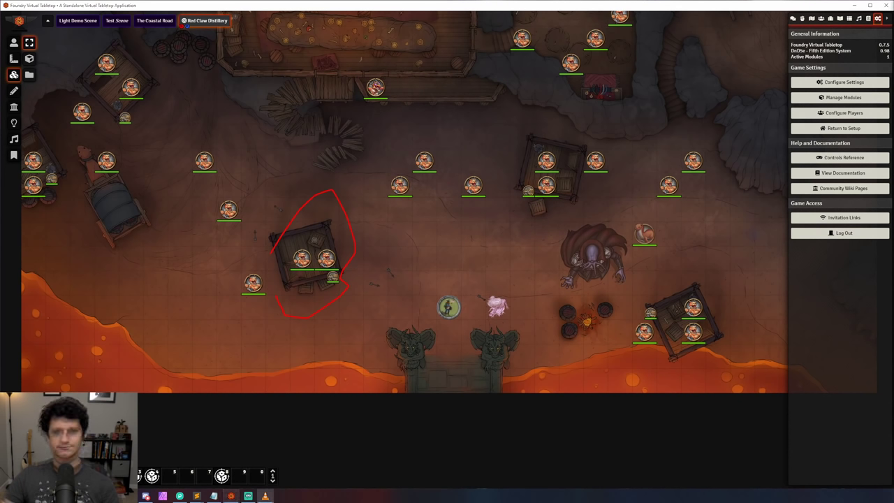